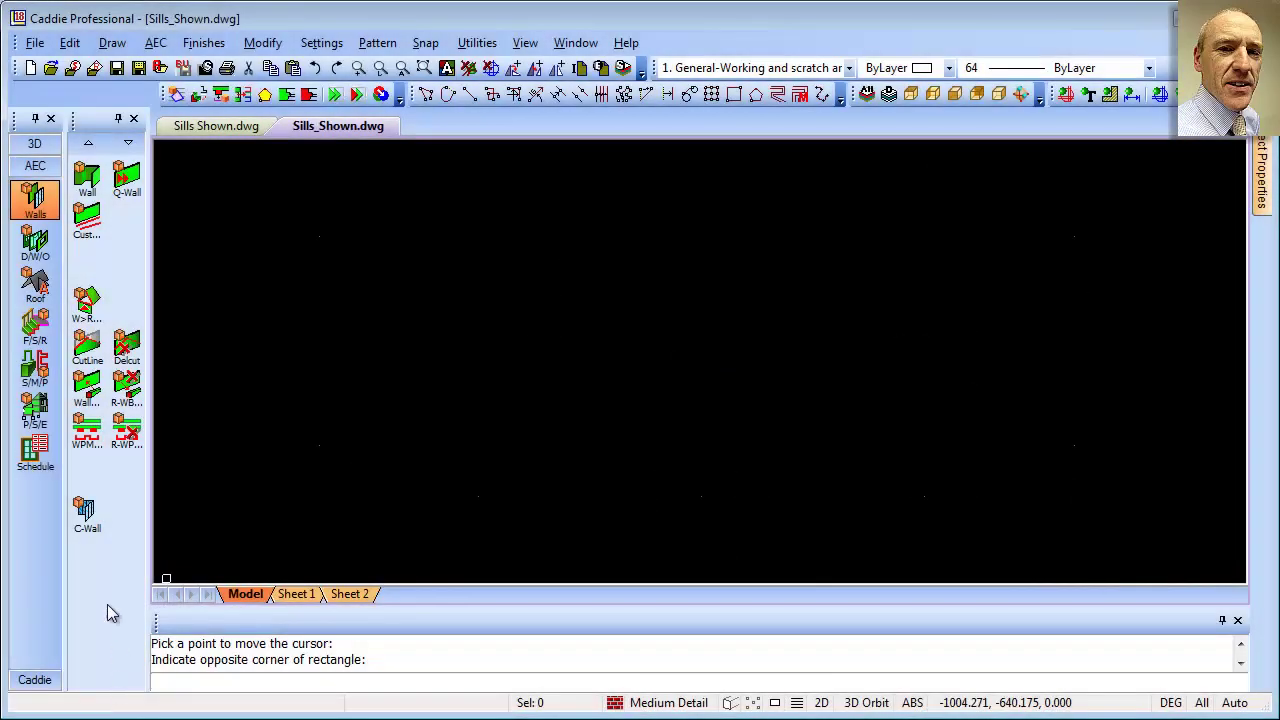
- Start the Q-Wall tool with Standard style, 2600 height and 315 width
{"action": "left_click", "coordinate": [128, 178]}
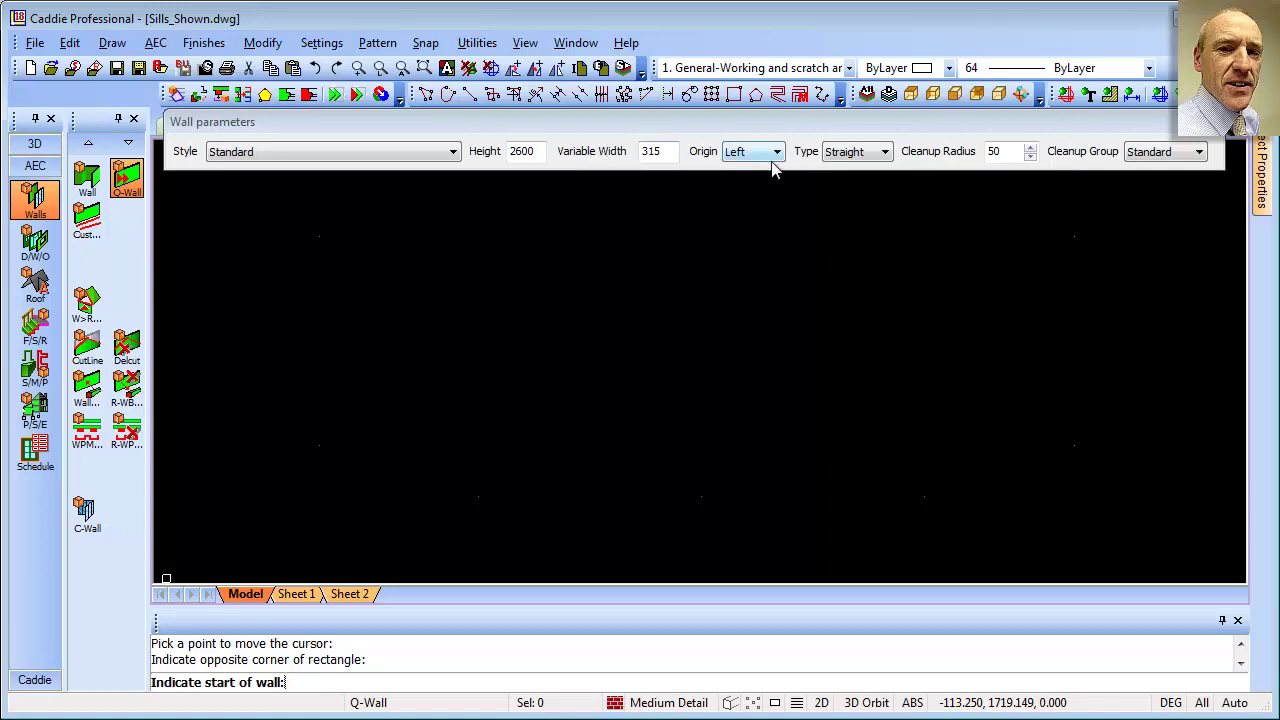
- Draw a single straight wall about 3100 long from left to right, then end the wall command
{"action": "left_click", "coordinate": [318, 446]}
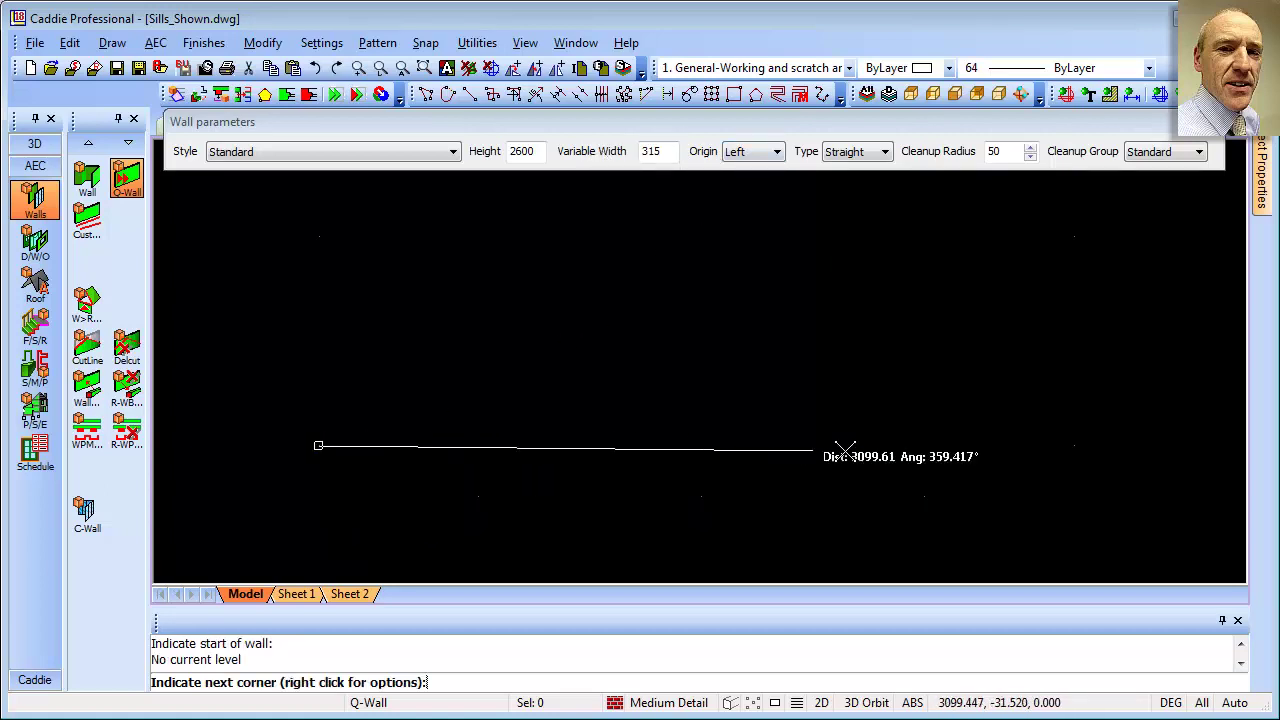
{"action": "left_click", "coordinate": [1073, 446]}
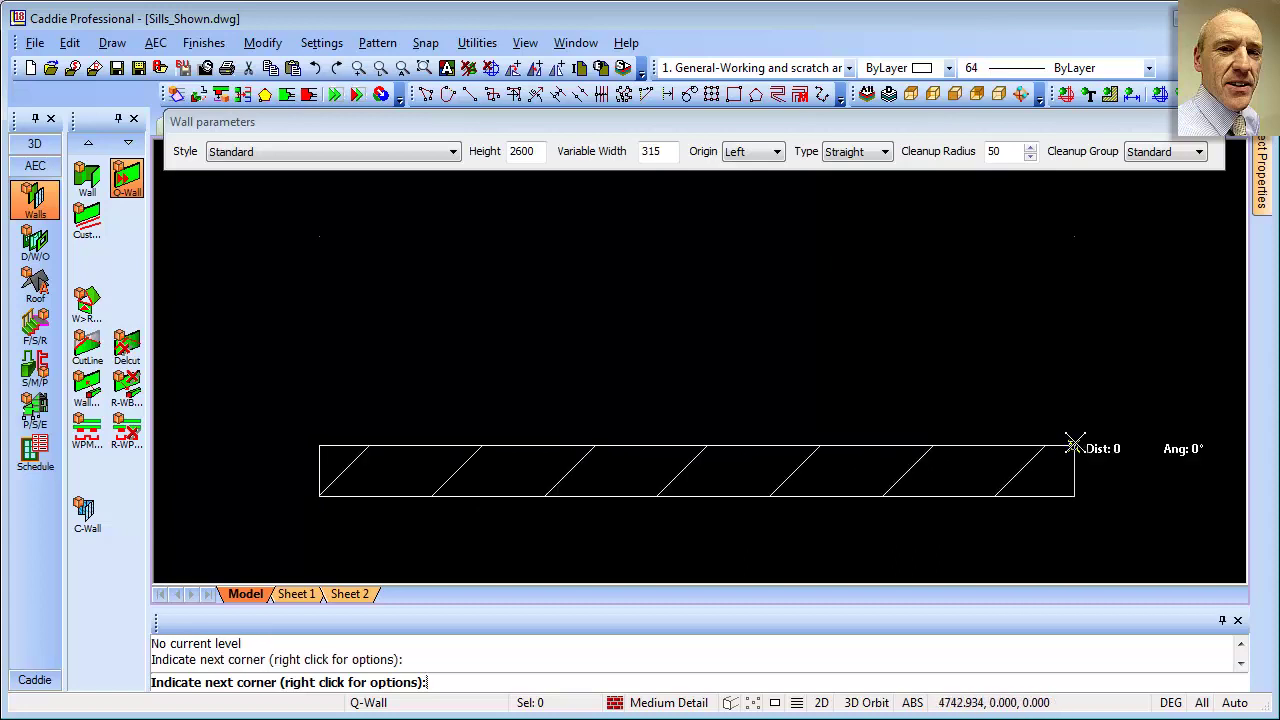
{"action": "right_click", "coordinate": [822, 373]}
{"action": "left_click", "coordinate": [910, 523]}
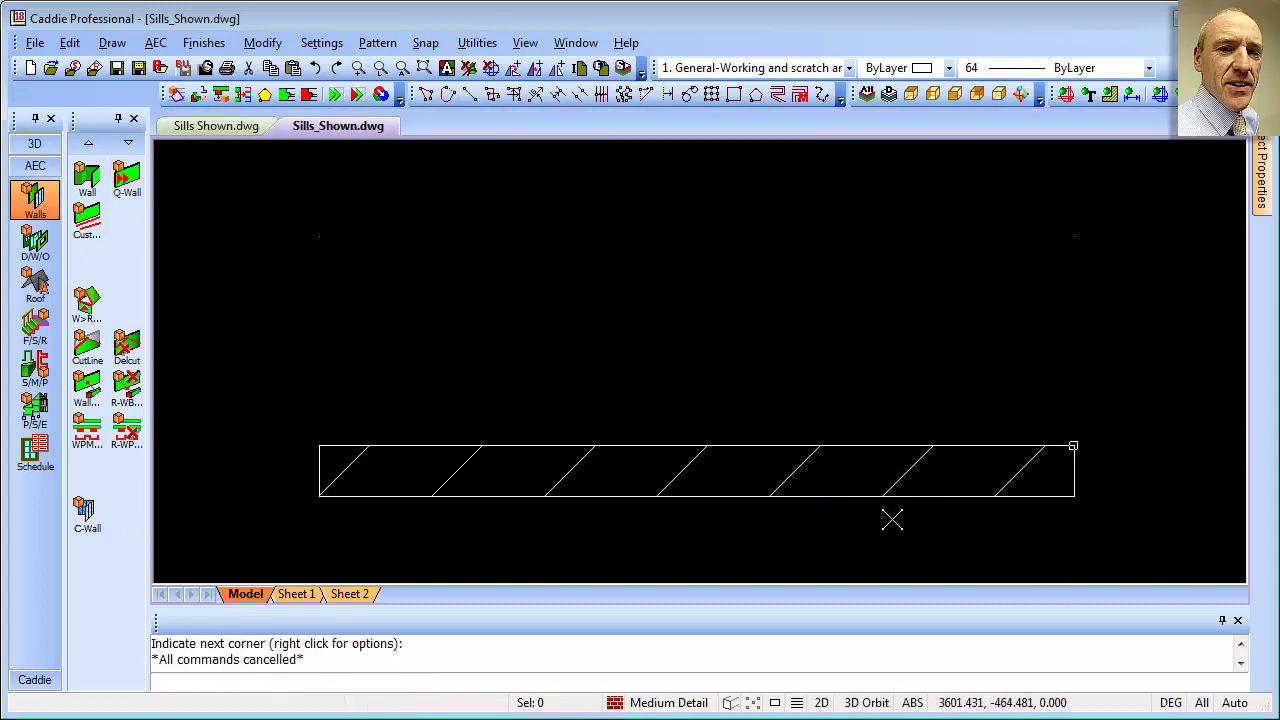
- Insert a standard 900-wide window and a standard door/window assembly mid-wall
{"action": "left_click", "coordinate": [37, 245]}
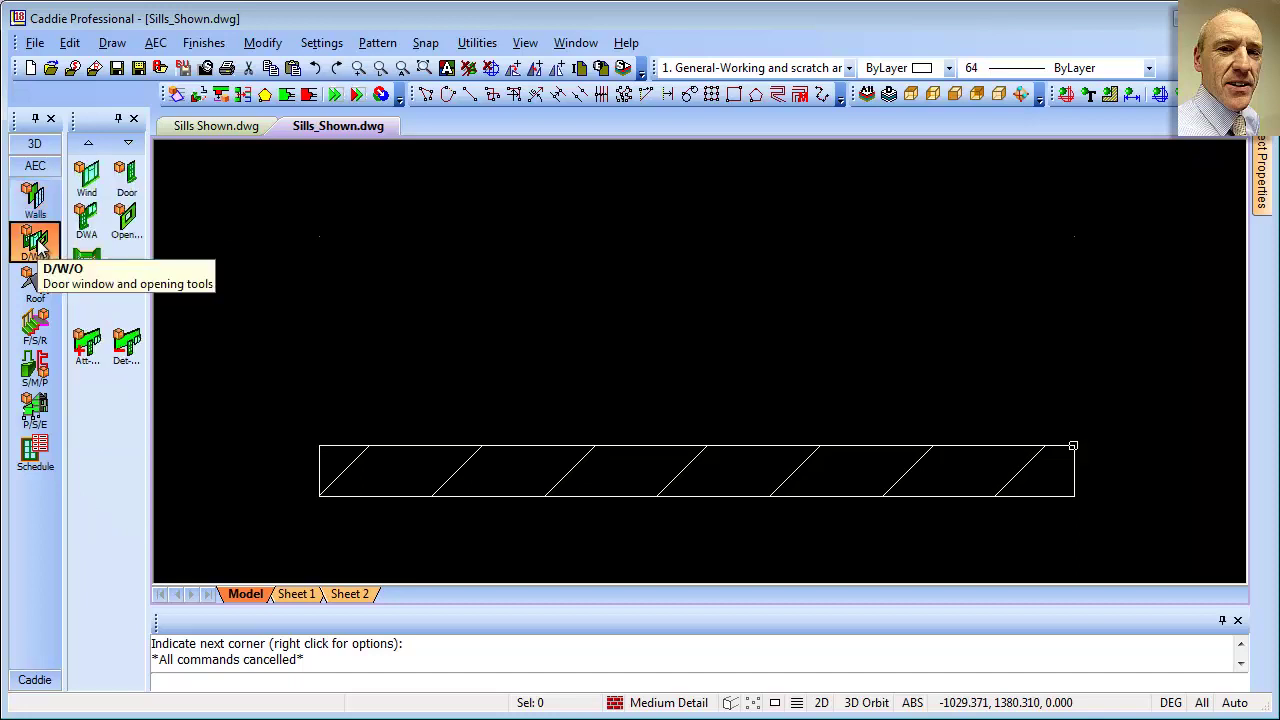
{"action": "left_click", "coordinate": [86, 178]}
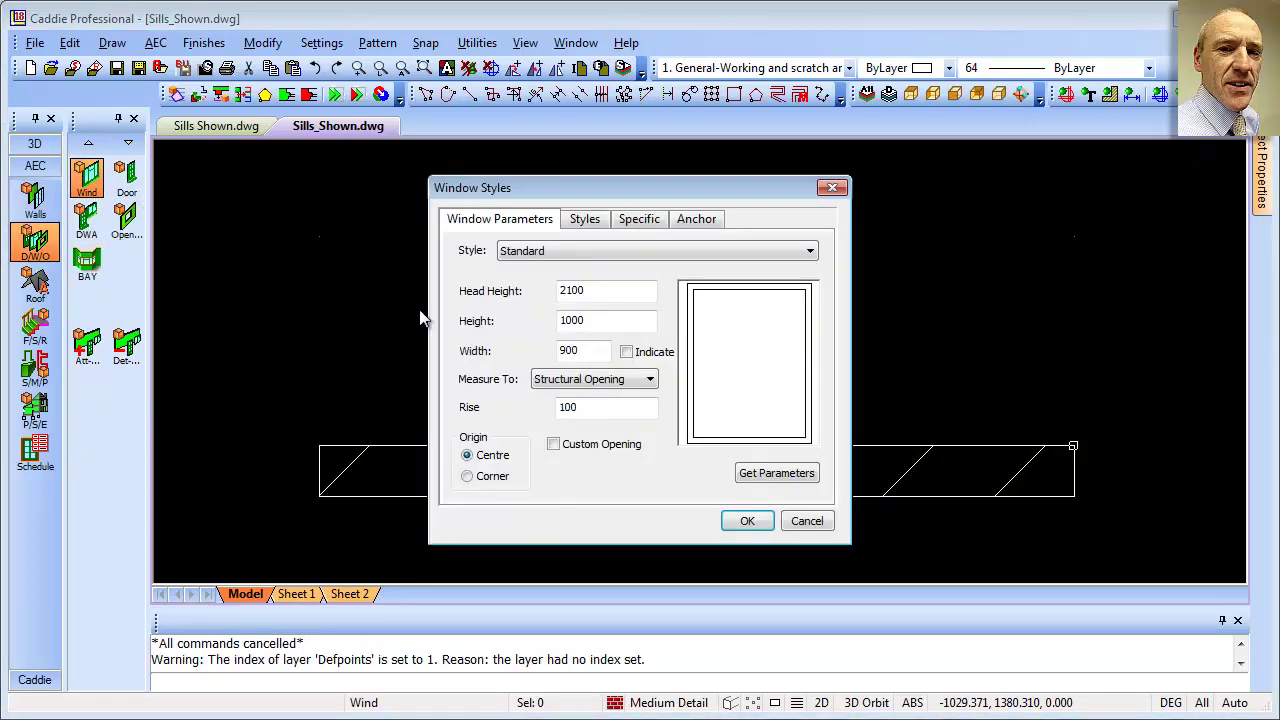
{"action": "left_click", "coordinate": [749, 521]}
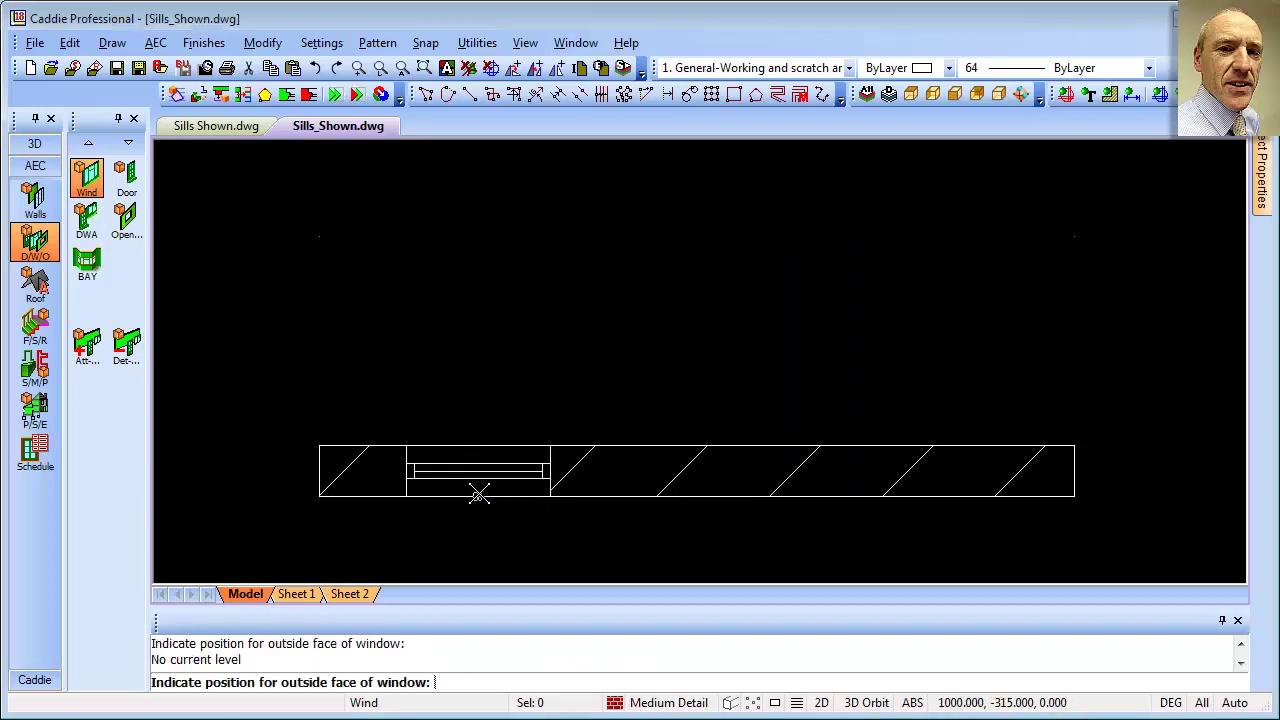
{"action": "left_click", "coordinate": [86, 218]}
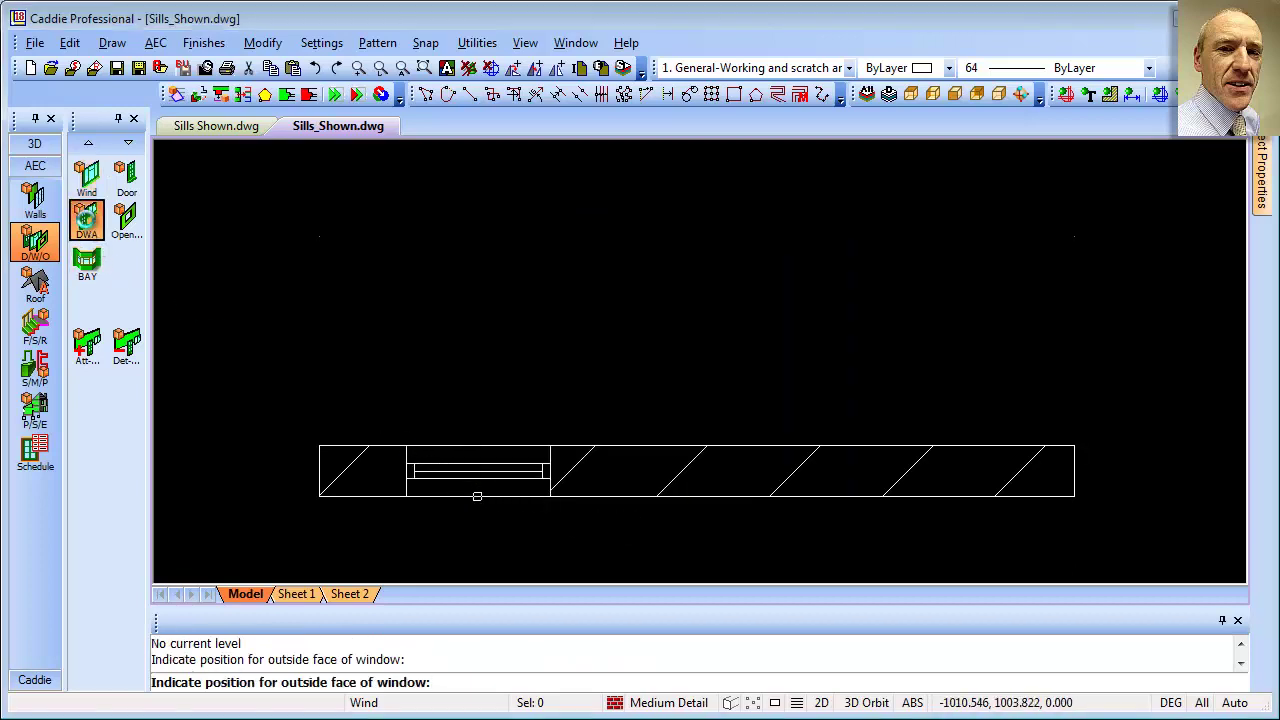
{"action": "left_click", "coordinate": [749, 522]}
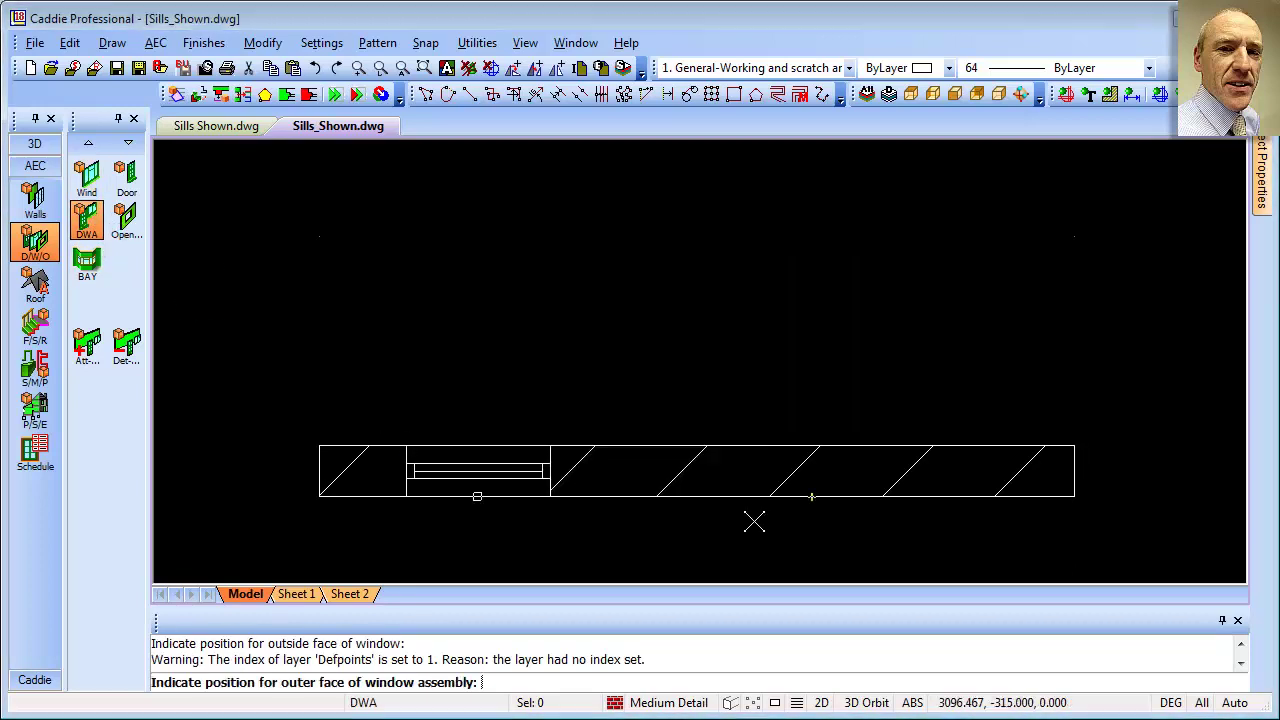
{"action": "left_click", "coordinate": [695, 495]}
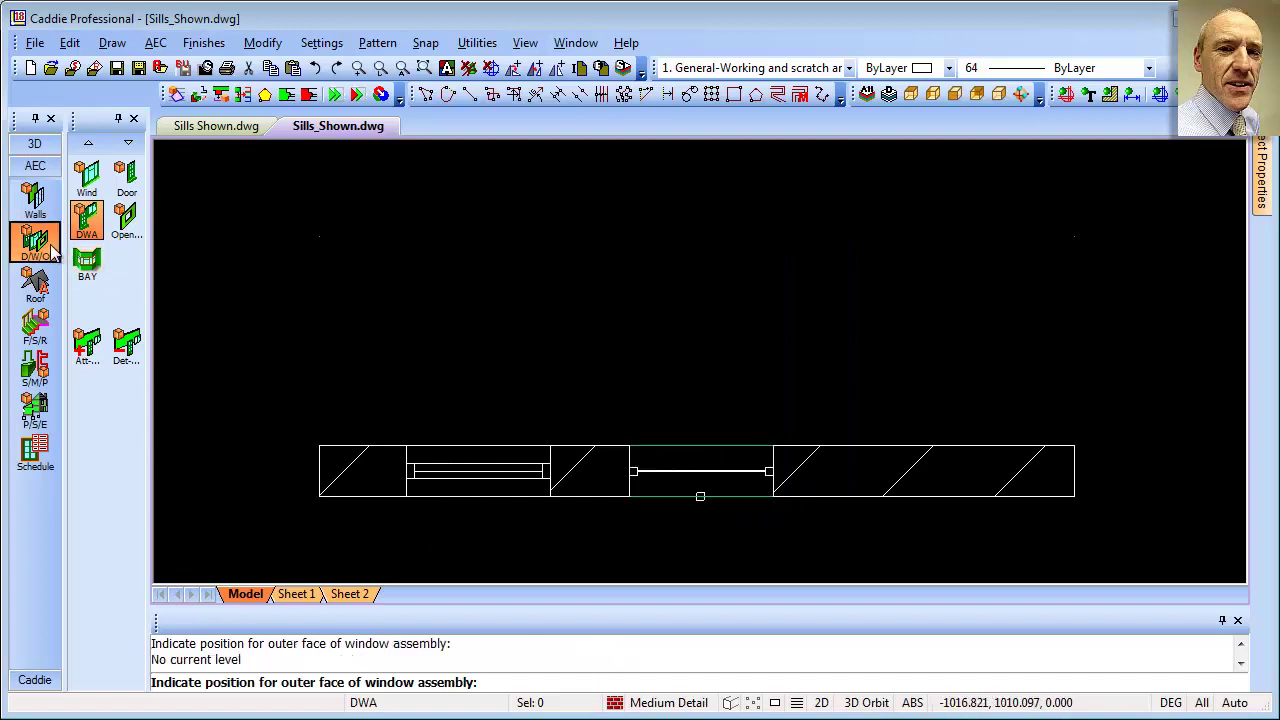
{"action": "left_click", "coordinate": [127, 178]}
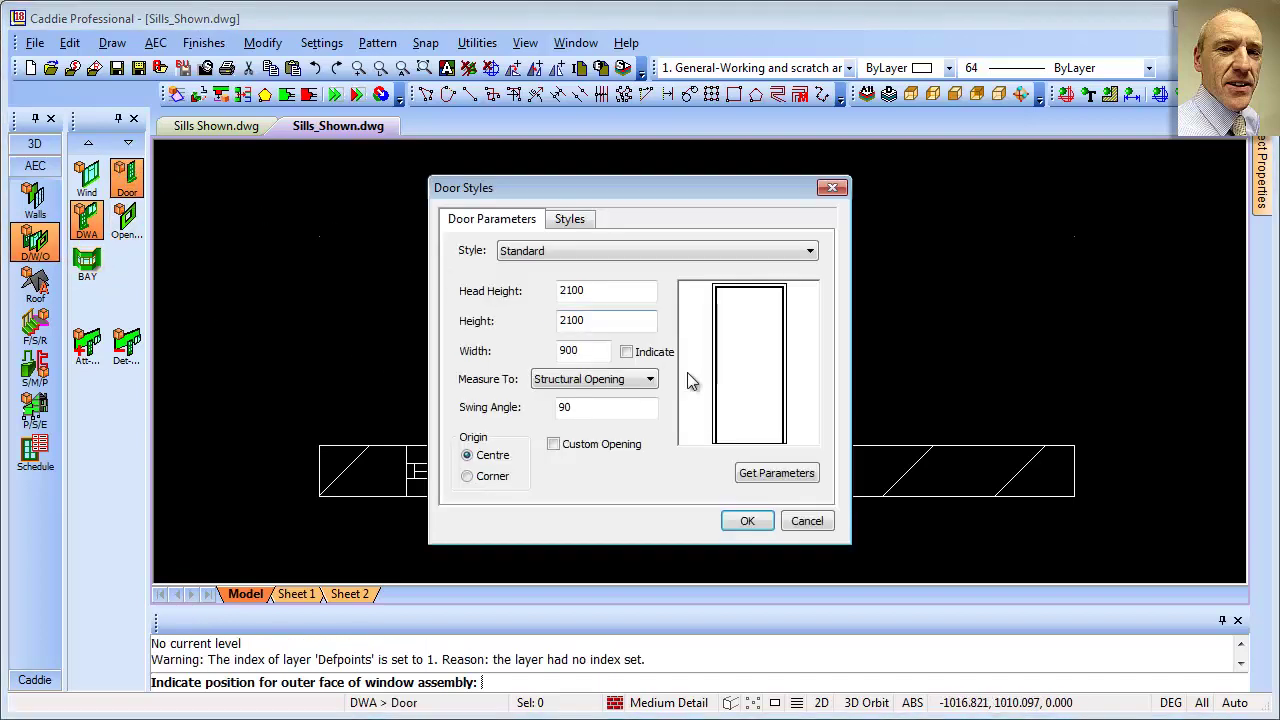
- Place a standard 900-wide door near the wall's right end
{"action": "left_click", "coordinate": [749, 519]}
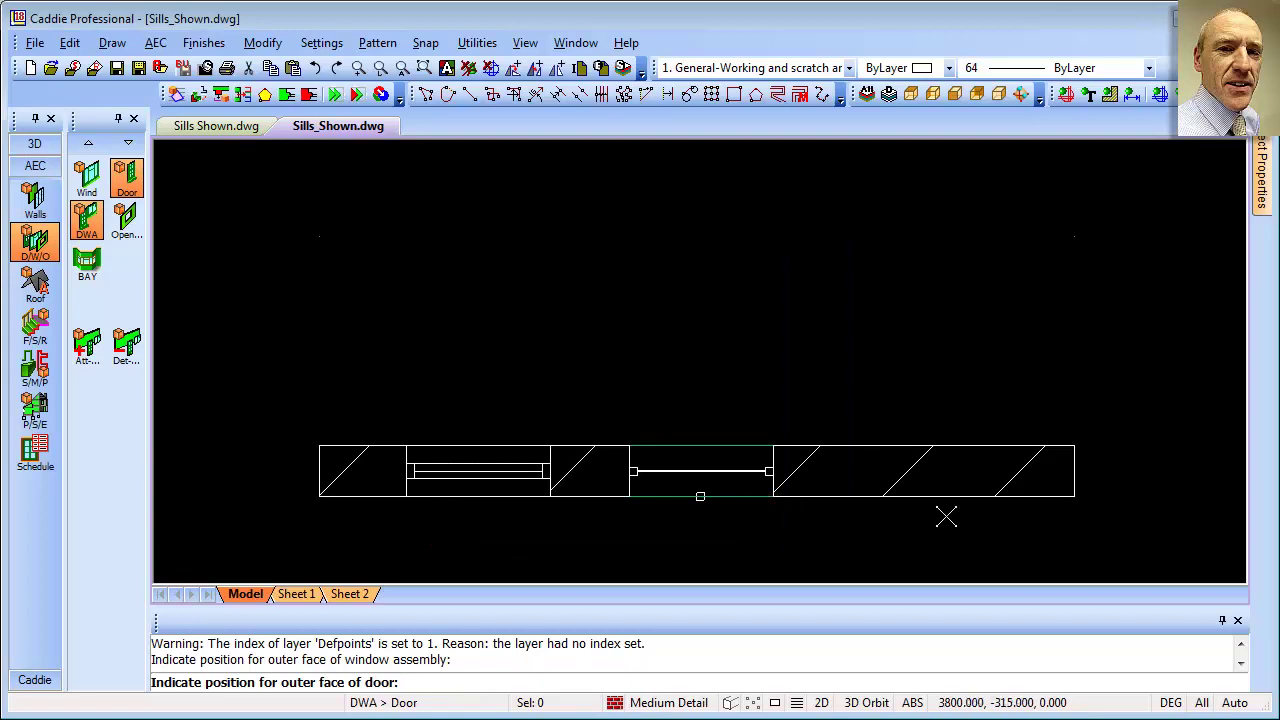
{"action": "left_click", "coordinate": [931, 505]}
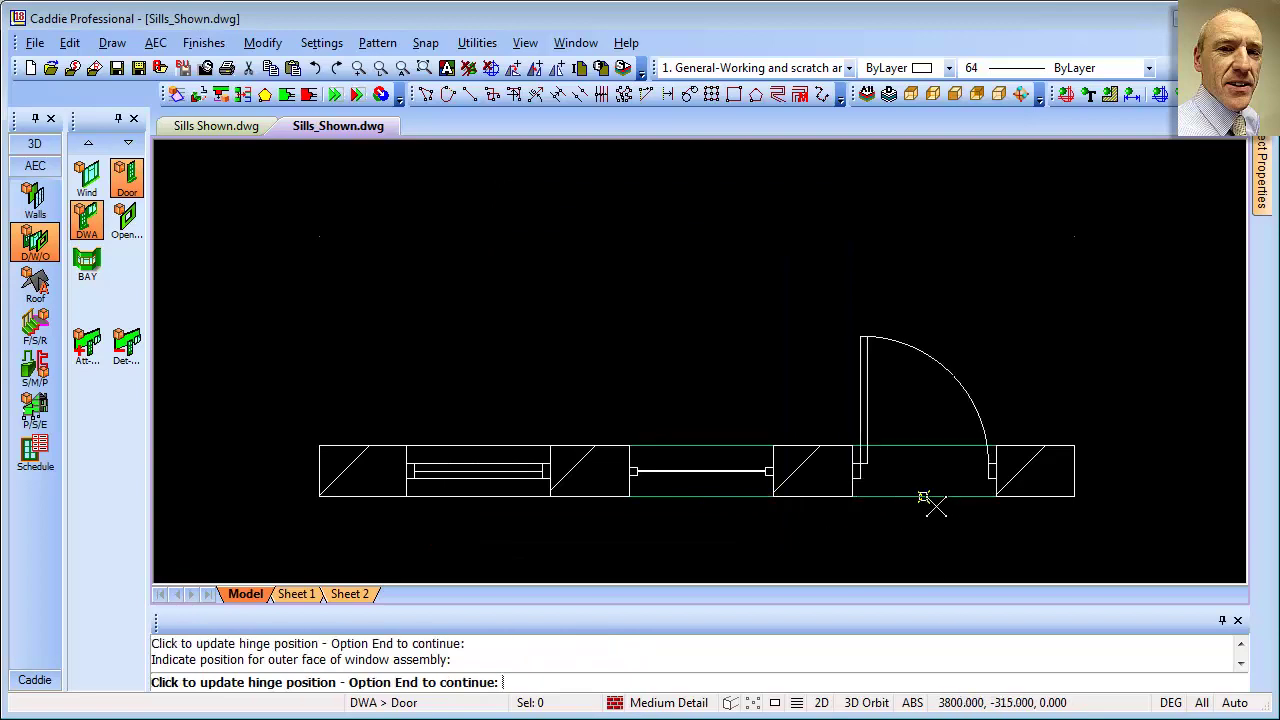
{"action": "right_click", "coordinate": [948, 455]}
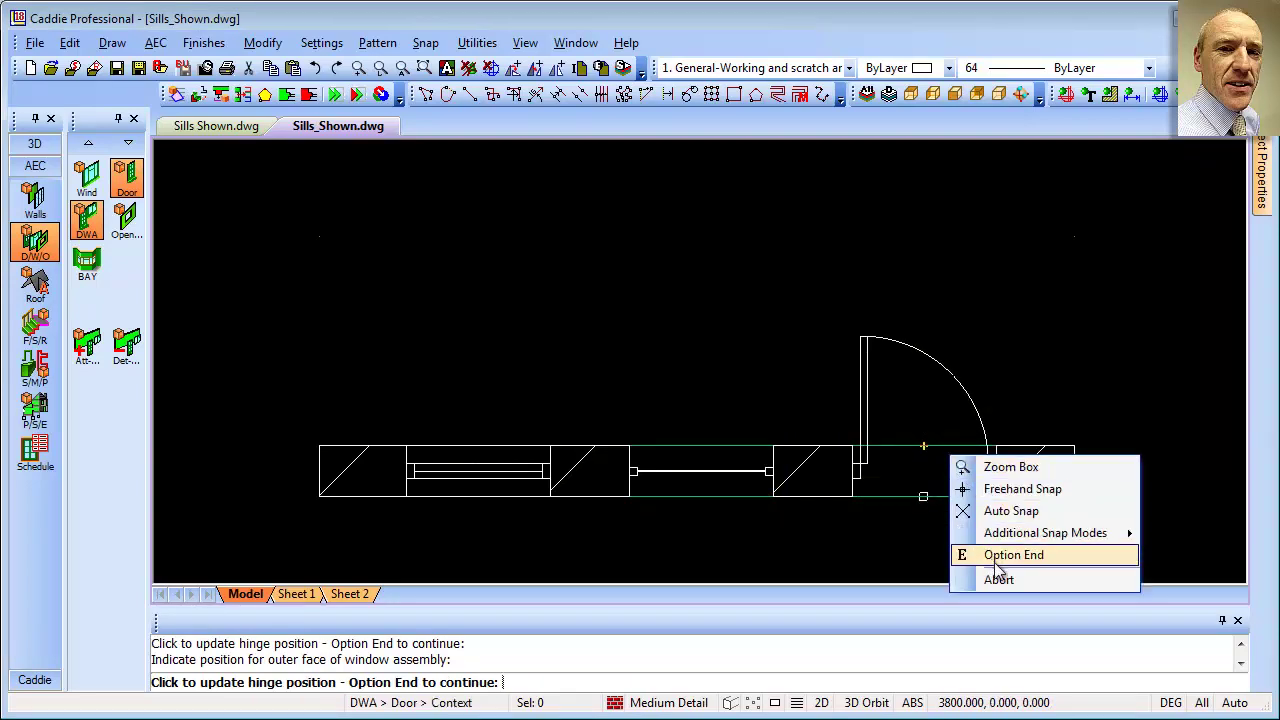
{"action": "left_click", "coordinate": [998, 579]}
- Change the door's swing angle from 90 to 45 in Object Properties
{"action": "left_click", "coordinate": [950, 380]}
{"action": "right_click", "coordinate": [955, 391]}
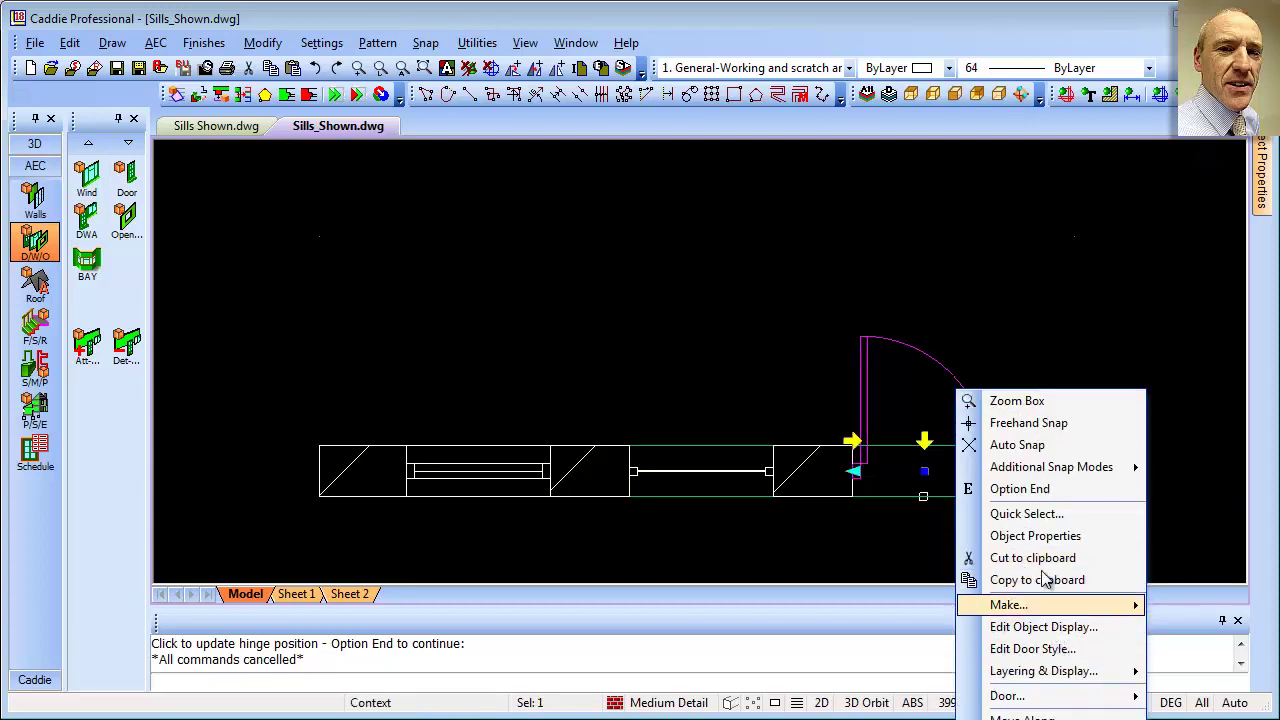
{"action": "left_click", "coordinate": [1040, 536]}
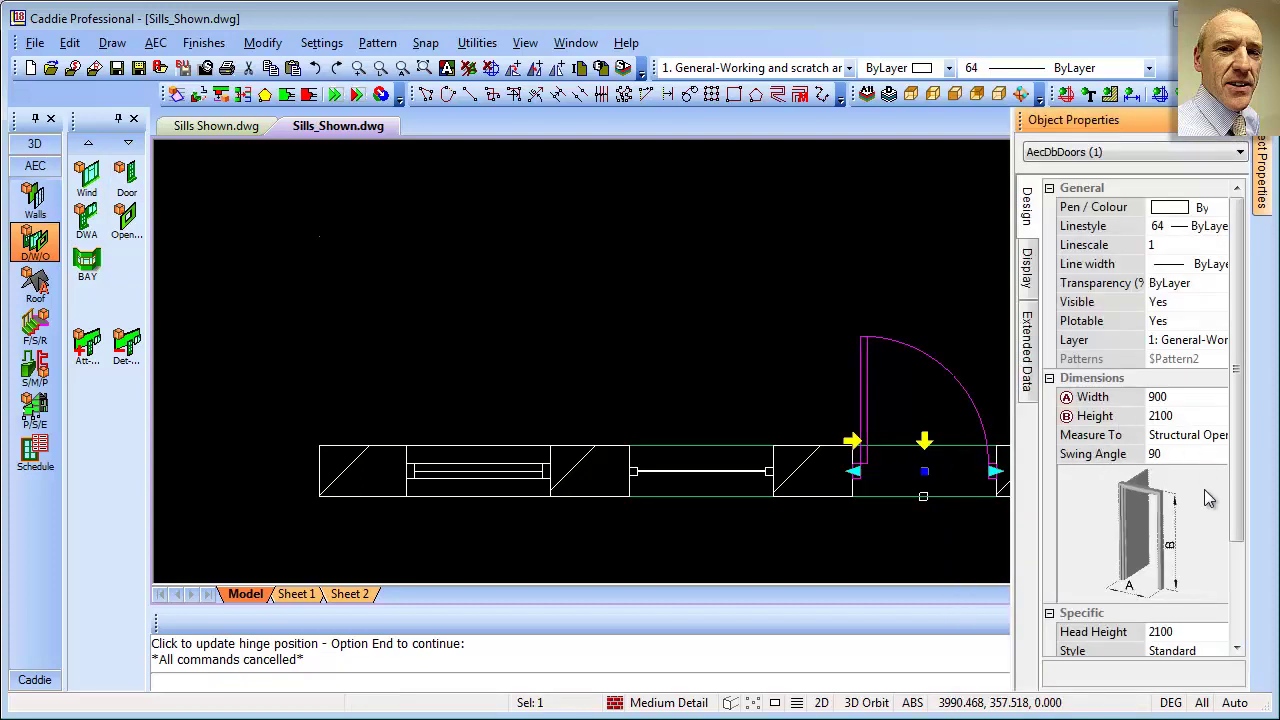
{"action": "left_click", "coordinate": [1165, 455]}
{"action": "type", "text": "45"}
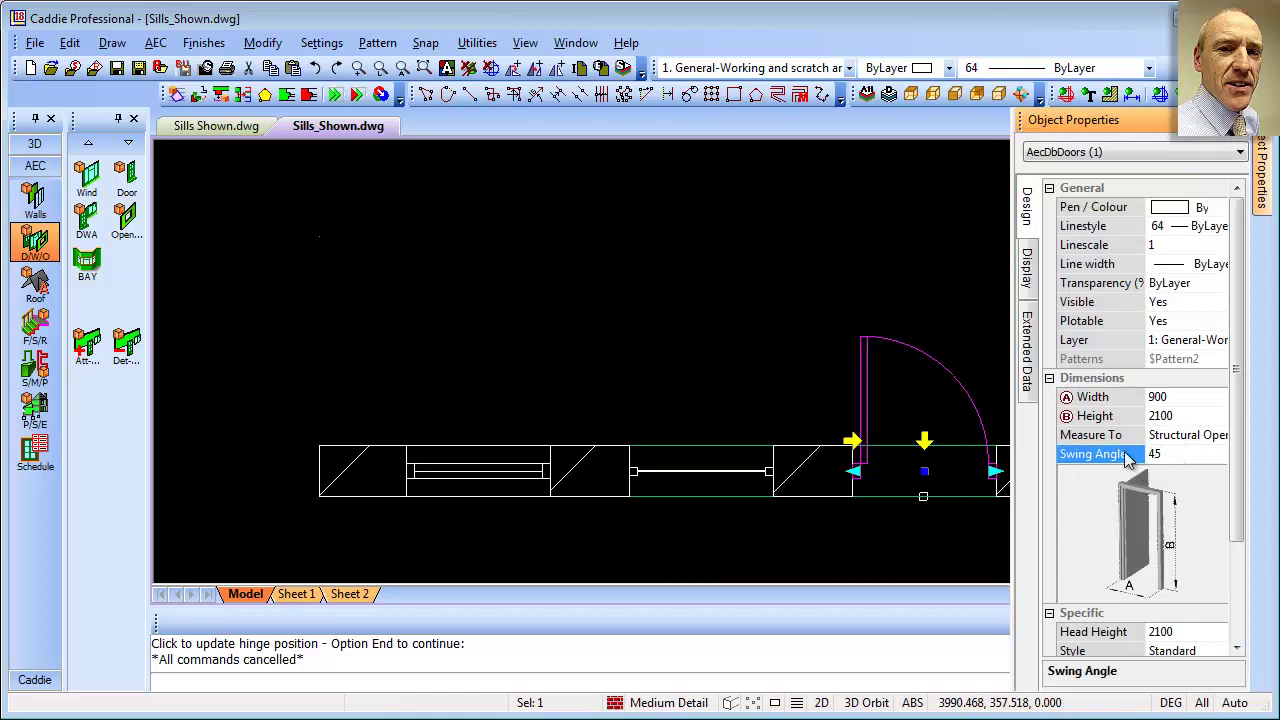
{"action": "left_click", "coordinate": [892, 310]}
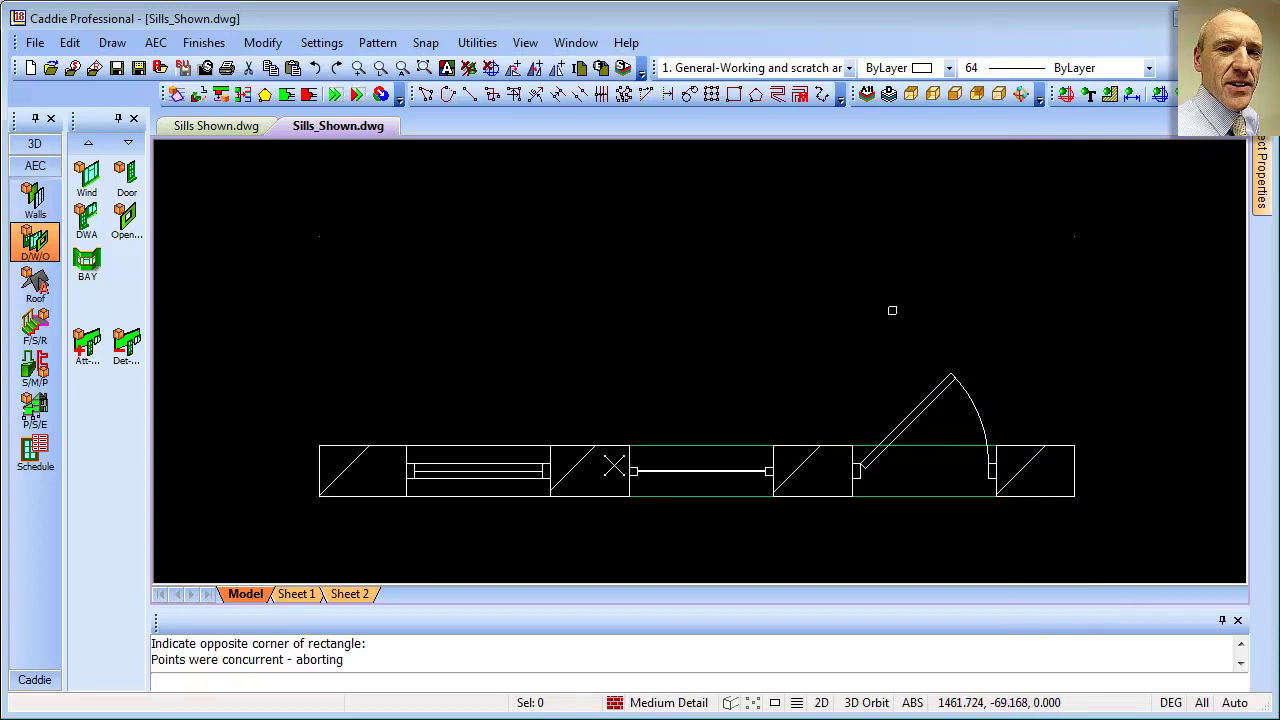
- Copy the wall, window, assembly and door directly above, referenced from the wall's left end
{"action": "left_click", "coordinate": [1145, 550]}
{"action": "left_click", "coordinate": [305, 343]}
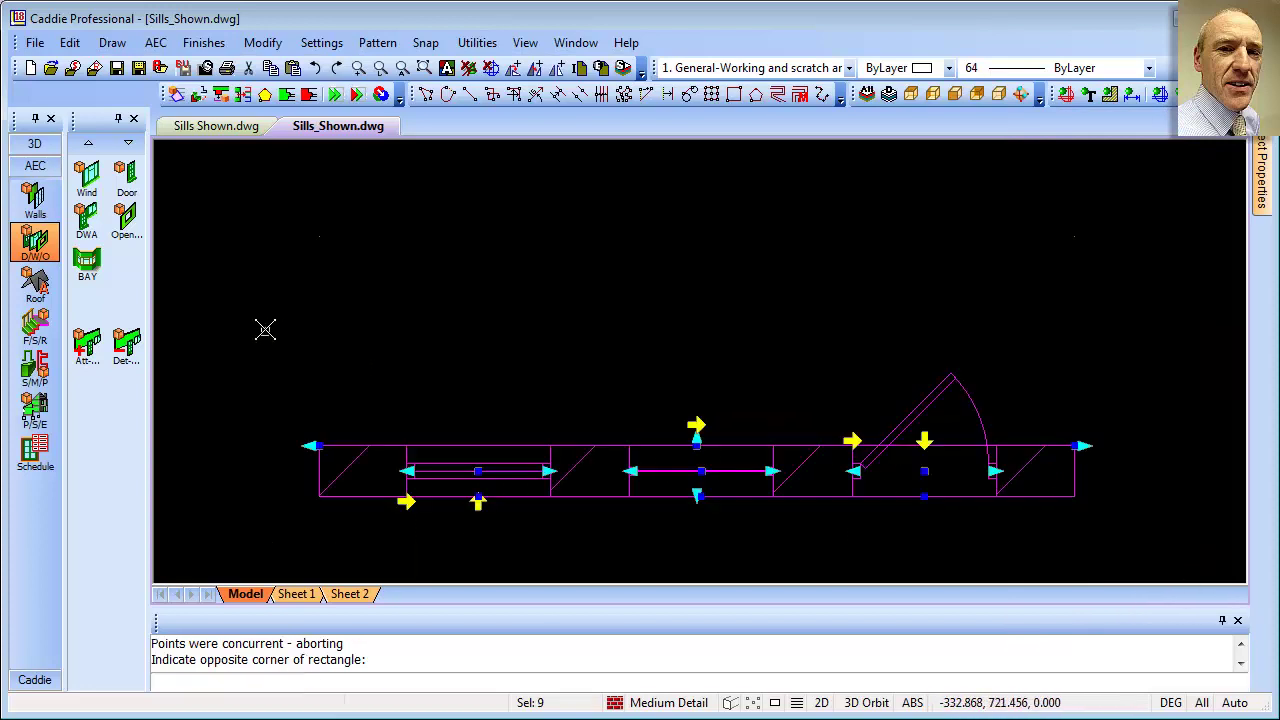
{"action": "right_click", "coordinate": [265, 331]}
{"action": "left_click", "coordinate": [365, 615]}
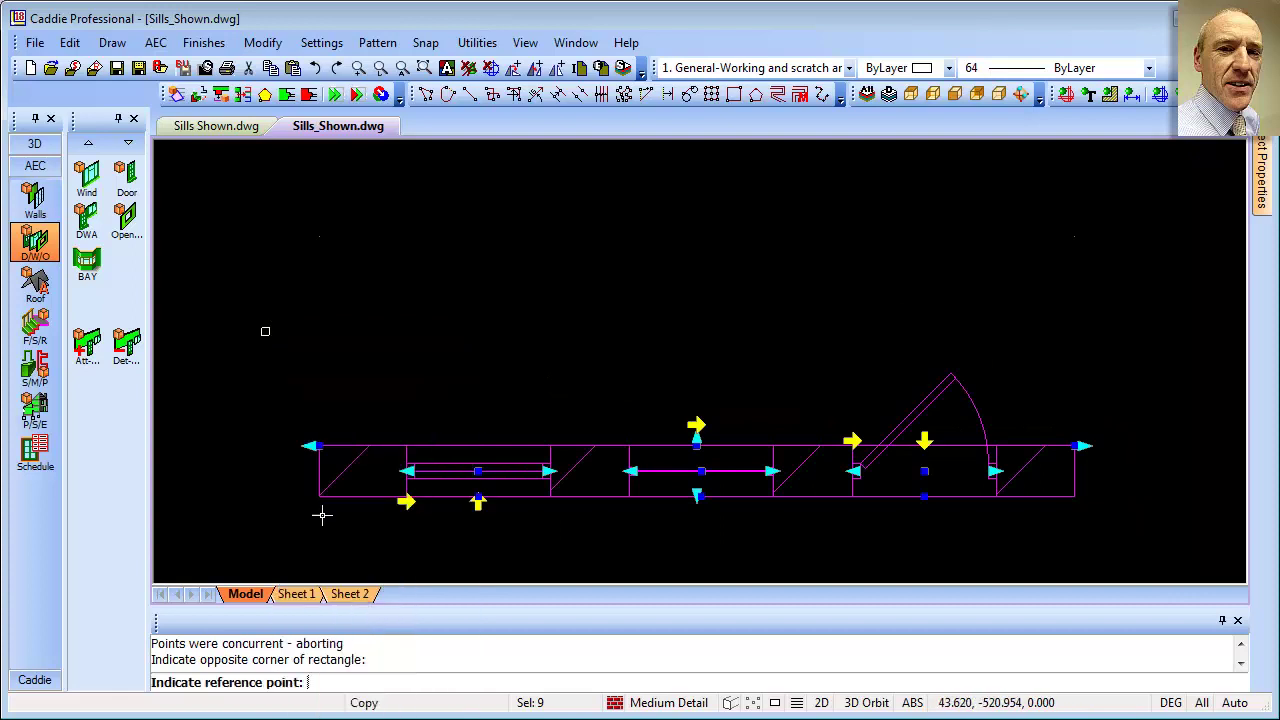
{"action": "right_click", "coordinate": [345, 532]}
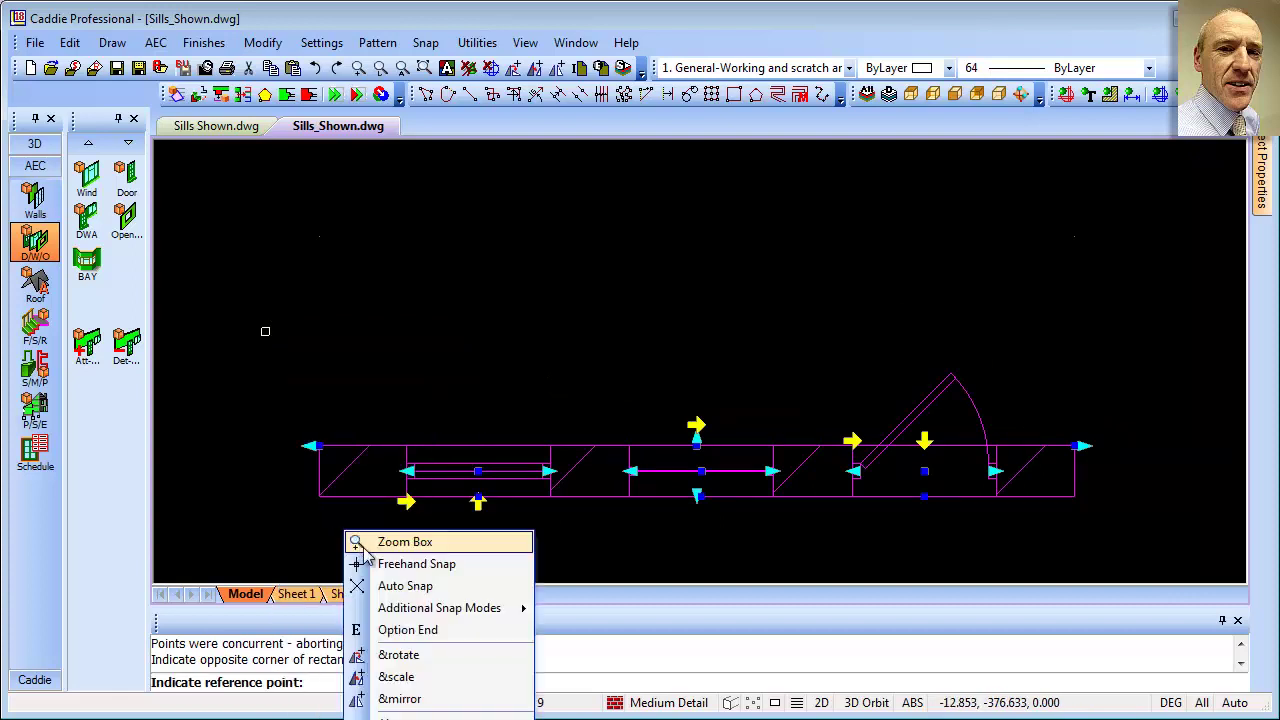
{"action": "left_click", "coordinate": [405, 586]}
{"action": "left_click", "coordinate": [318, 446]}
{"action": "left_click", "coordinate": [318, 237]}
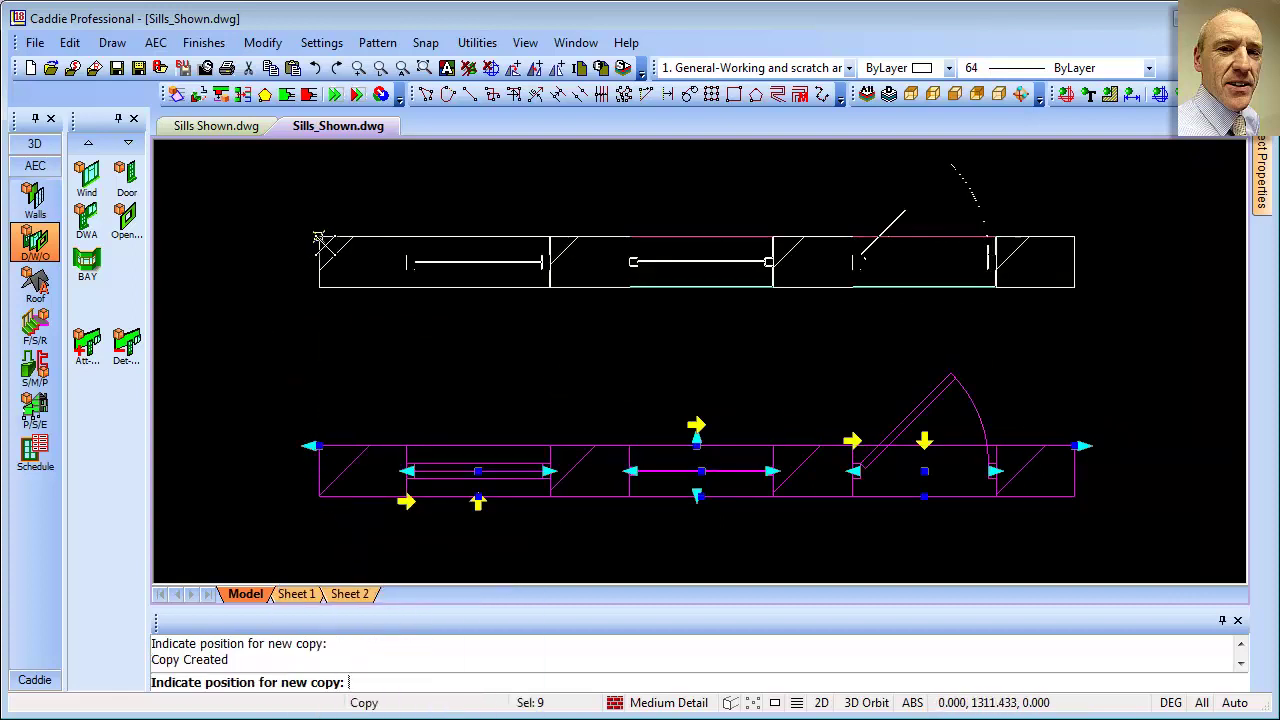
{"action": "key", "text": "Escape"}
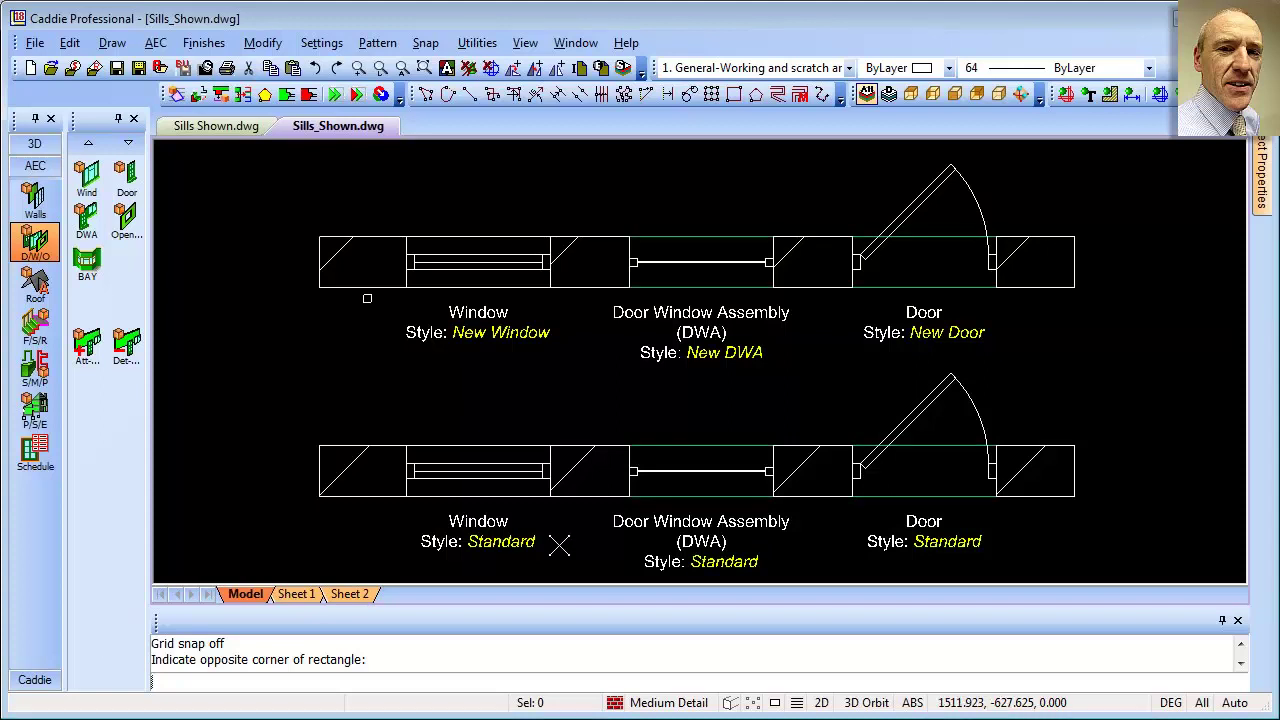
- Copy and apply the top window's style as a new style named New Window
{"action": "left_click", "coordinate": [481, 258]}
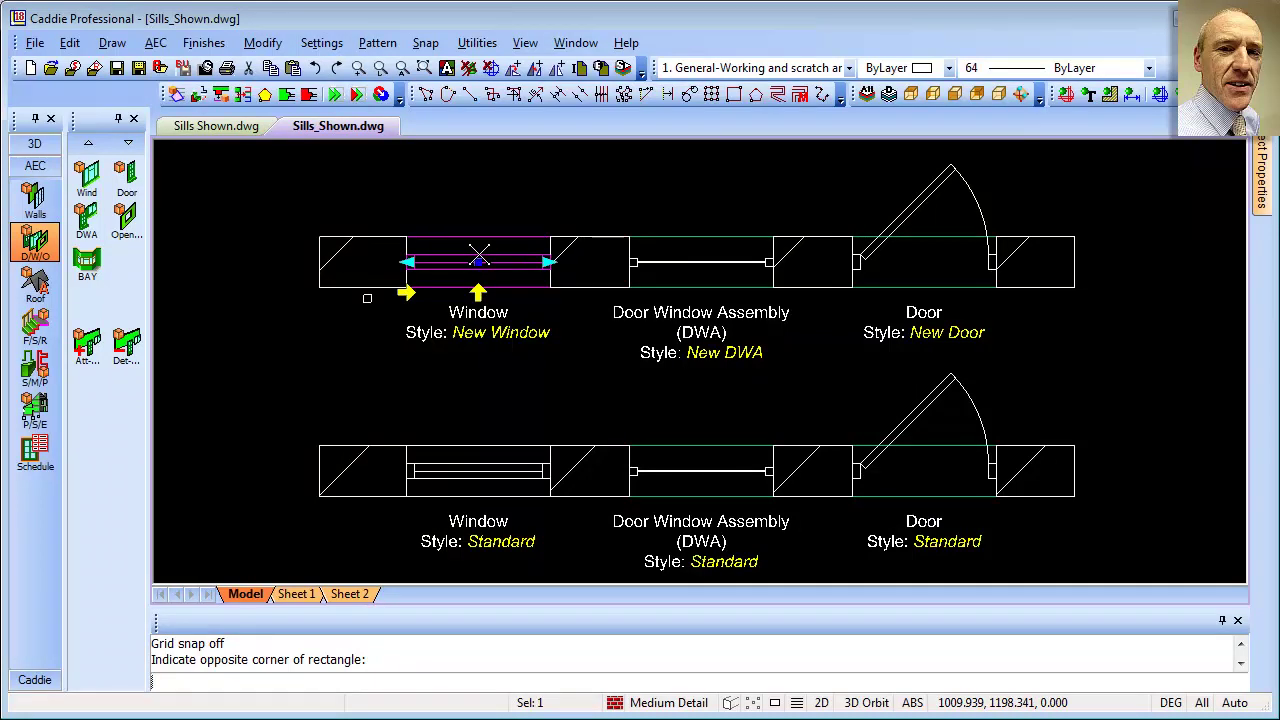
{"action": "right_click", "coordinate": [481, 258]}
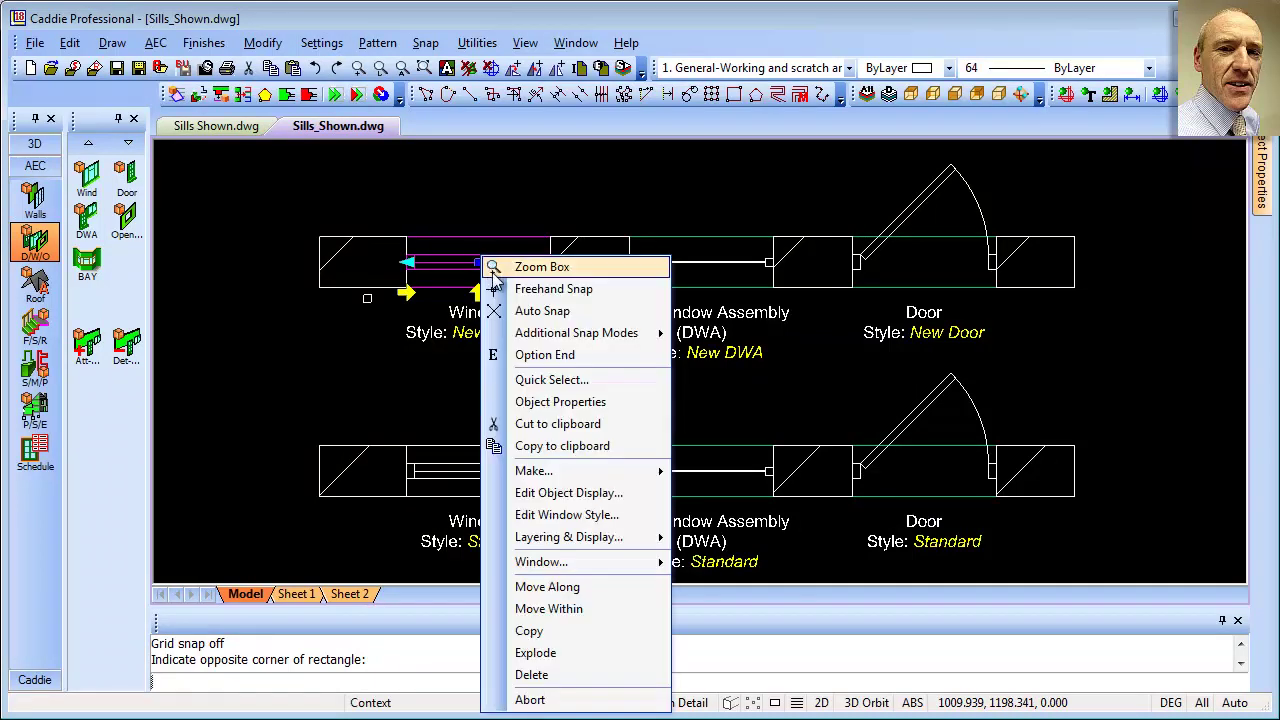
{"action": "mouse_move", "coordinate": [581, 568]}
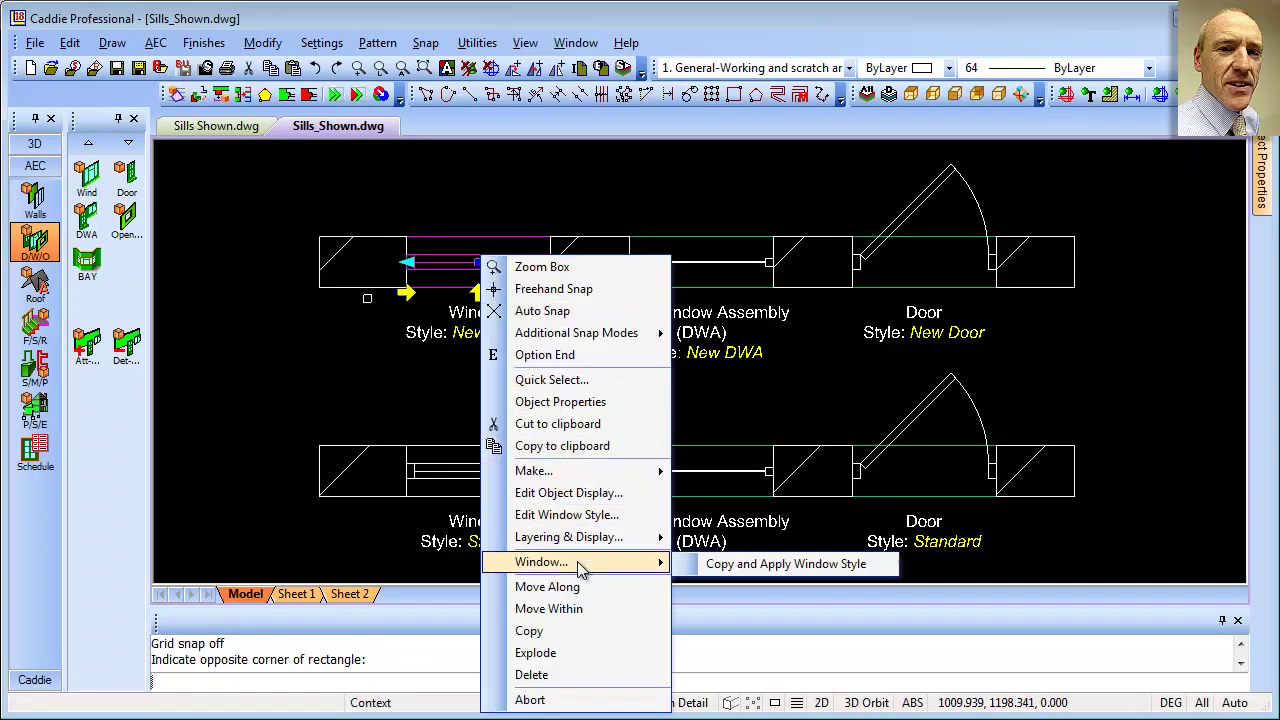
{"action": "left_click", "coordinate": [822, 565]}
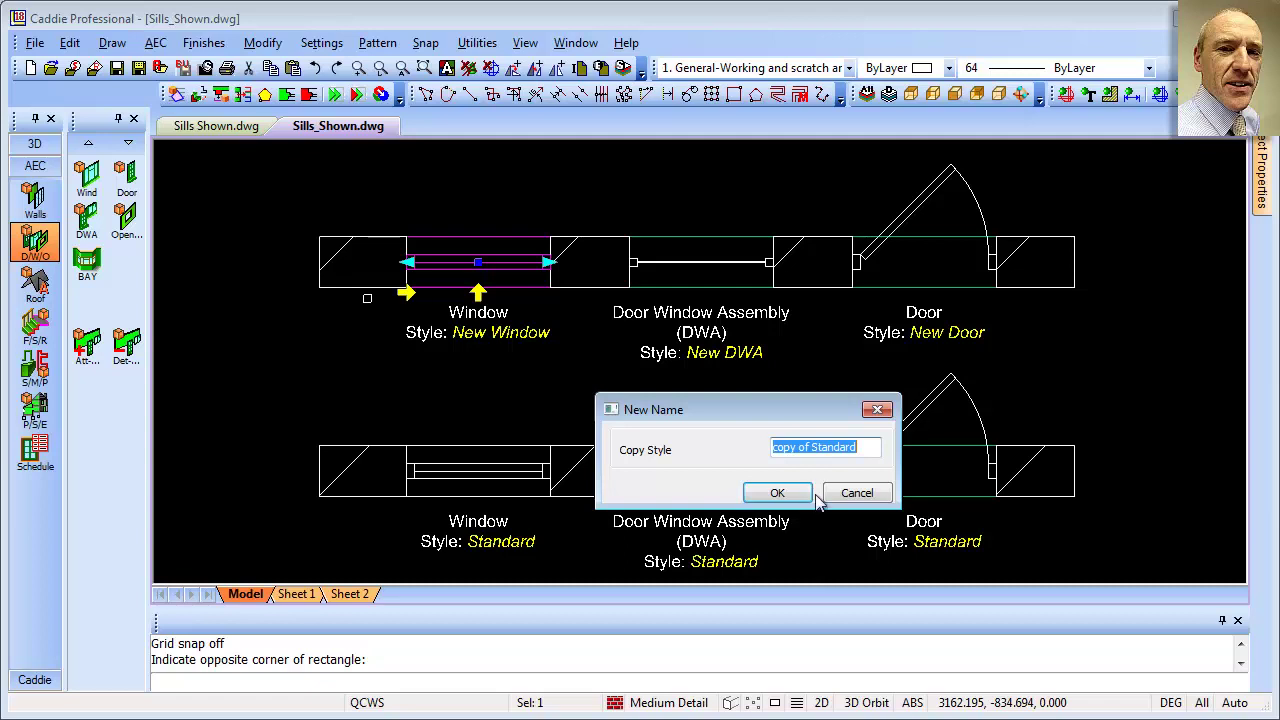
{"action": "type", "text": "New Window"}
{"action": "left_click", "coordinate": [777, 493]}
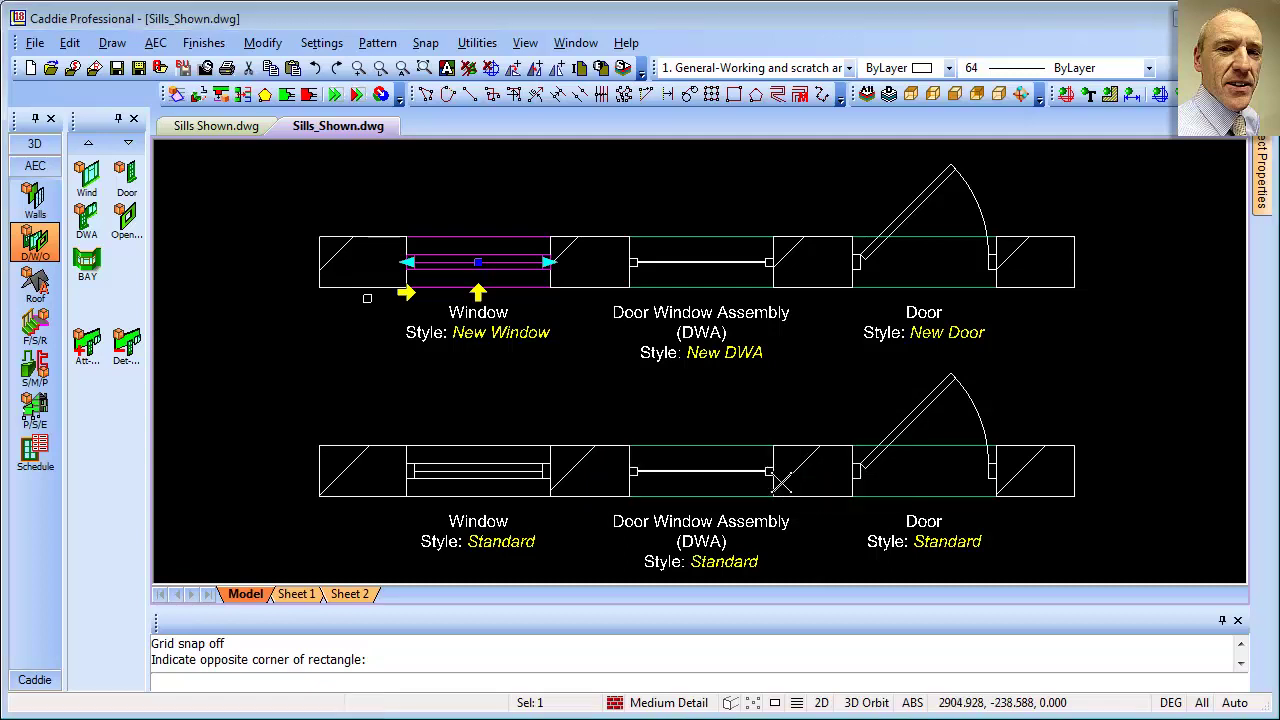
{"action": "key", "text": "Escape"}
- Copy and apply the top door/window assembly's style as New DWA
{"action": "left_click", "coordinate": [716, 250]}
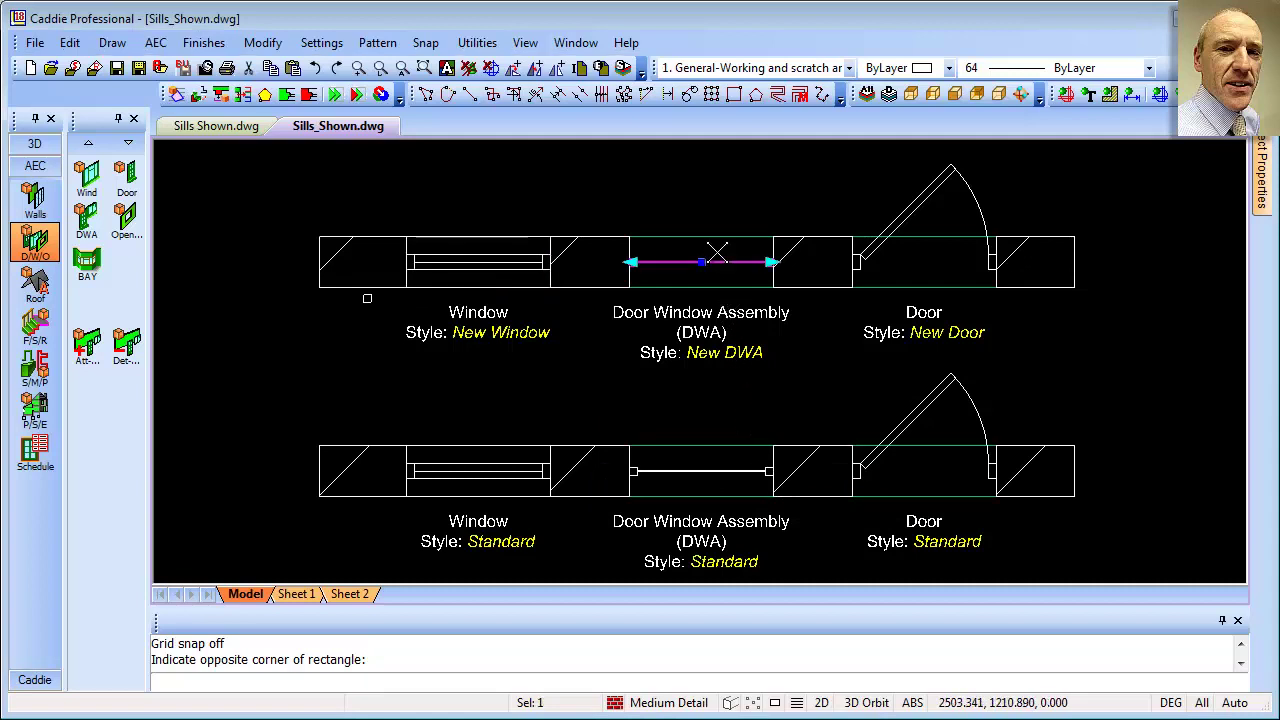
{"action": "right_click", "coordinate": [716, 250]}
{"action": "mouse_move", "coordinate": [839, 566]}
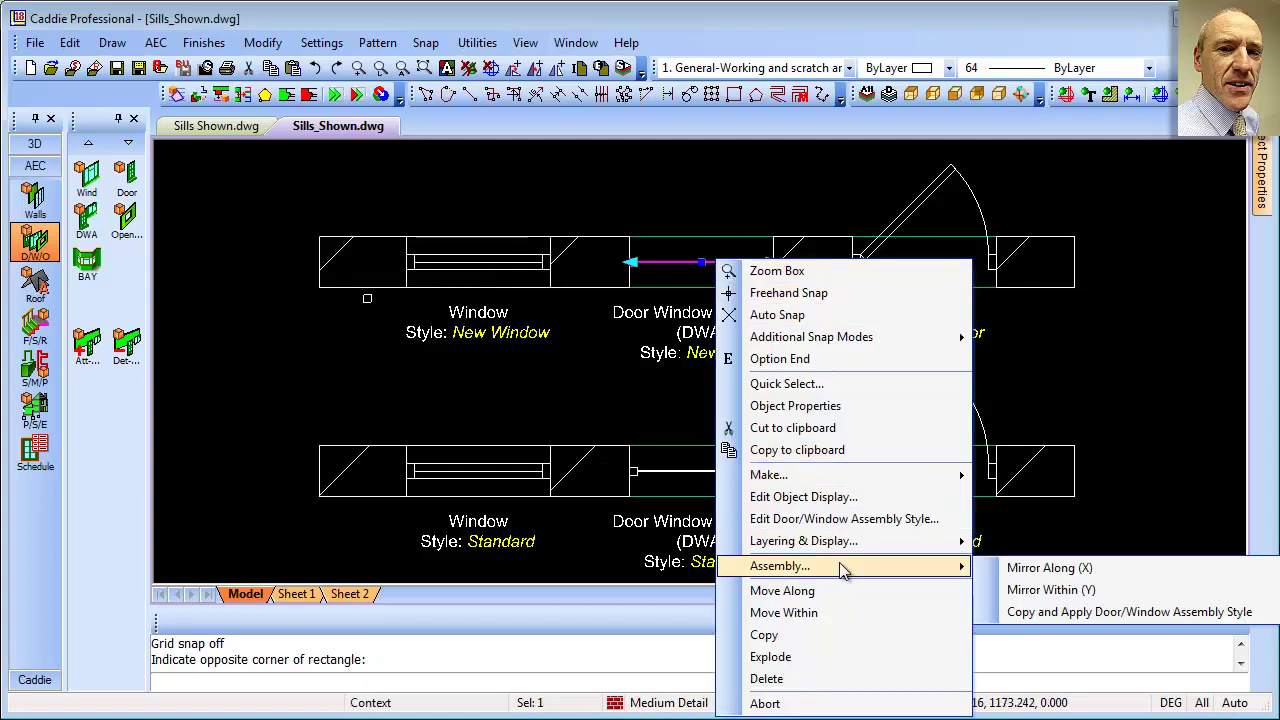
{"action": "left_click", "coordinate": [1080, 611]}
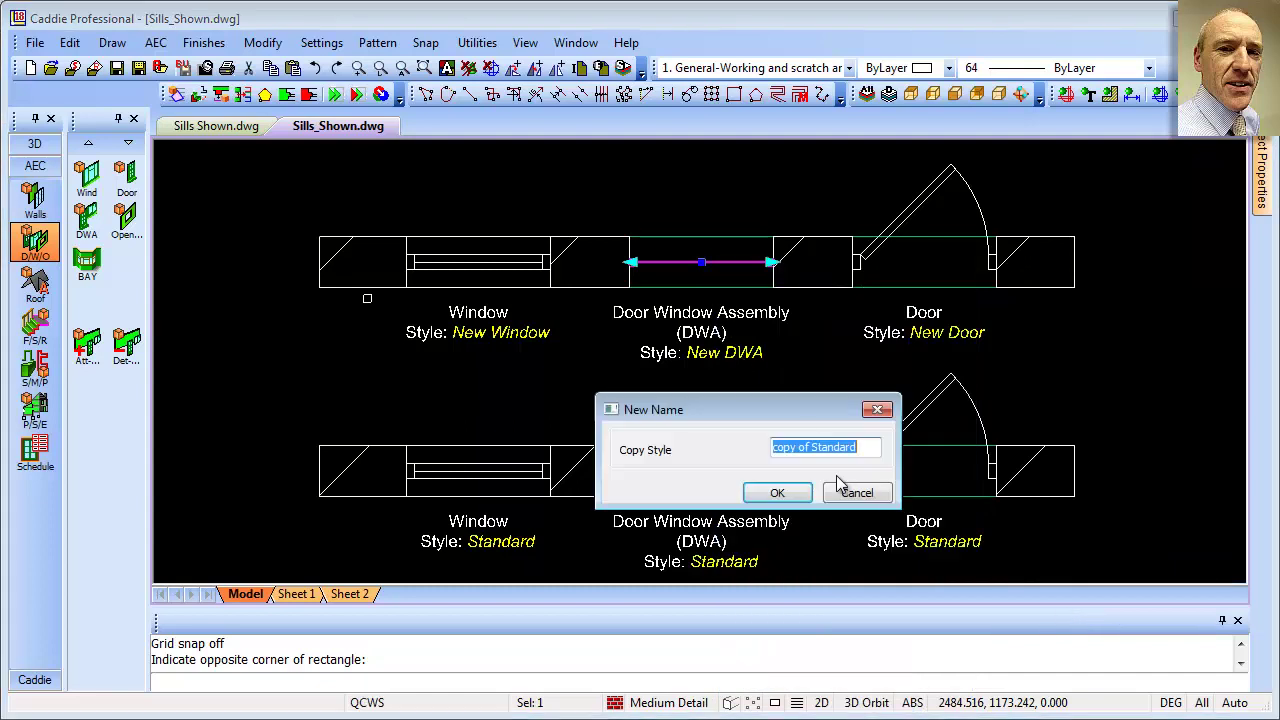
{"action": "type", "text": "New "}
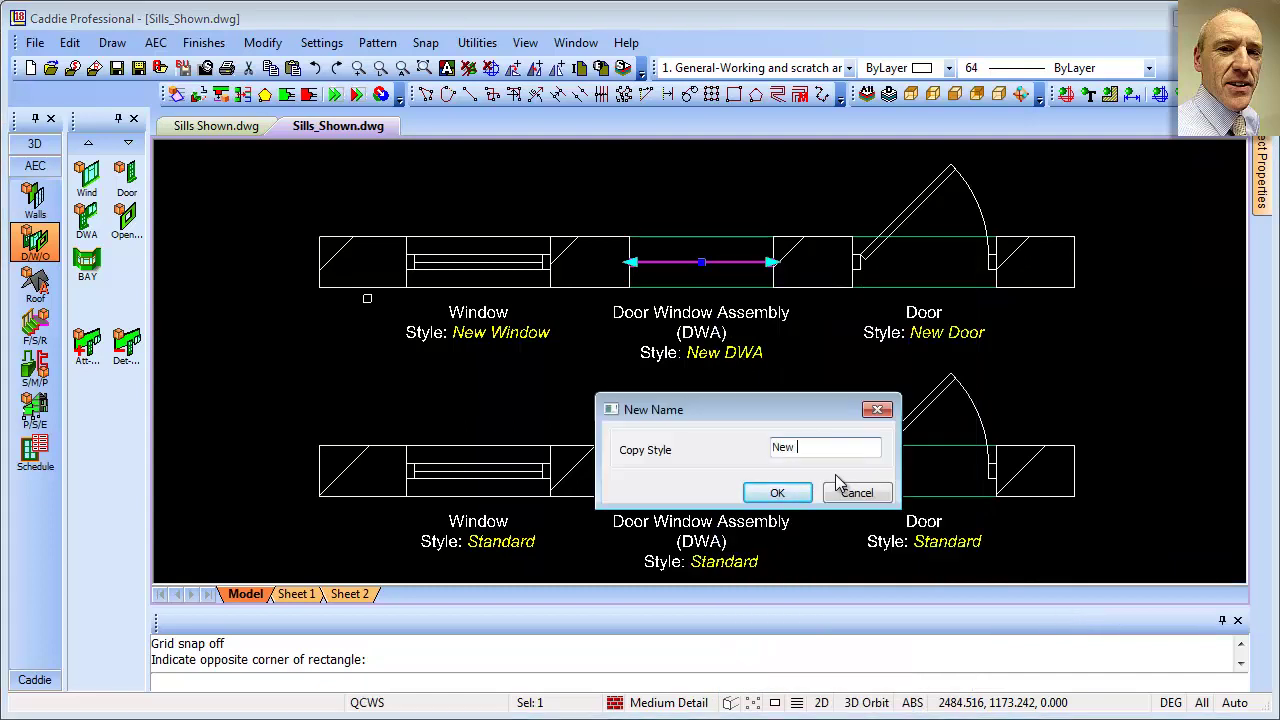
{"action": "type", "text": "DWA"}
{"action": "left_click", "coordinate": [778, 493]}
{"action": "key", "text": "Escape"}
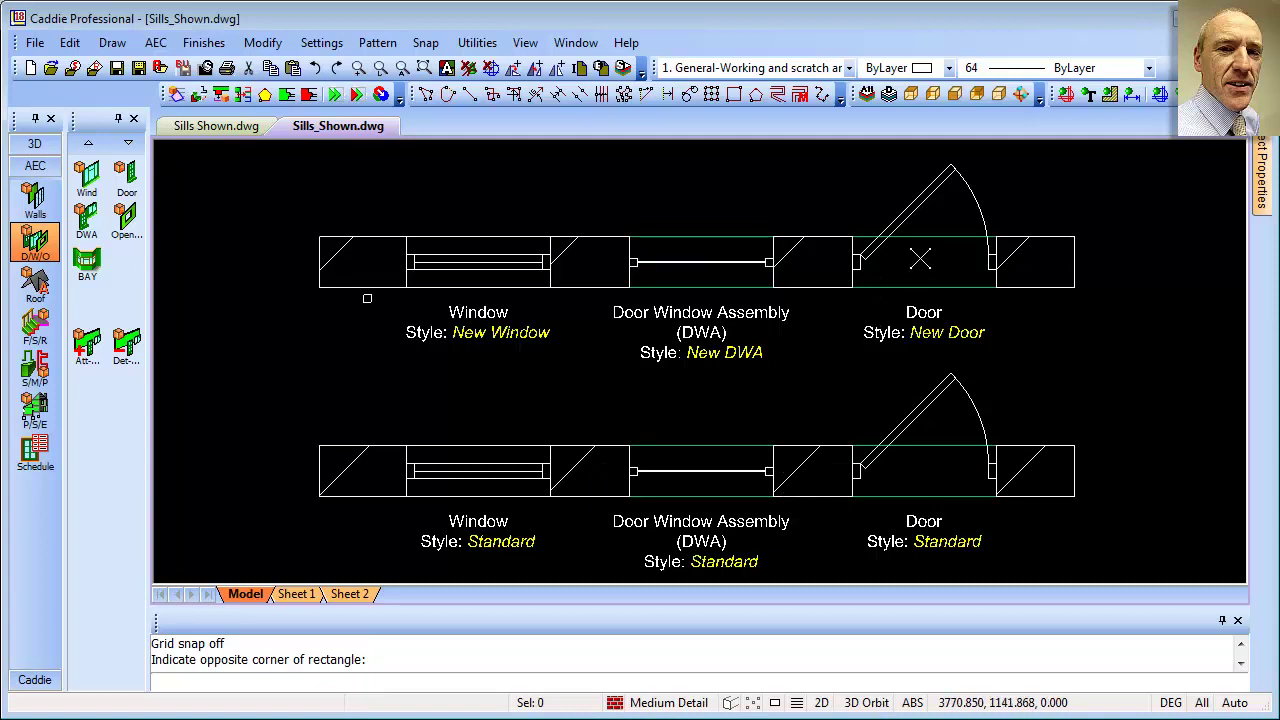
{"action": "left_click", "coordinate": [888, 228]}
{"action": "right_click", "coordinate": [913, 258]}
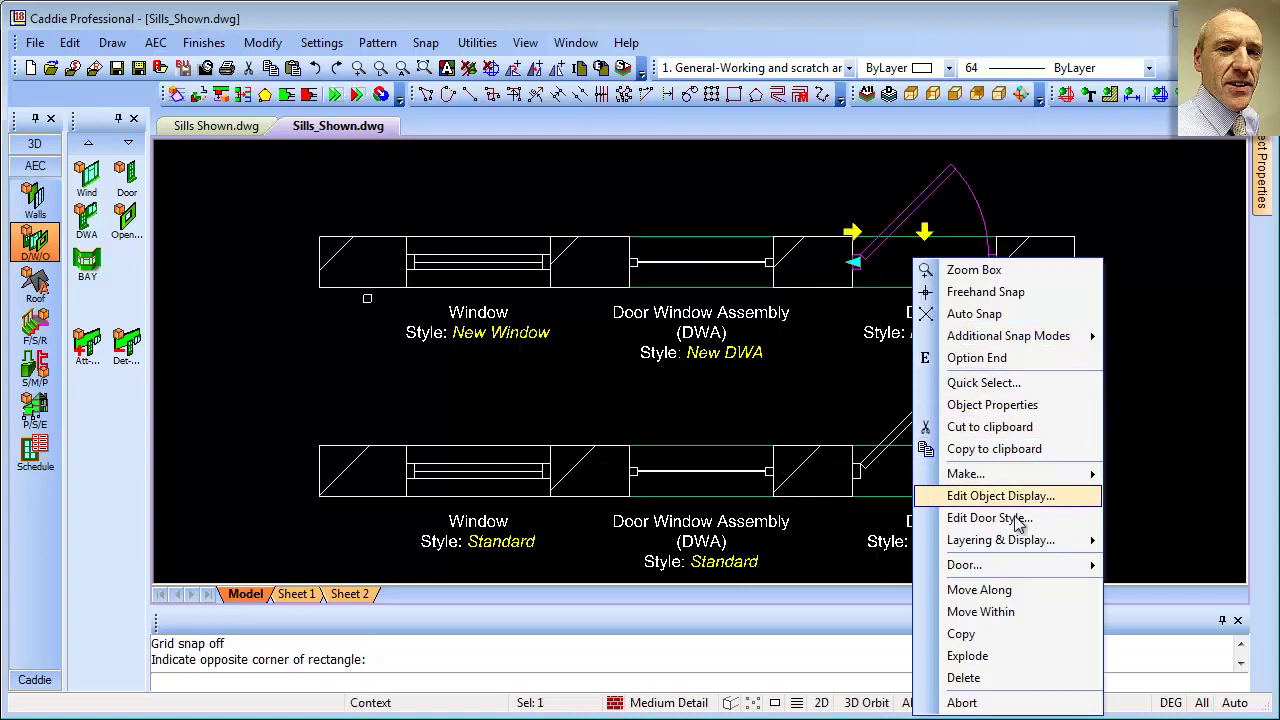
- Copy and apply the top door's style under the name New Door
{"action": "mouse_move", "coordinate": [1025, 568]}
{"action": "left_click", "coordinate": [1200, 589]}
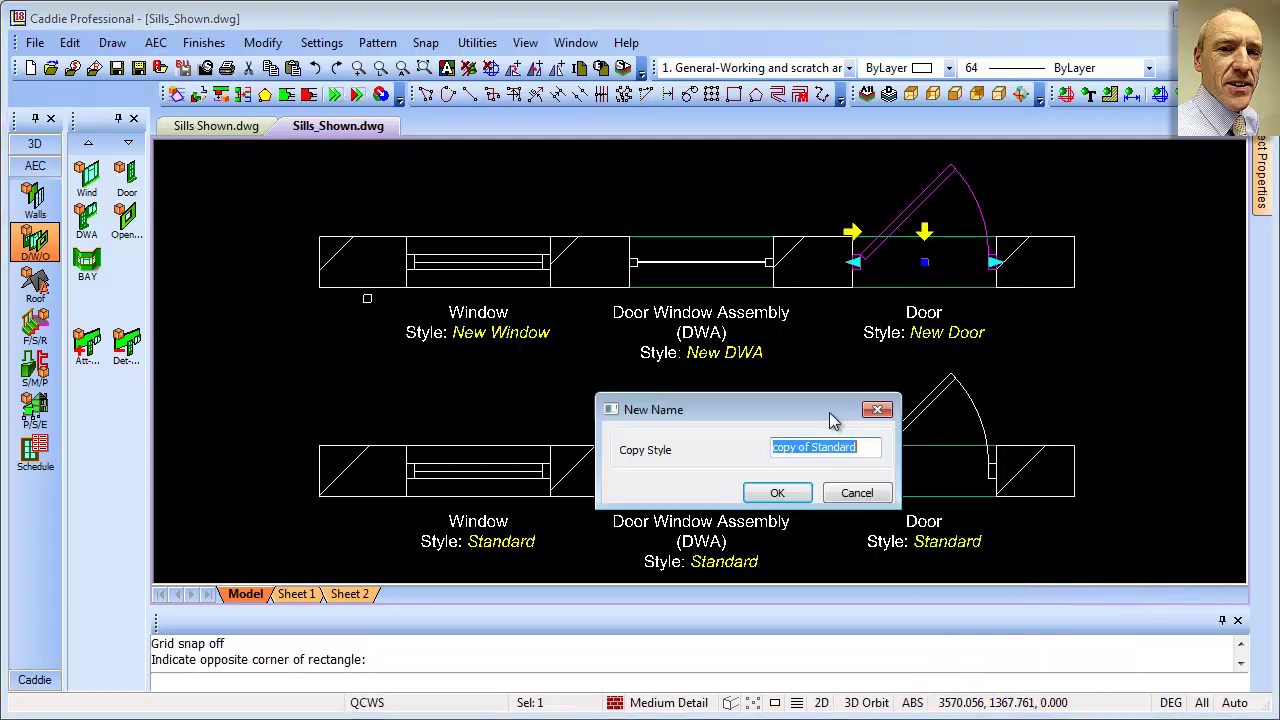
{"action": "type", "text": "New "}
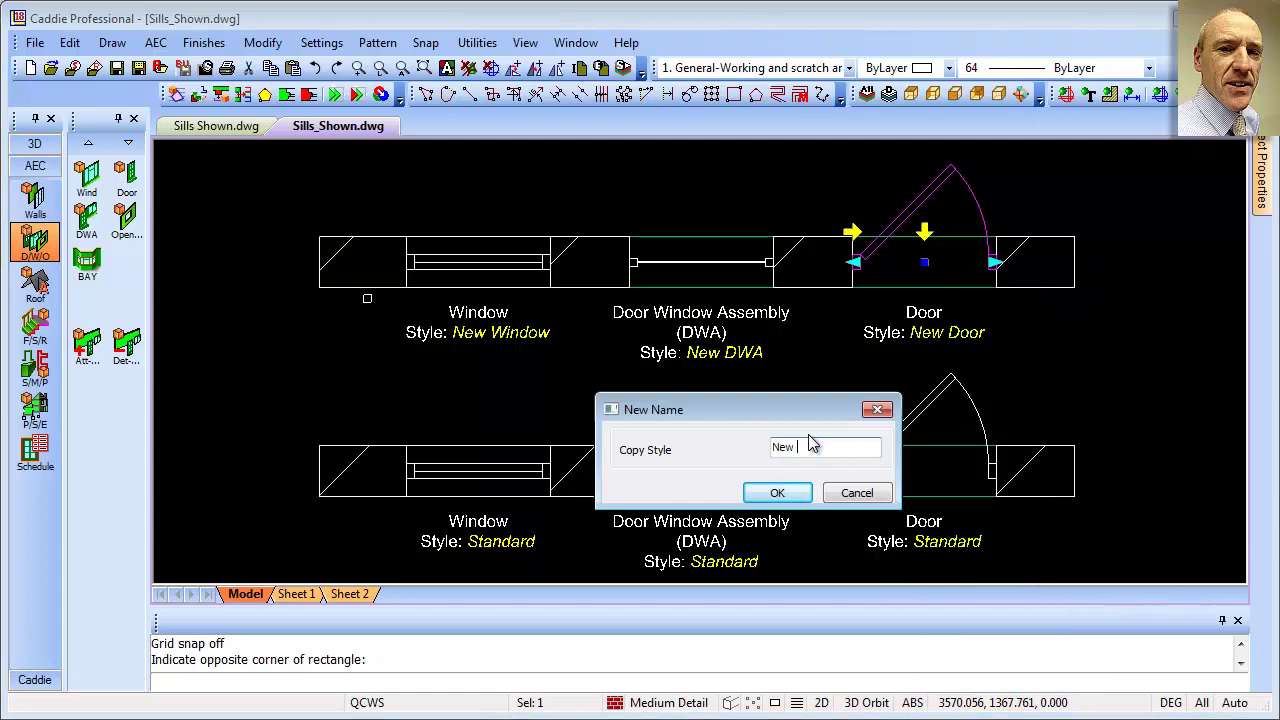
{"action": "type", "text": "Door"}
{"action": "left_click", "coordinate": [779, 492]}
{"action": "key", "text": "Escape"}
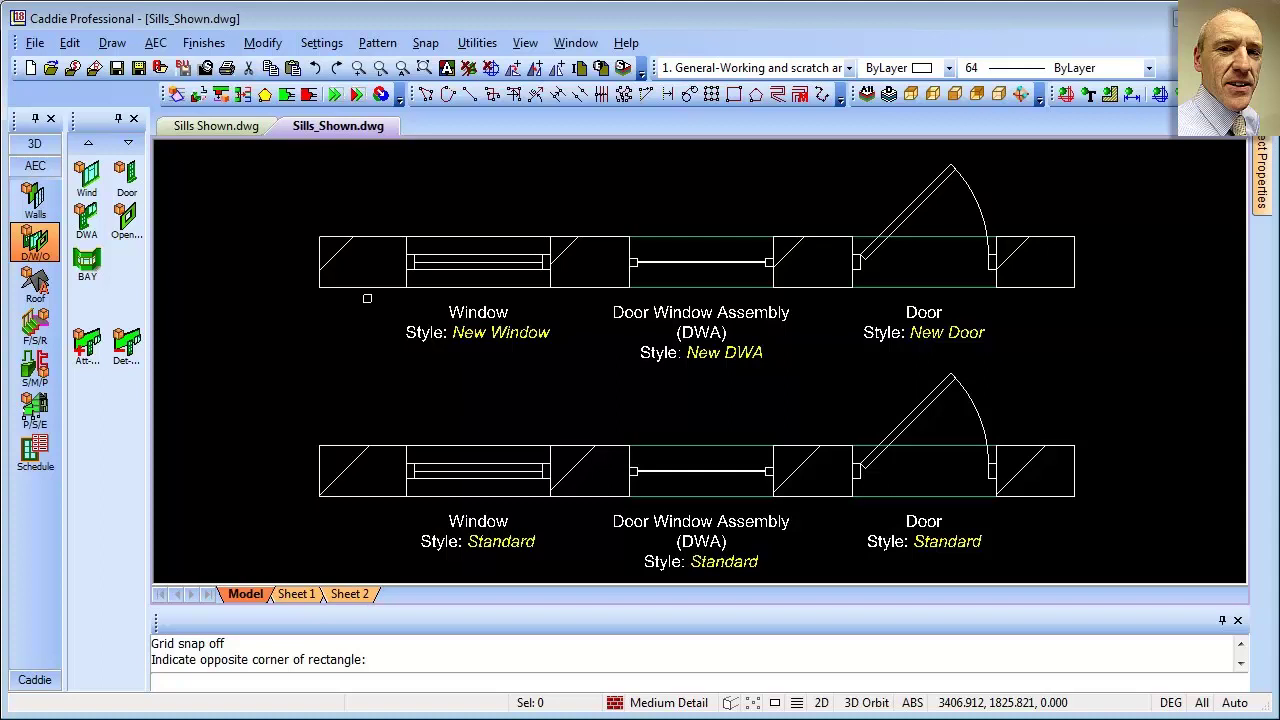
{"action": "left_click", "coordinate": [155, 43]}
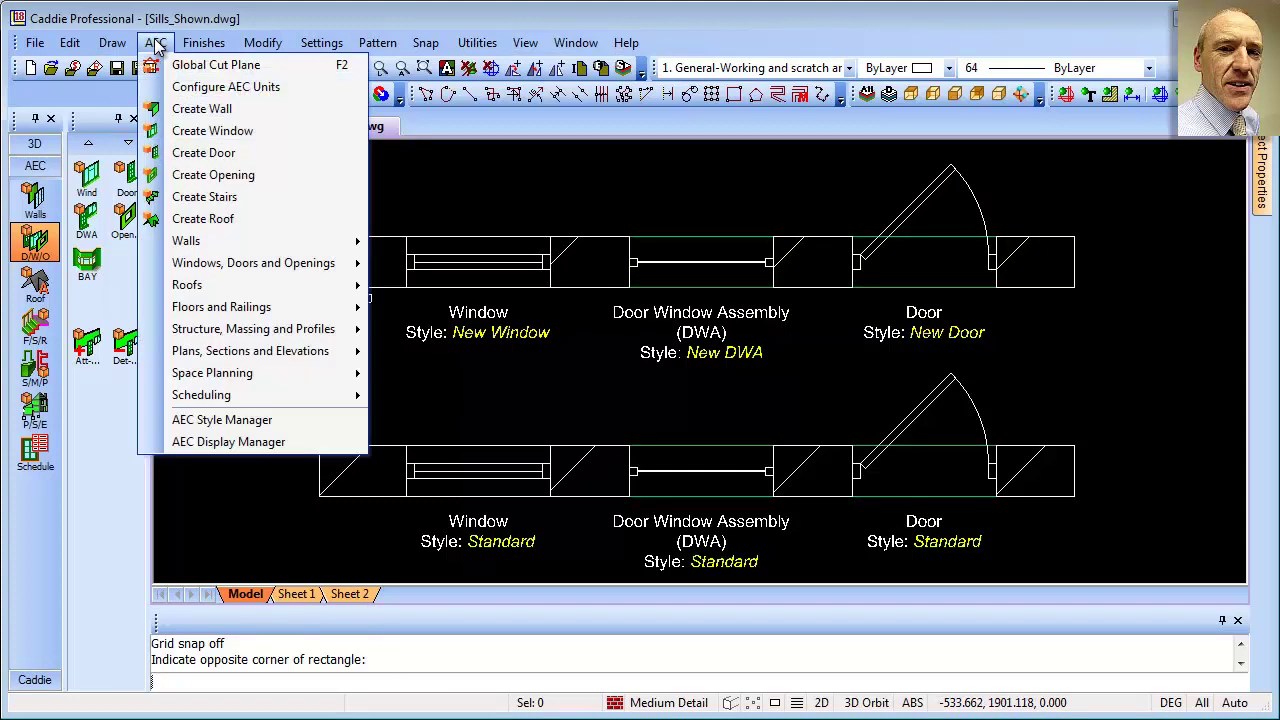
{"action": "left_click", "coordinate": [227, 441]}
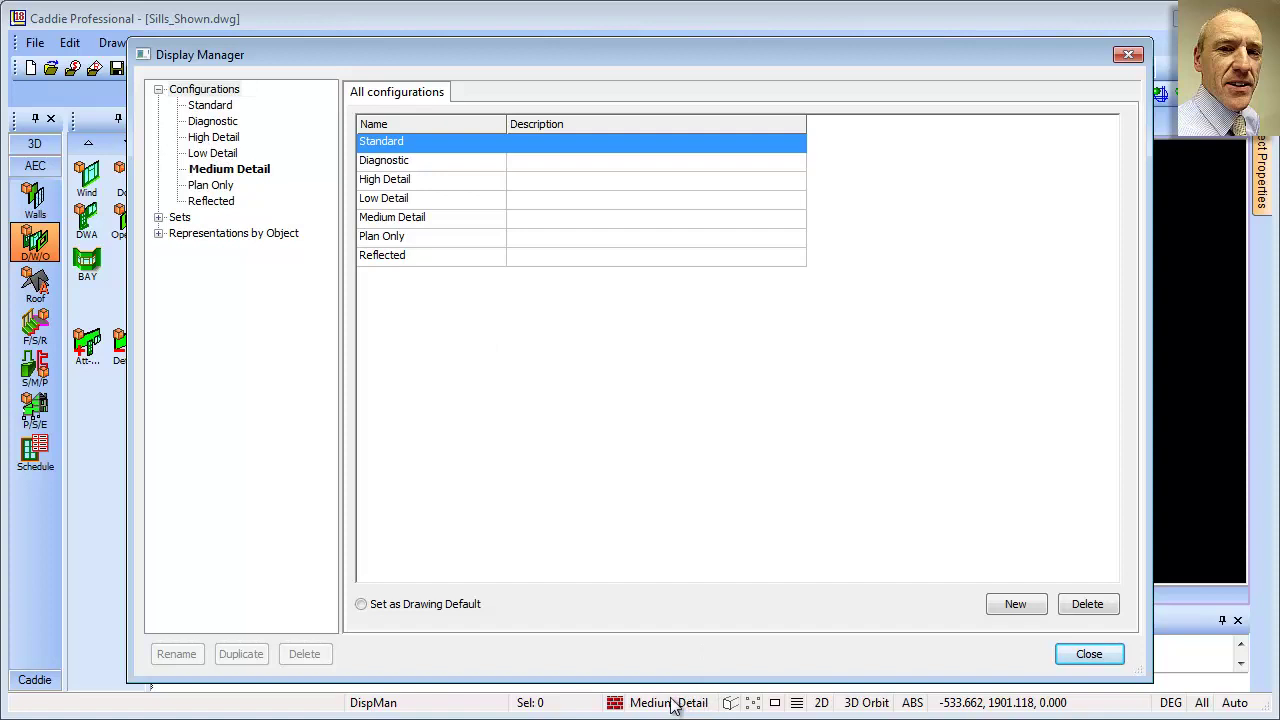
{"action": "left_click", "coordinate": [258, 172]}
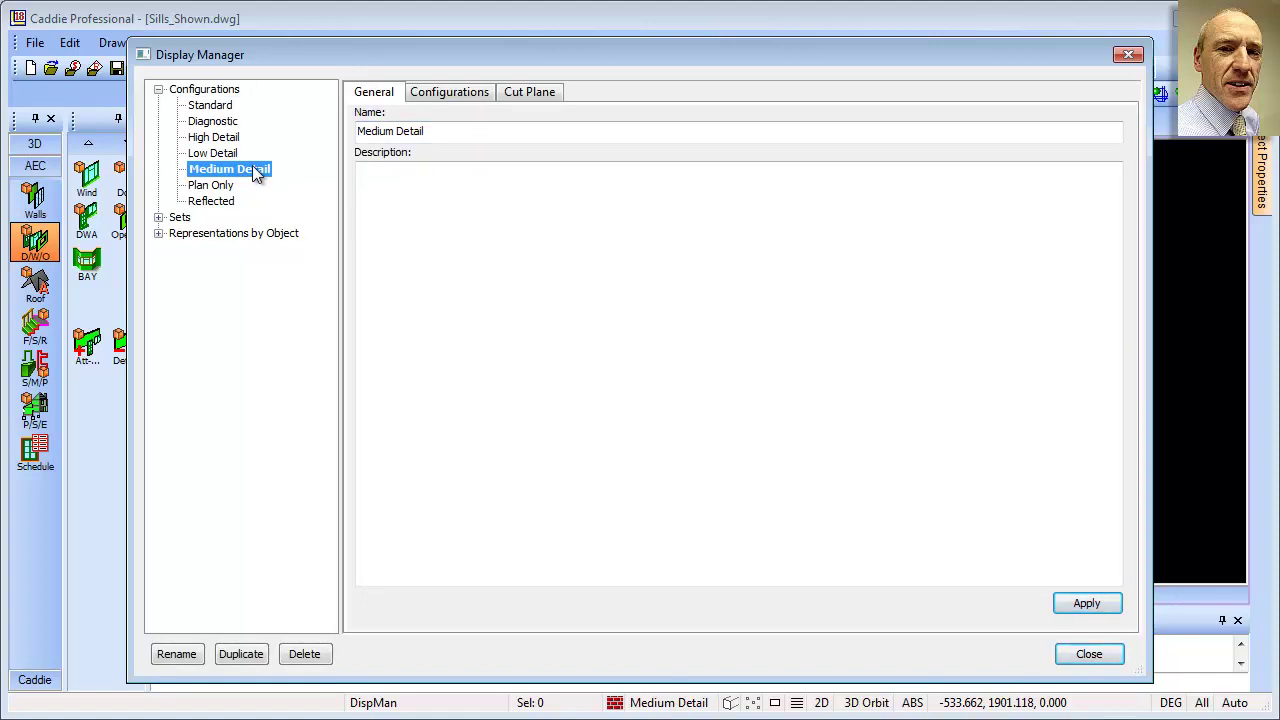
{"action": "left_click", "coordinate": [443, 96]}
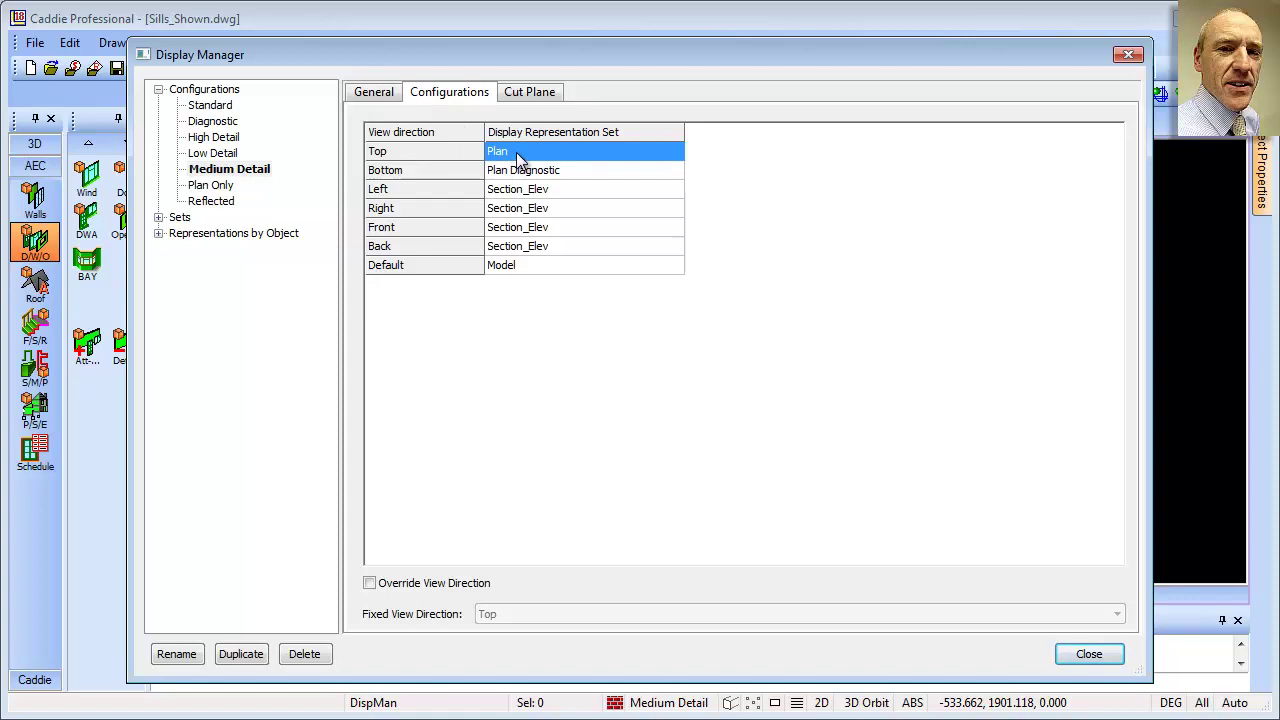
{"action": "left_click", "coordinate": [158, 218]}
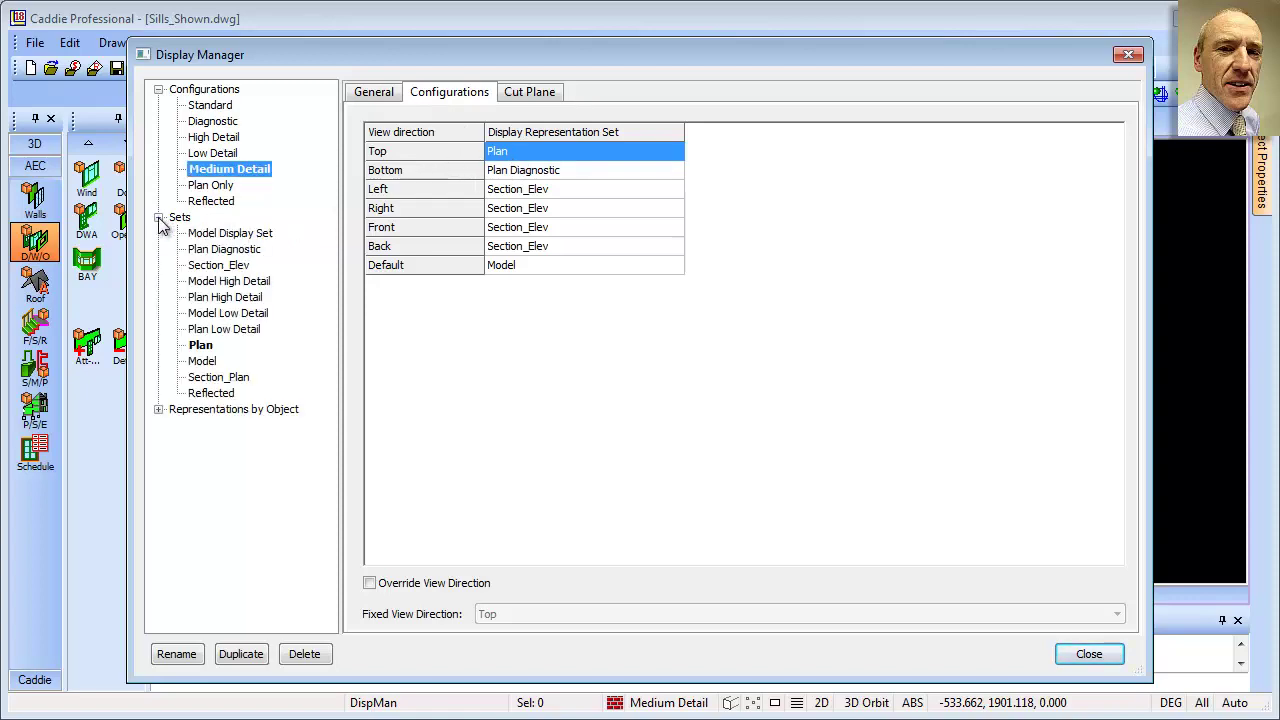
{"action": "left_click", "coordinate": [204, 345]}
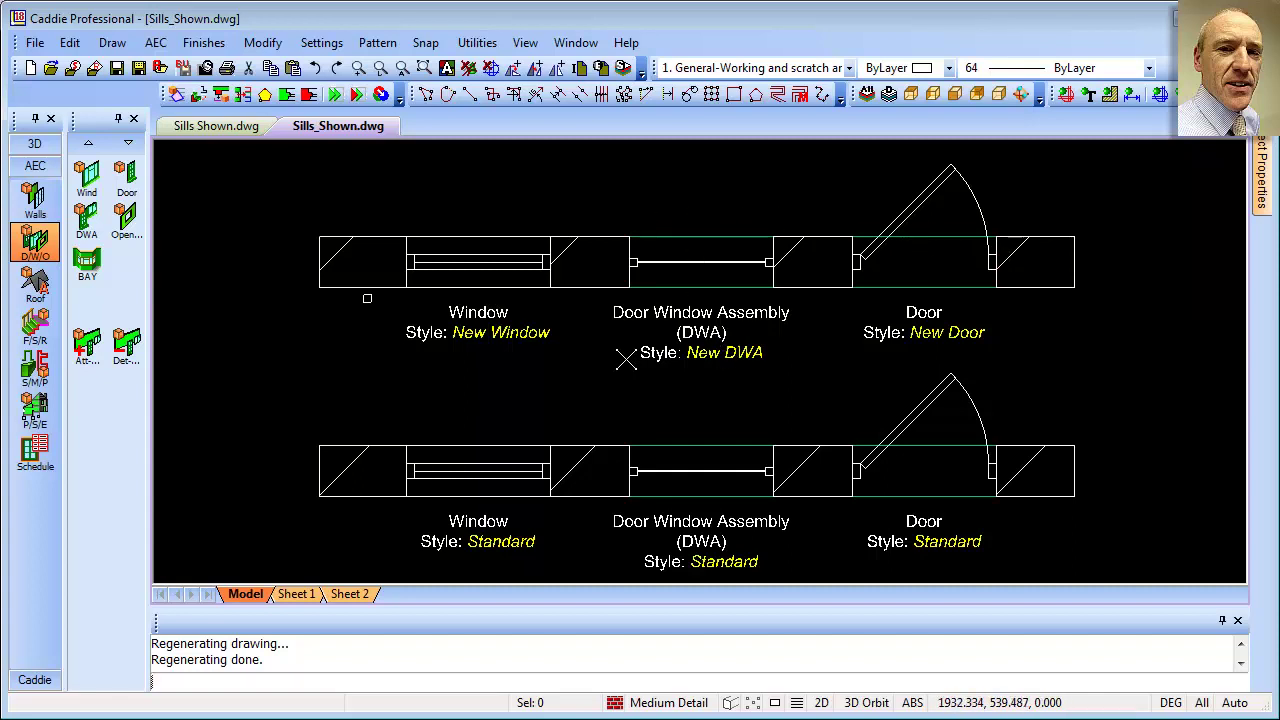
- Set Above Cut Plane visibility to no in the wall's Plan display properties
{"action": "left_click", "coordinate": [356, 236]}
{"action": "right_click", "coordinate": [357, 238]}
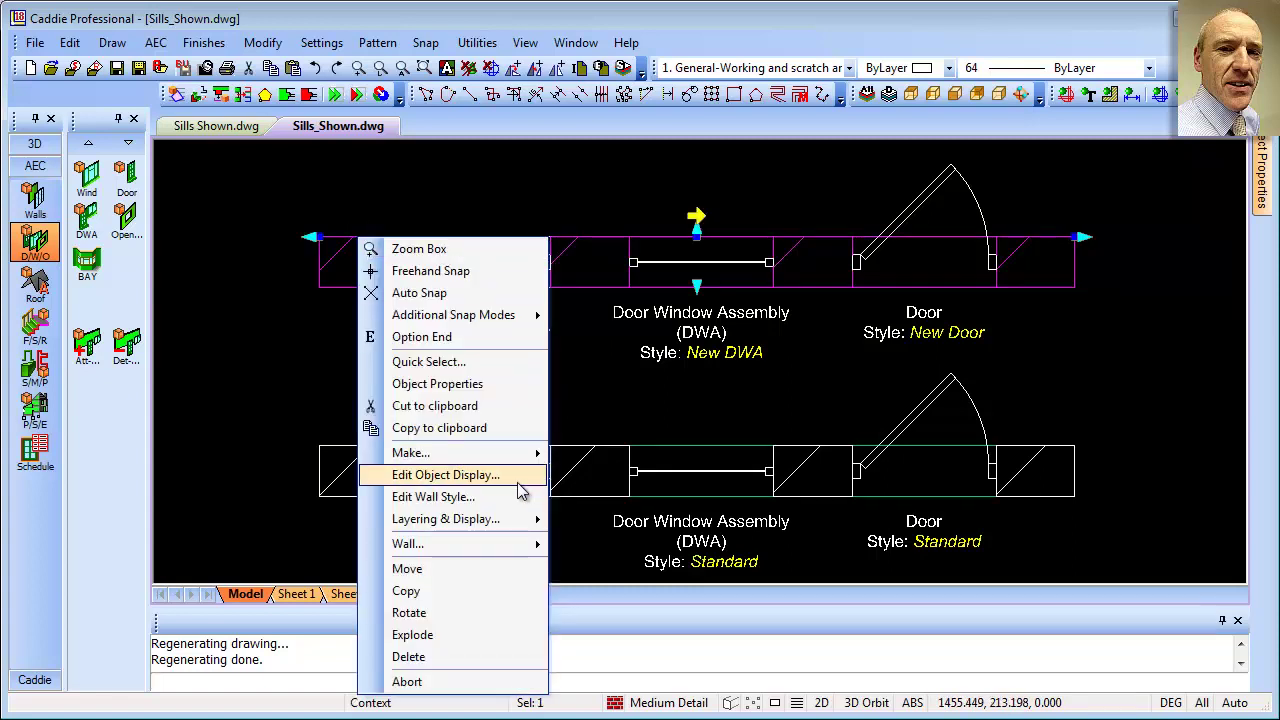
{"action": "left_click", "coordinate": [519, 498]}
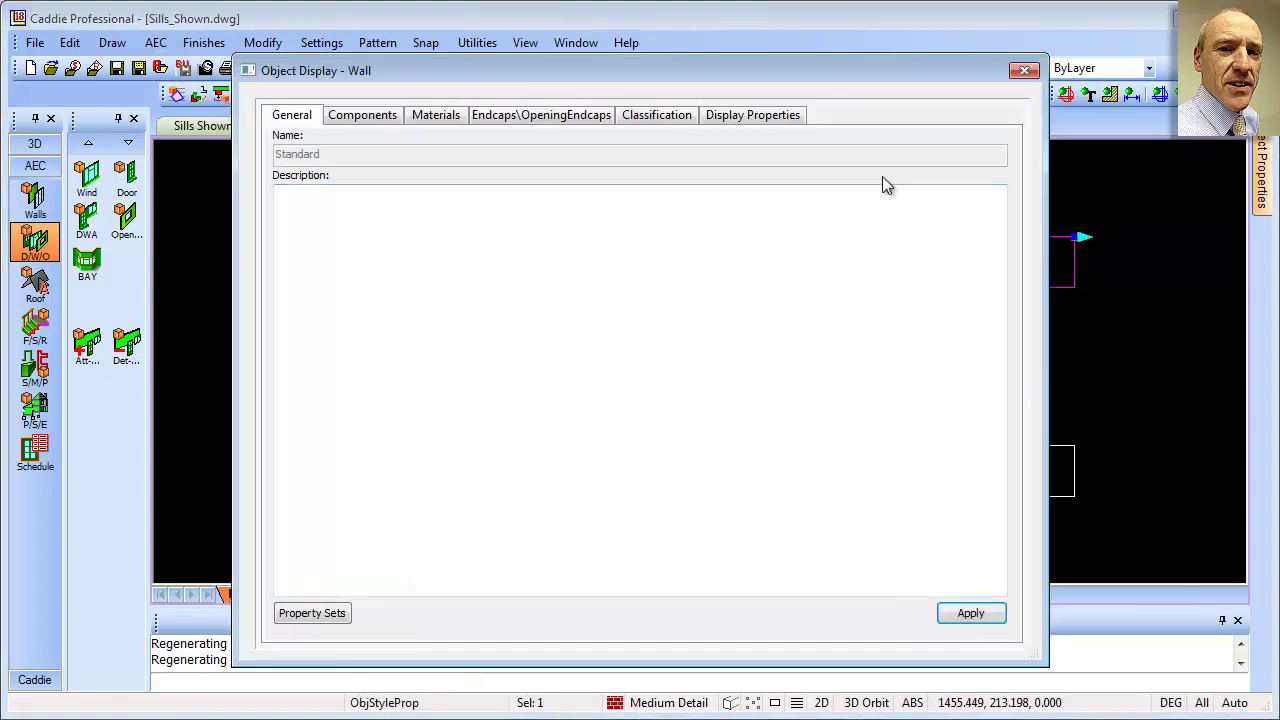
{"action": "left_click", "coordinate": [752, 115]}
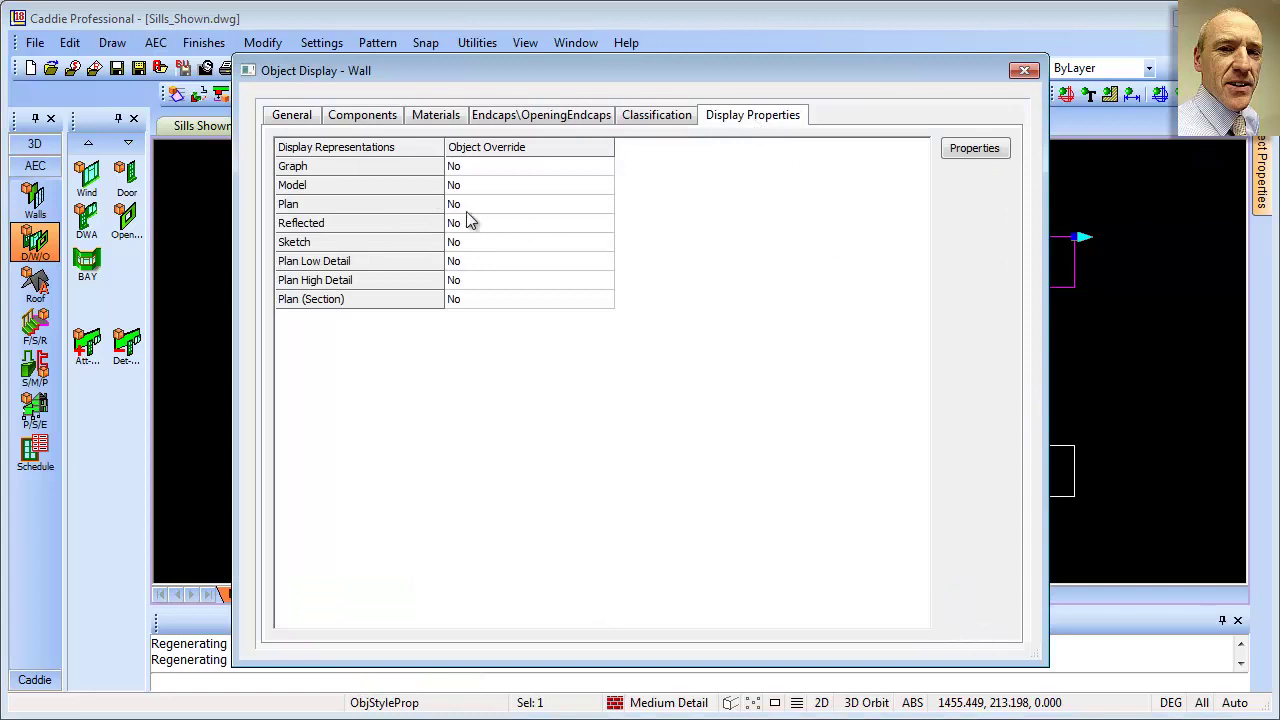
{"action": "left_click", "coordinate": [503, 205]}
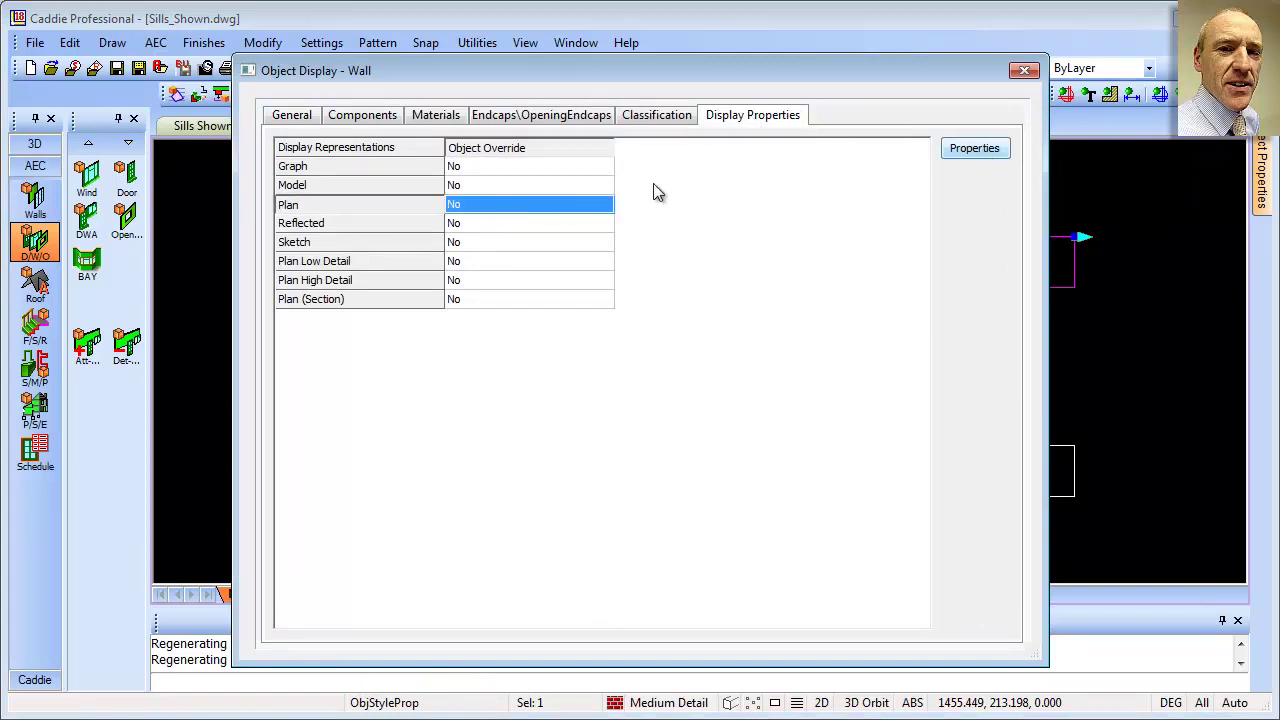
{"action": "left_click", "coordinate": [974, 150]}
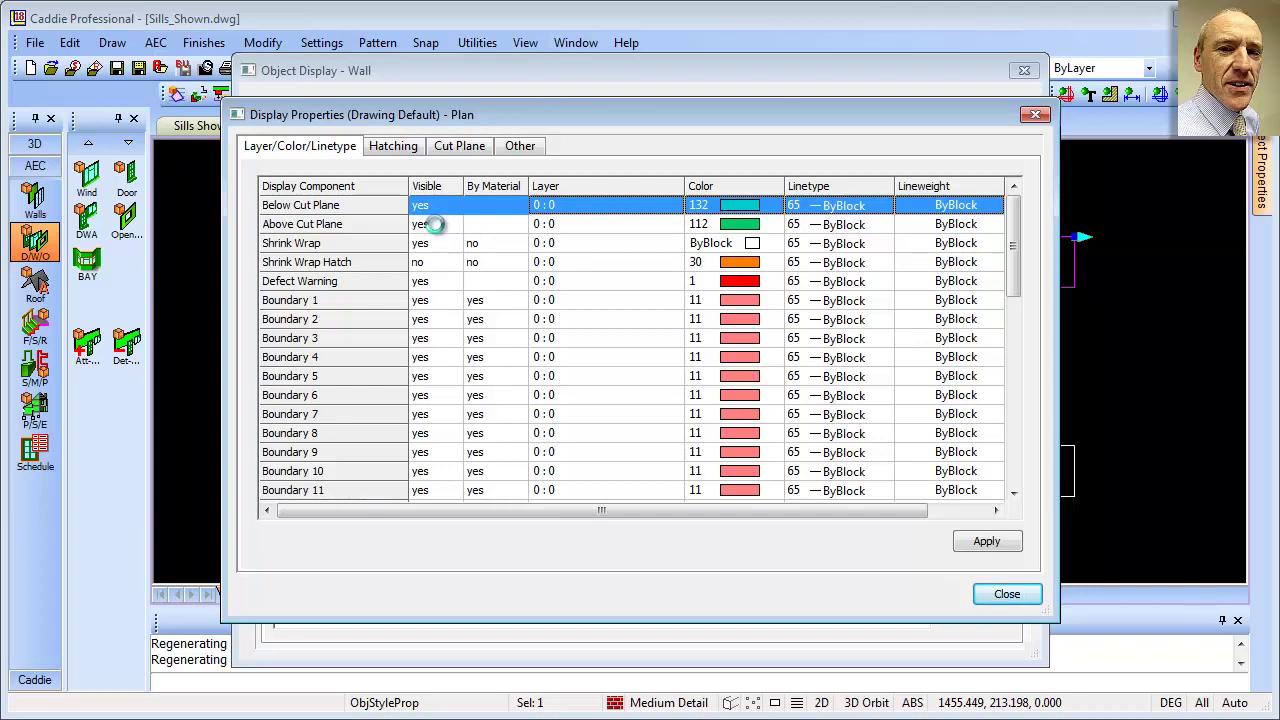
{"action": "left_click", "coordinate": [437, 232]}
{"action": "left_click", "coordinate": [427, 262]}
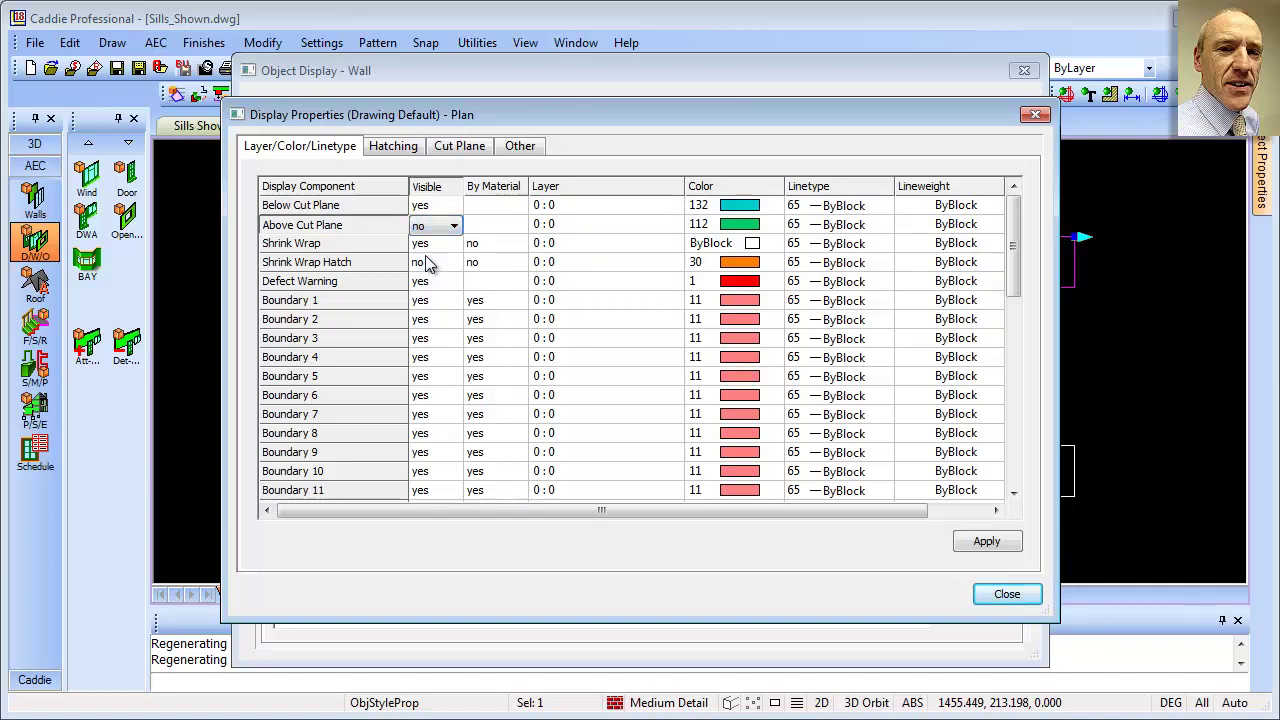
{"action": "left_click", "coordinate": [1007, 594]}
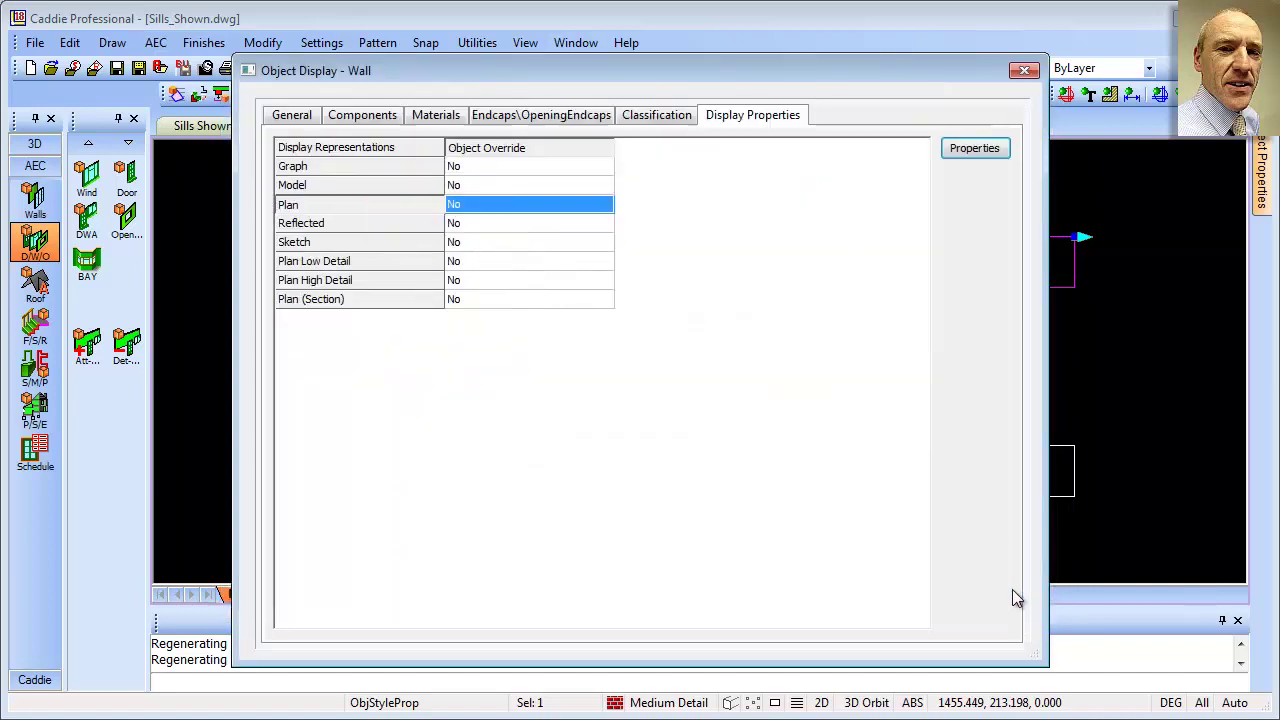
{"action": "left_click", "coordinate": [1023, 71]}
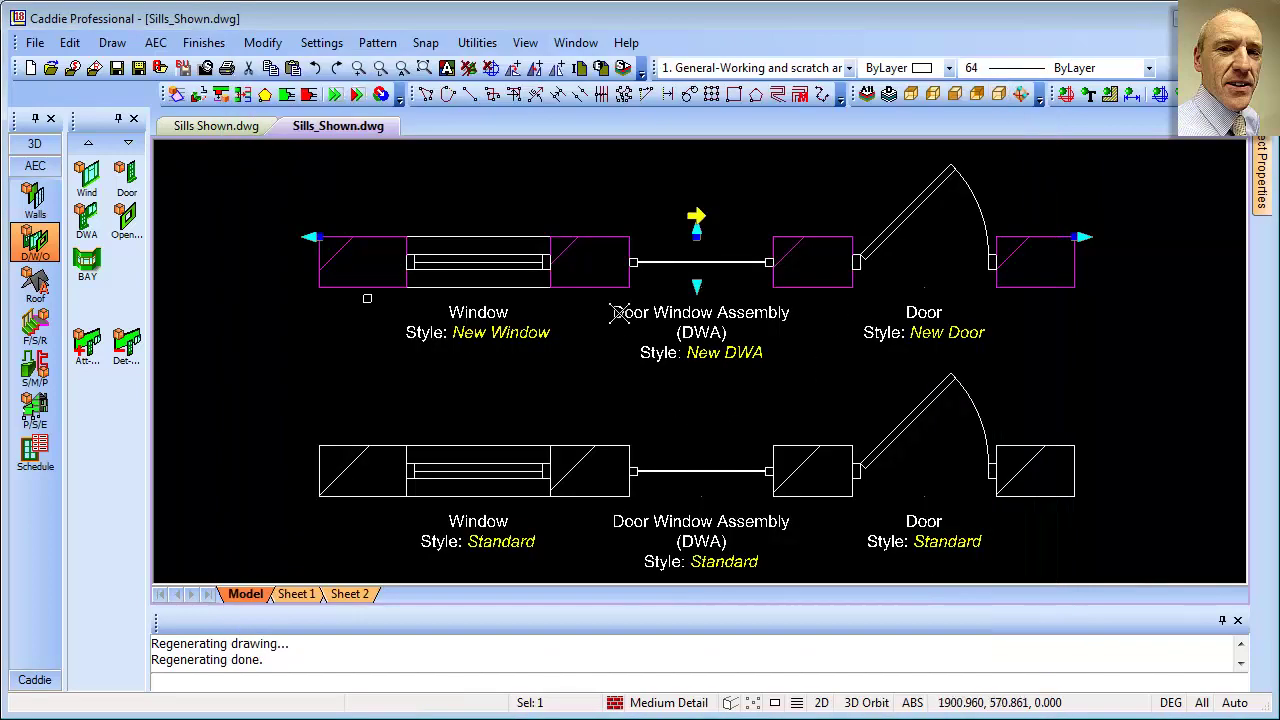
- Clear the selection and bring up the AEC menu
{"action": "key", "text": "Escape"}
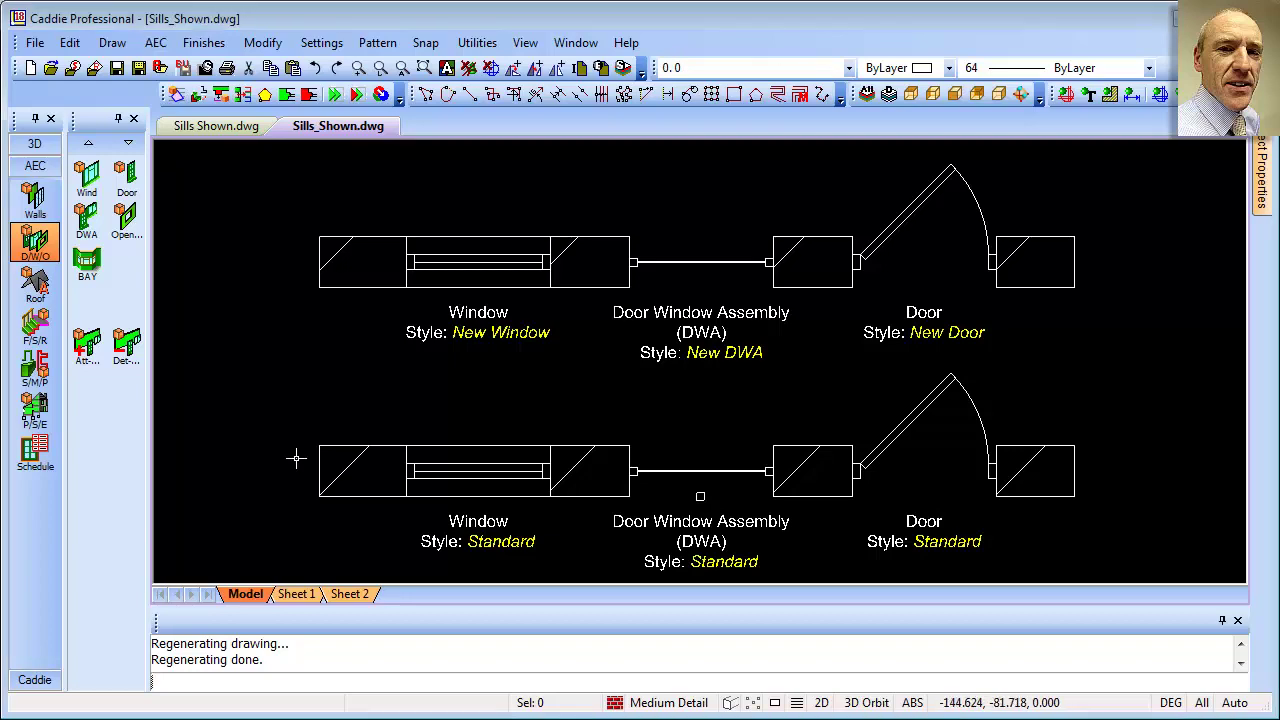
{"action": "left_click", "coordinate": [157, 43]}
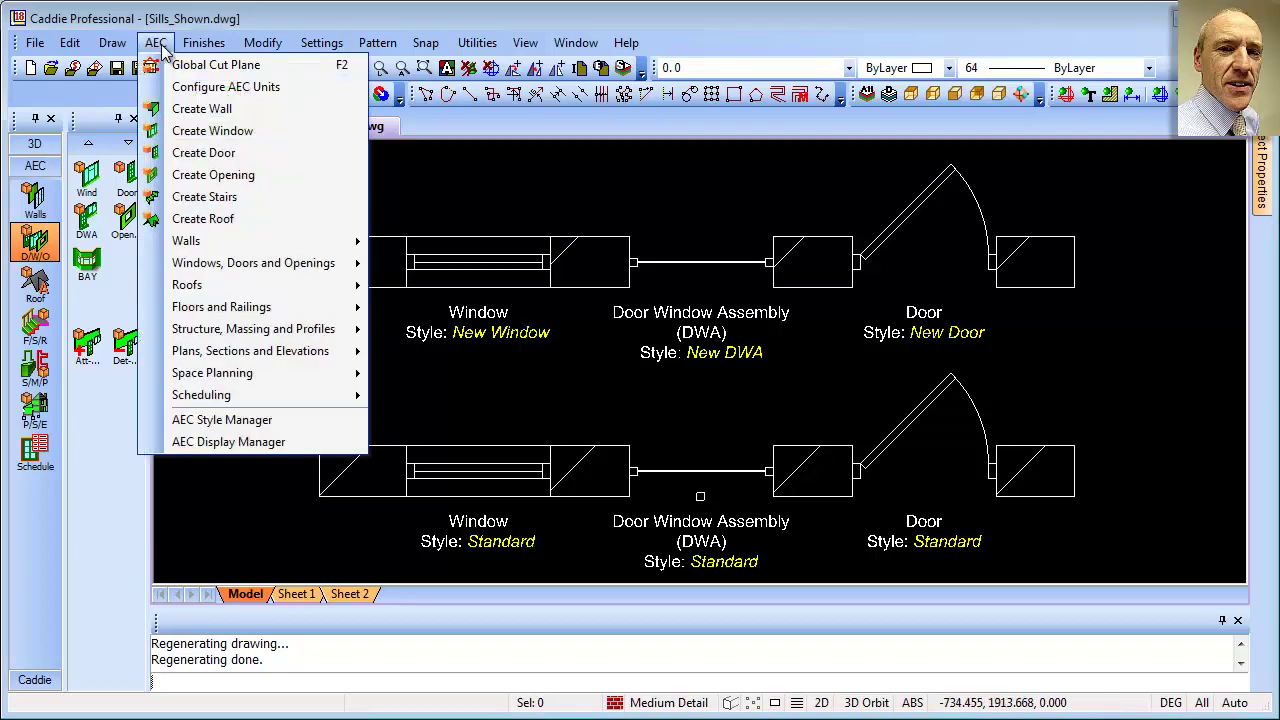
- In the Display Manager's Plan set, enable Door Threshold Plan and Door/Window Assembly Sill Plan
{"action": "left_click", "coordinate": [258, 446]}
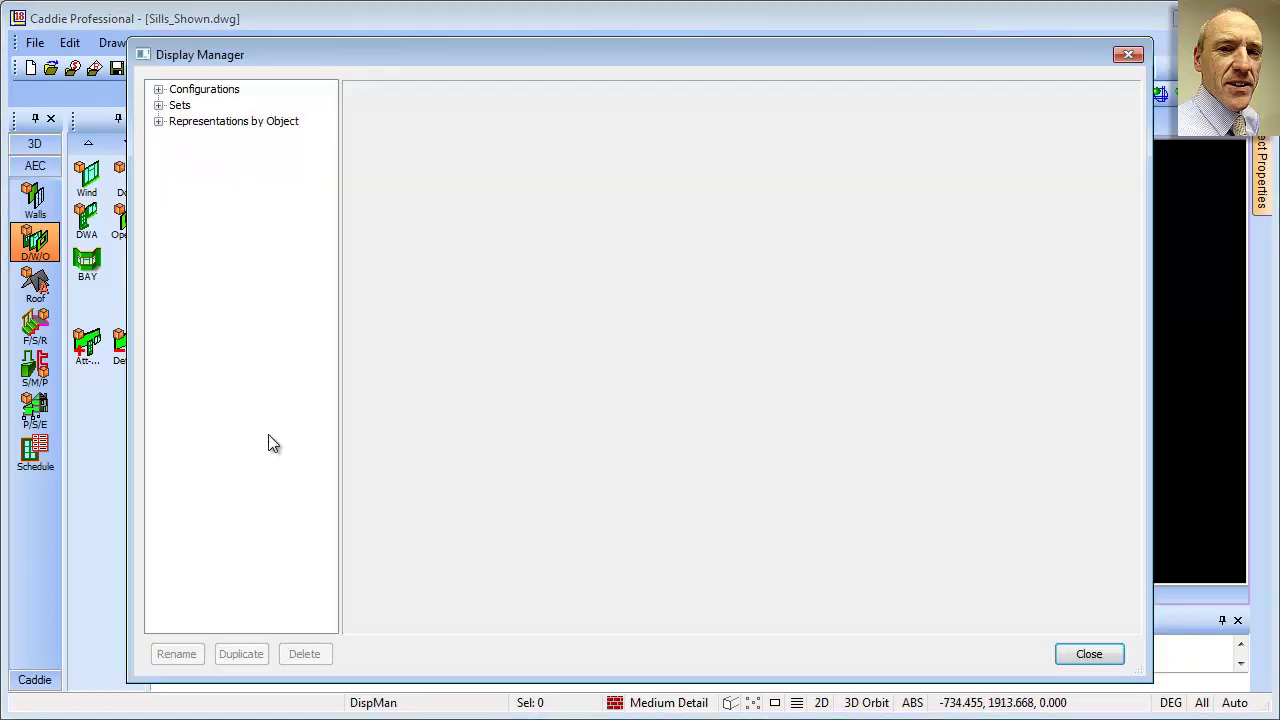
{"action": "left_click", "coordinate": [158, 105]}
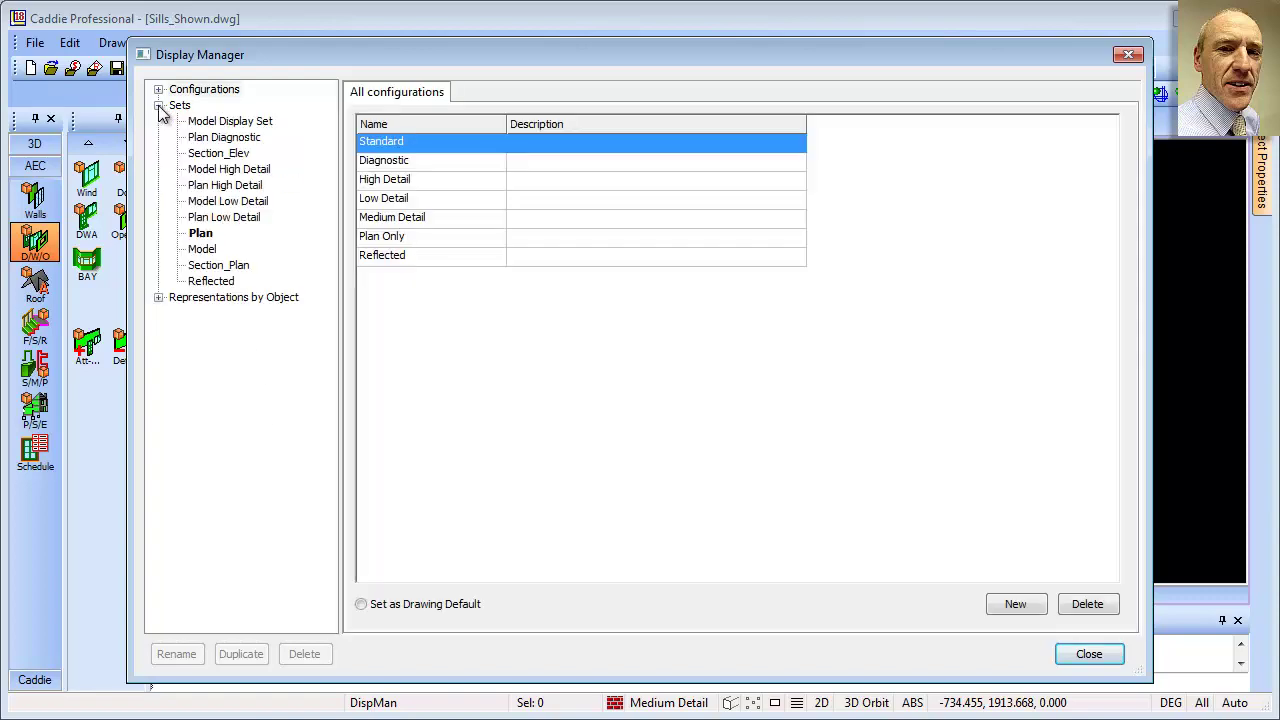
{"action": "left_click", "coordinate": [200, 233]}
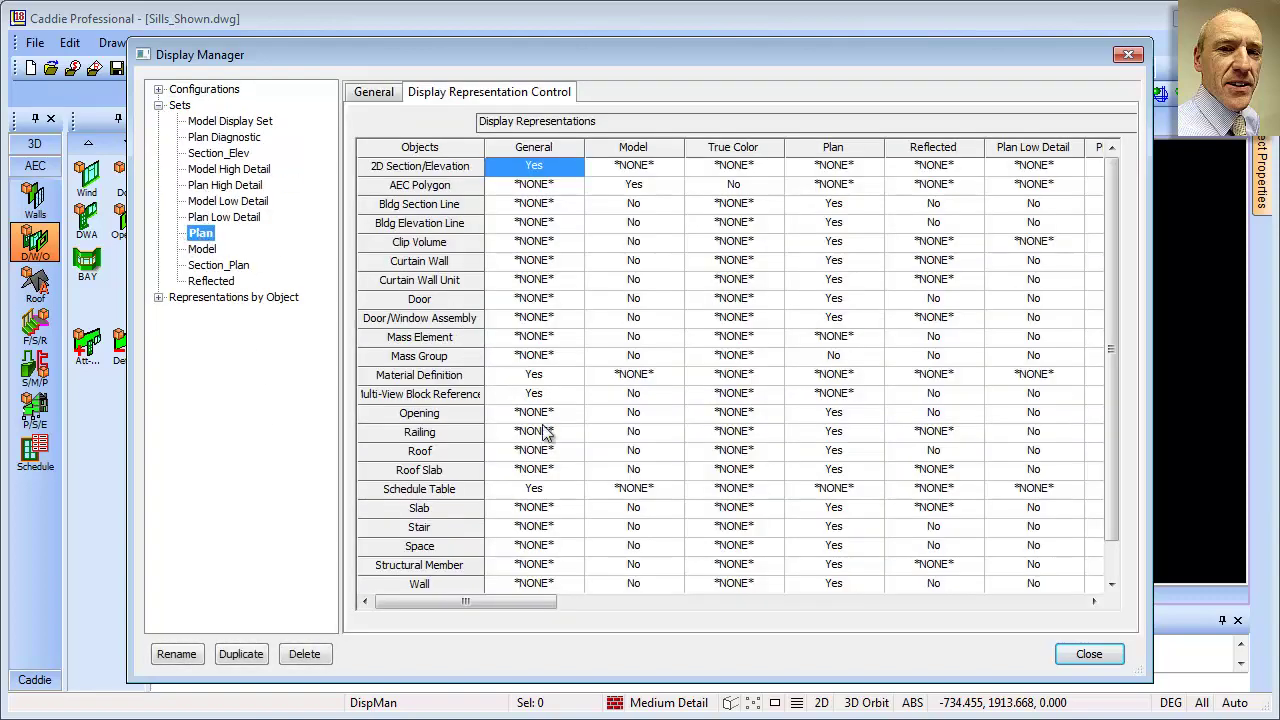
{"action": "left_click_drag", "start_coordinate": [525, 602], "coordinate": [708, 617]}
{"action": "left_click", "coordinate": [836, 300]}
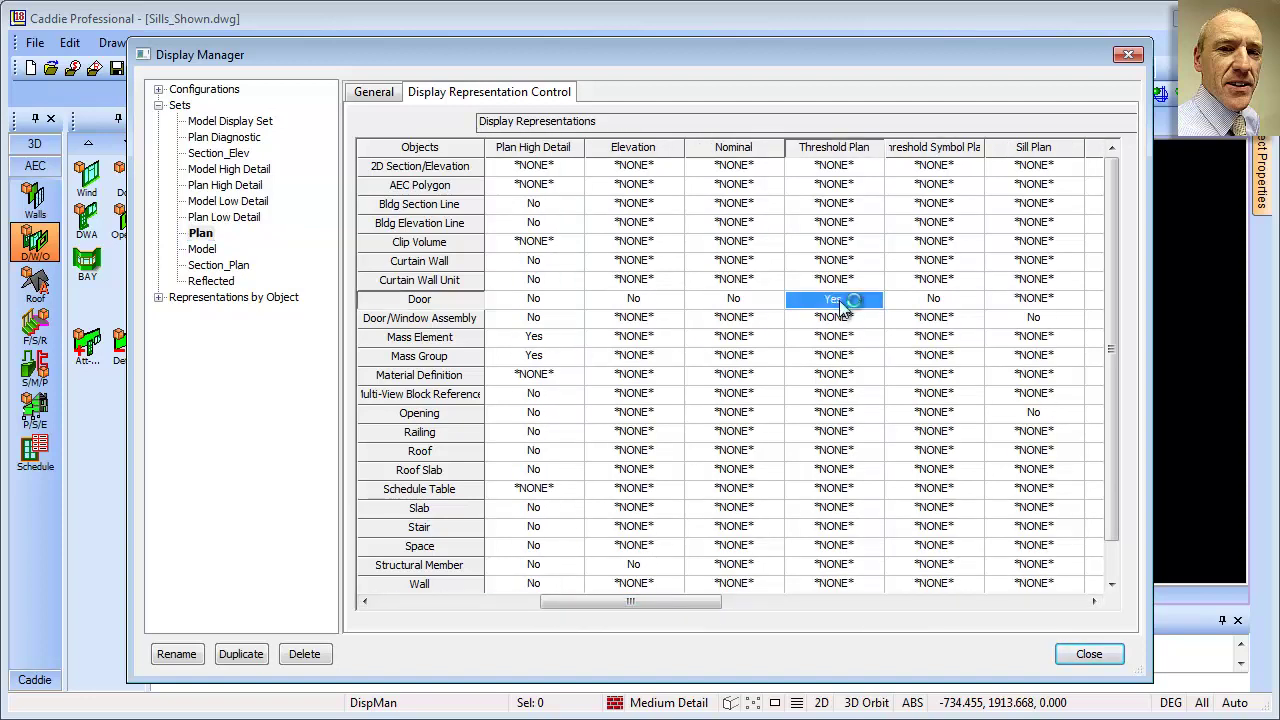
{"action": "left_click", "coordinate": [1040, 318]}
{"action": "left_click_drag", "start_coordinate": [1103, 334], "coordinate": [1120, 374]}
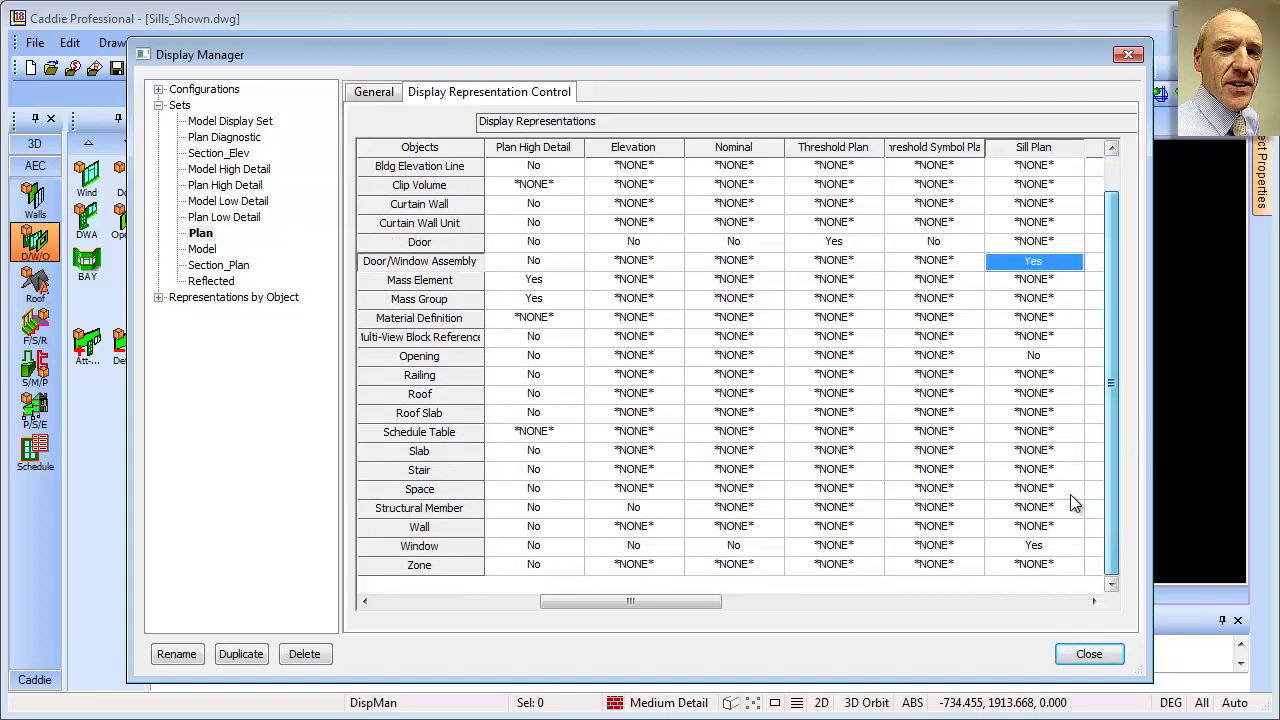
{"action": "left_click", "coordinate": [1087, 655]}
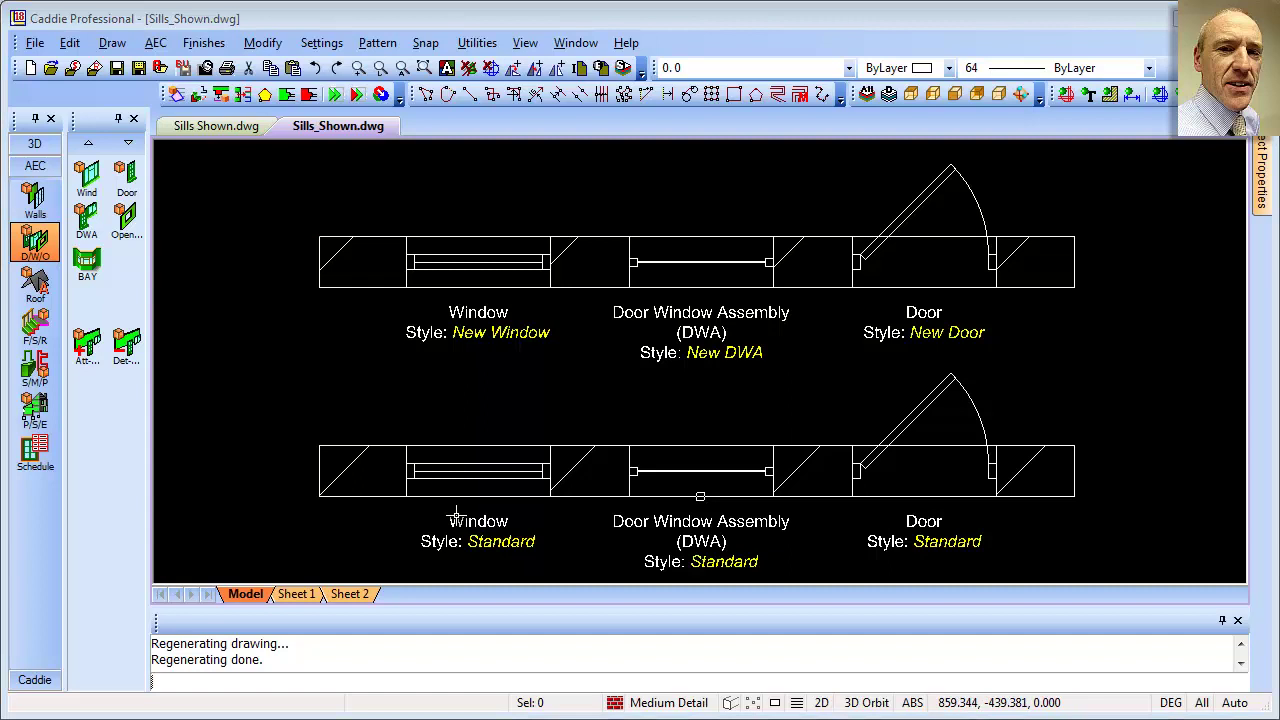
- Compare with the Sills Shown.dwg reference, then select the top-row window in Sills_Shown.dwg
{"action": "left_click", "coordinate": [232, 128]}
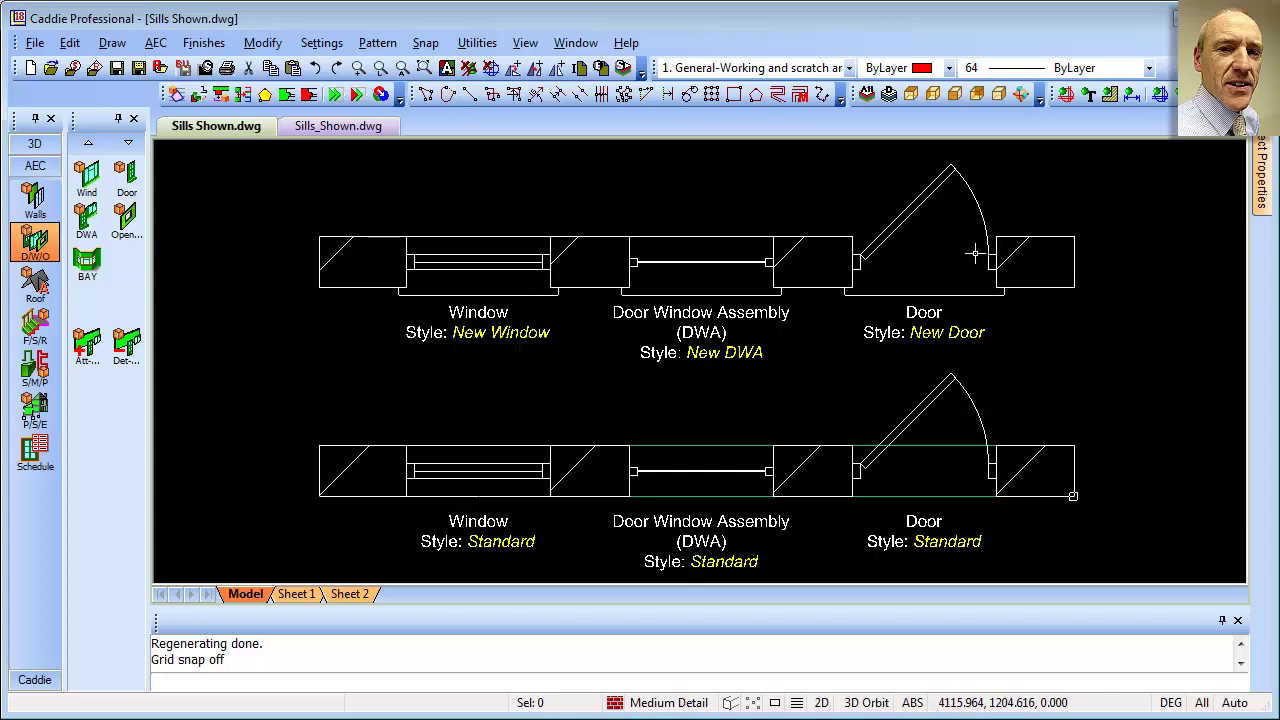
{"action": "left_click", "coordinate": [330, 130]}
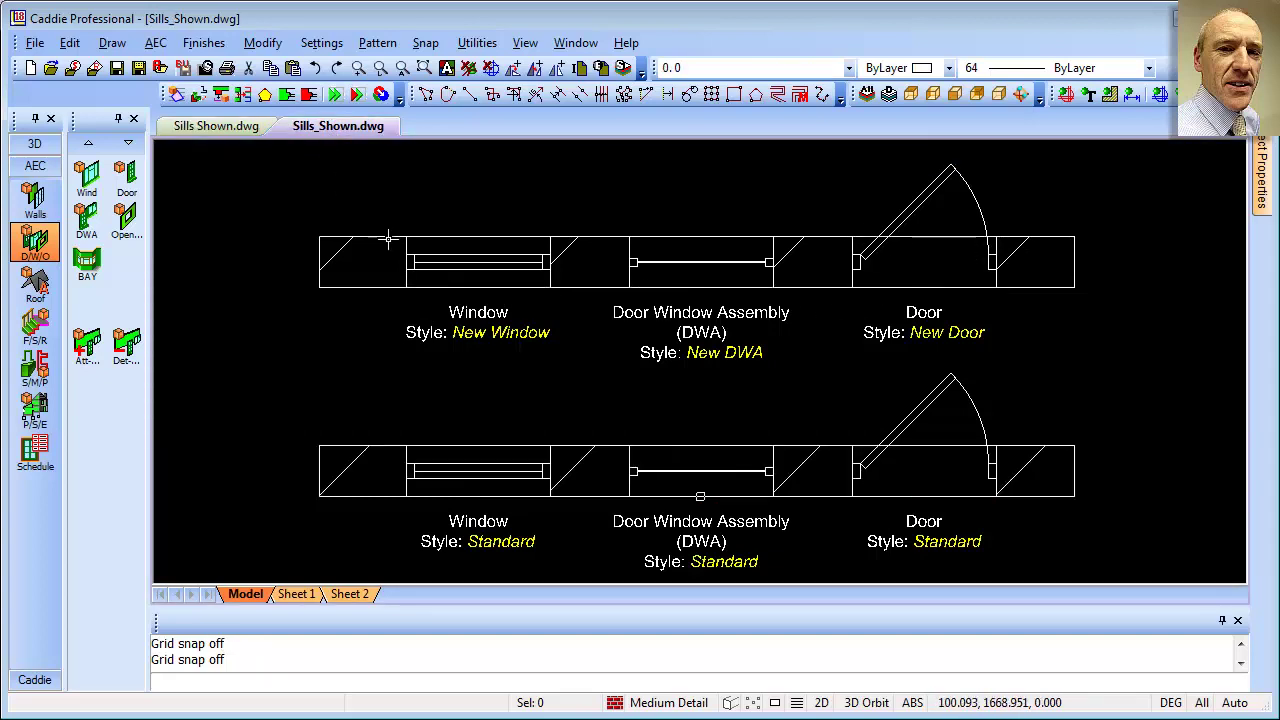
{"action": "left_click", "coordinate": [484, 263]}
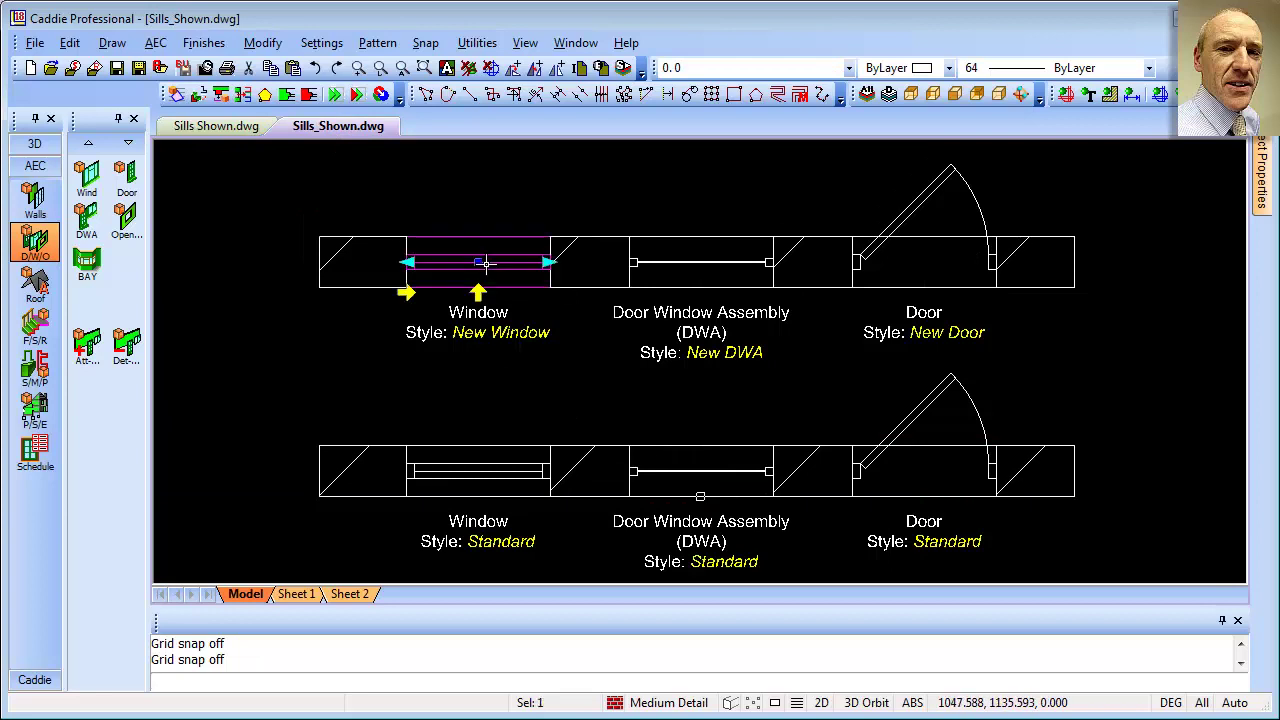
- Set the New Window style's Sill Plan display override to Yes and open its properties
{"action": "right_click", "coordinate": [484, 263]}
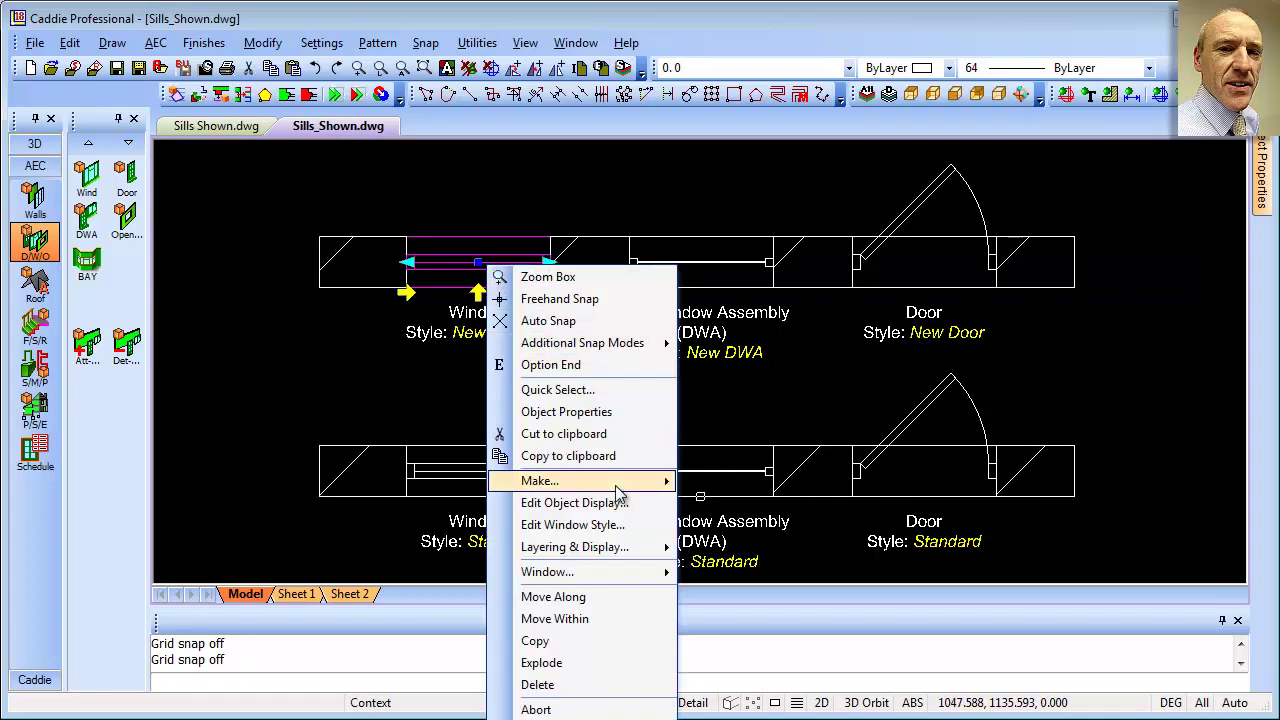
{"action": "left_click", "coordinate": [630, 525]}
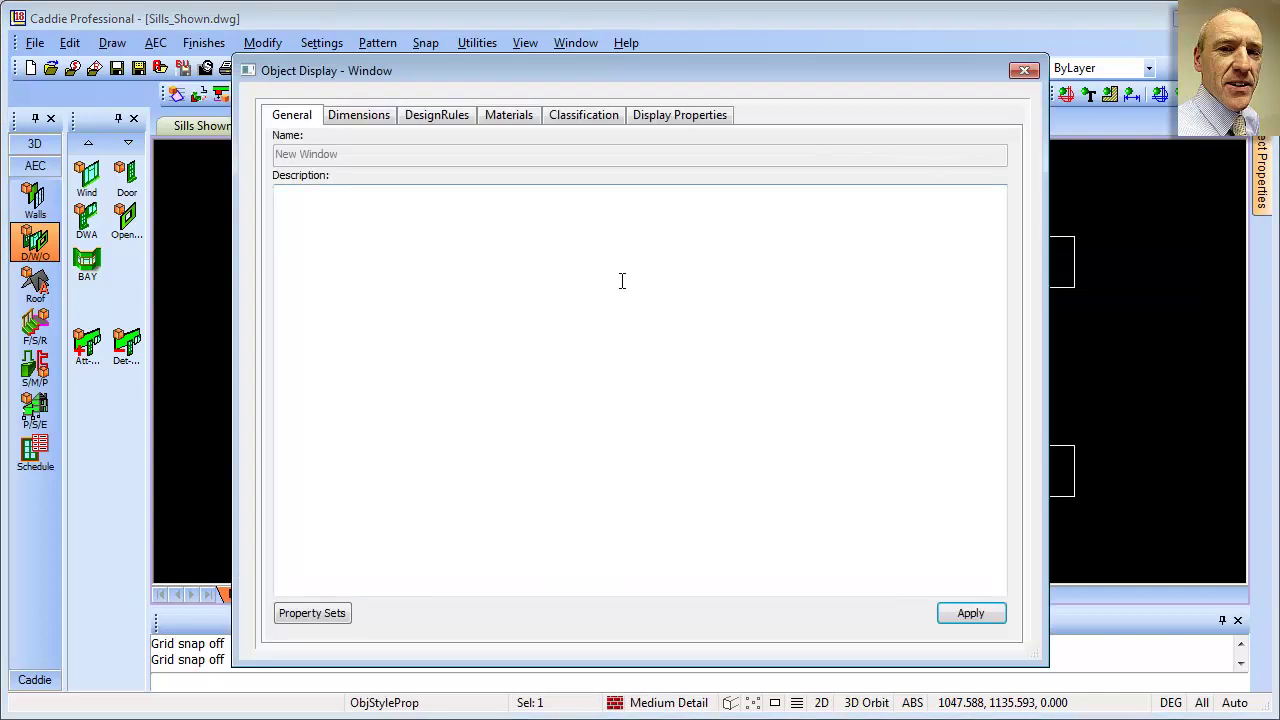
{"action": "left_click", "coordinate": [688, 116]}
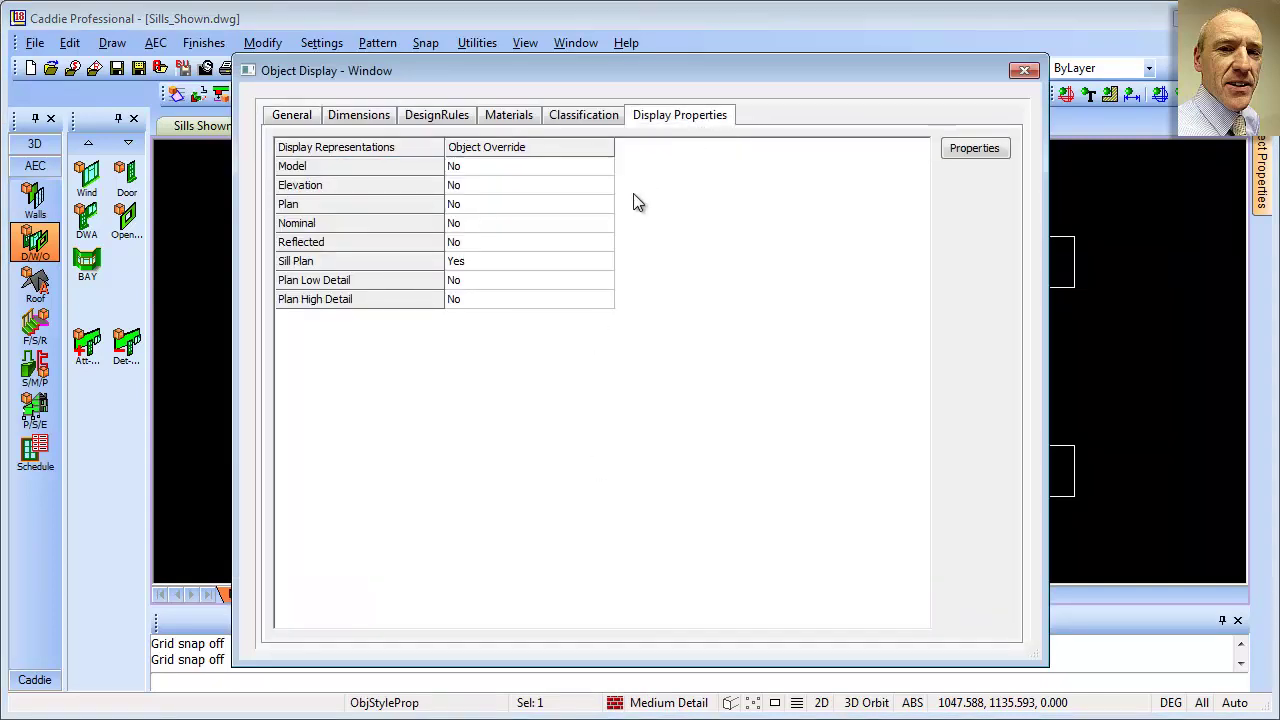
{"action": "left_click", "coordinate": [500, 262]}
{"action": "left_click", "coordinate": [503, 263]}
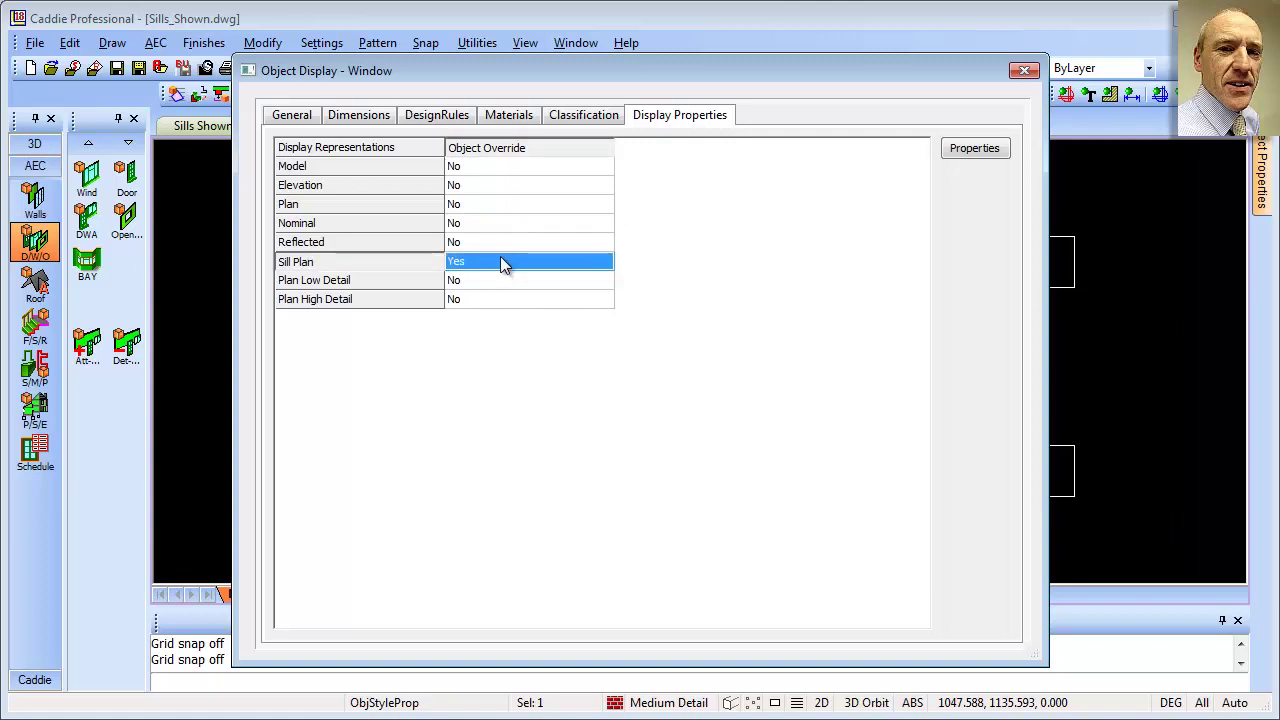
{"action": "left_click", "coordinate": [979, 150]}
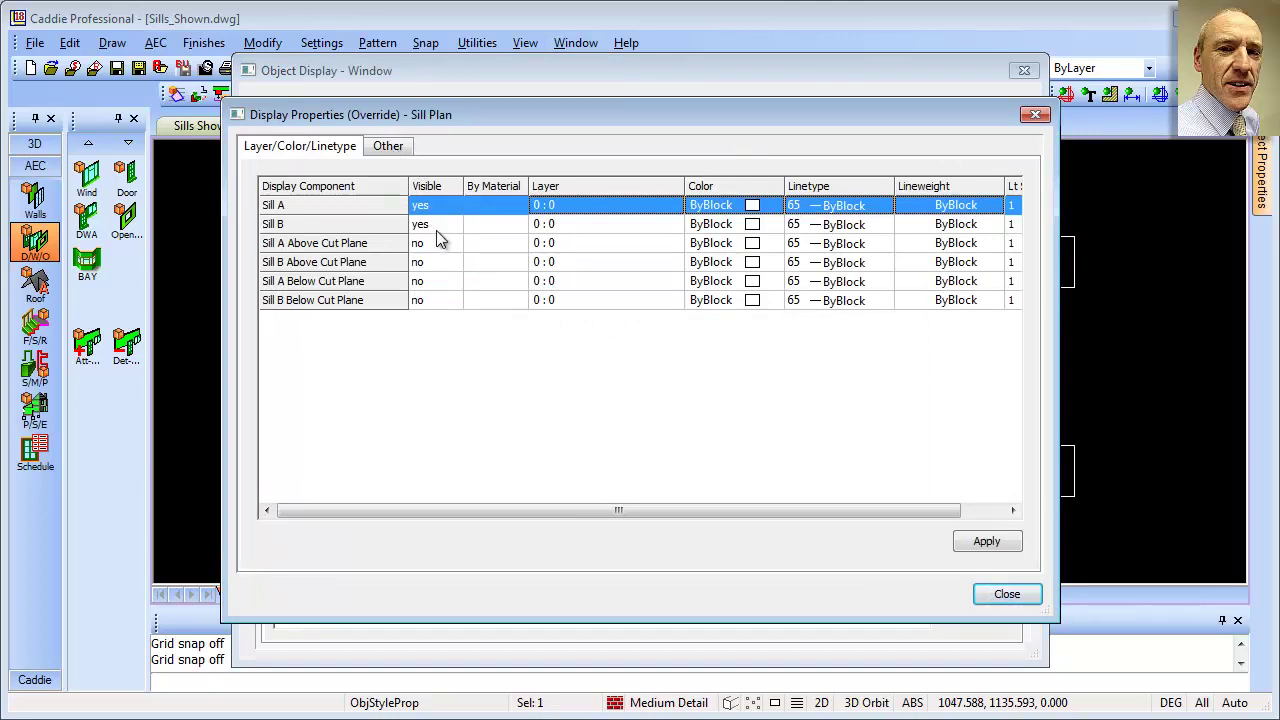
- Give the New Window sill override an A - Extension and B - Depth of 50, then close the style dialogs
{"action": "left_click", "coordinate": [392, 148]}
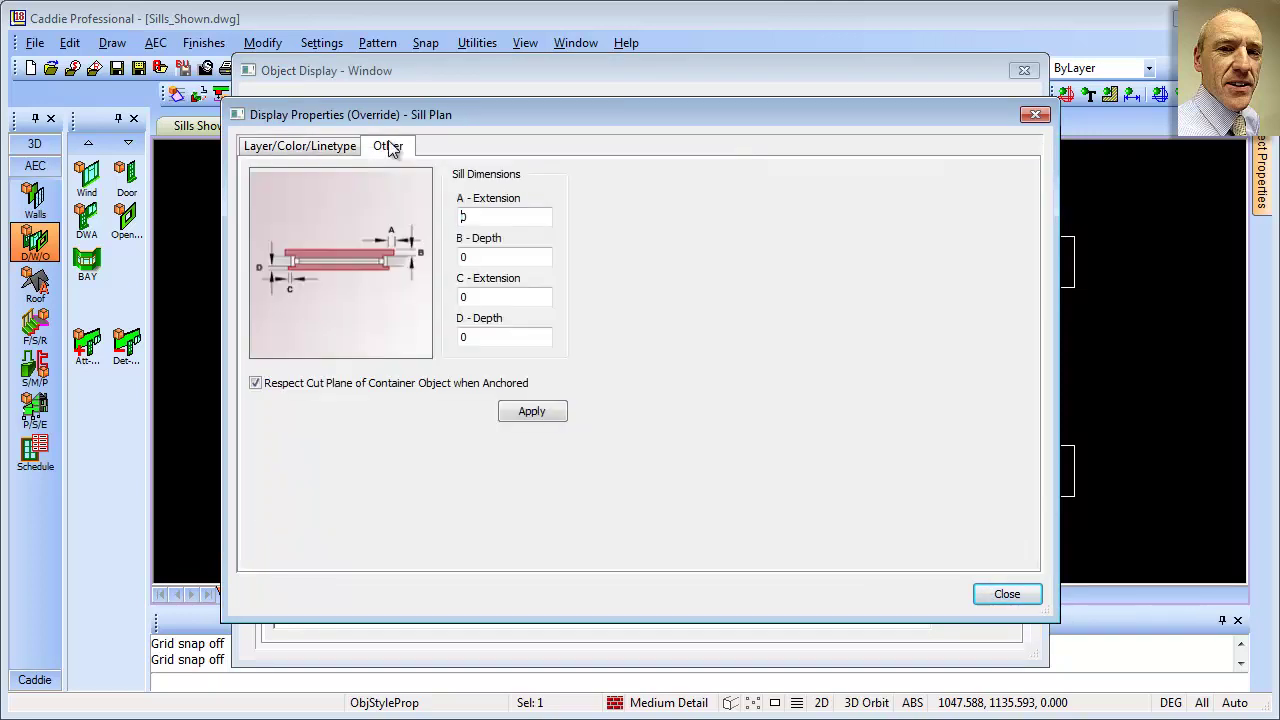
{"action": "key", "text": "Tab"}
{"action": "type", "text": "5"}
{"action": "key", "text": "Tab"}
{"action": "type", "text": "50"}
{"action": "left_click", "coordinate": [548, 418]}
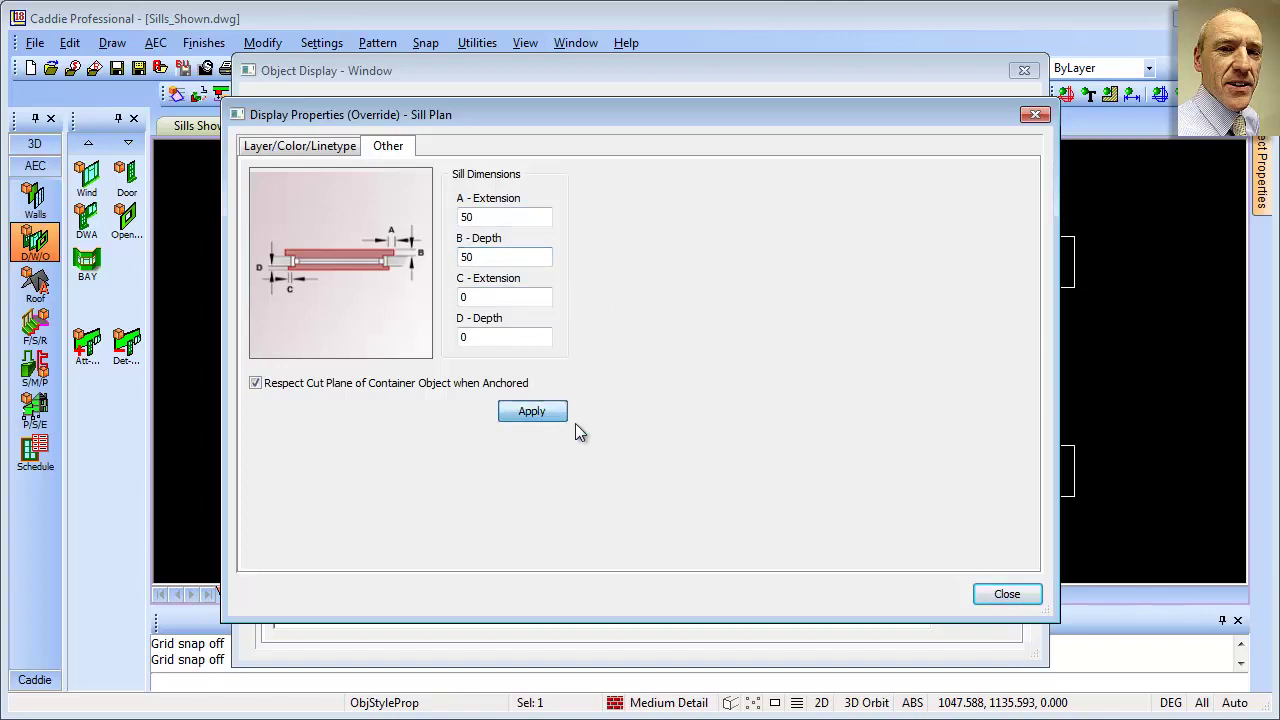
{"action": "left_click", "coordinate": [1007, 597]}
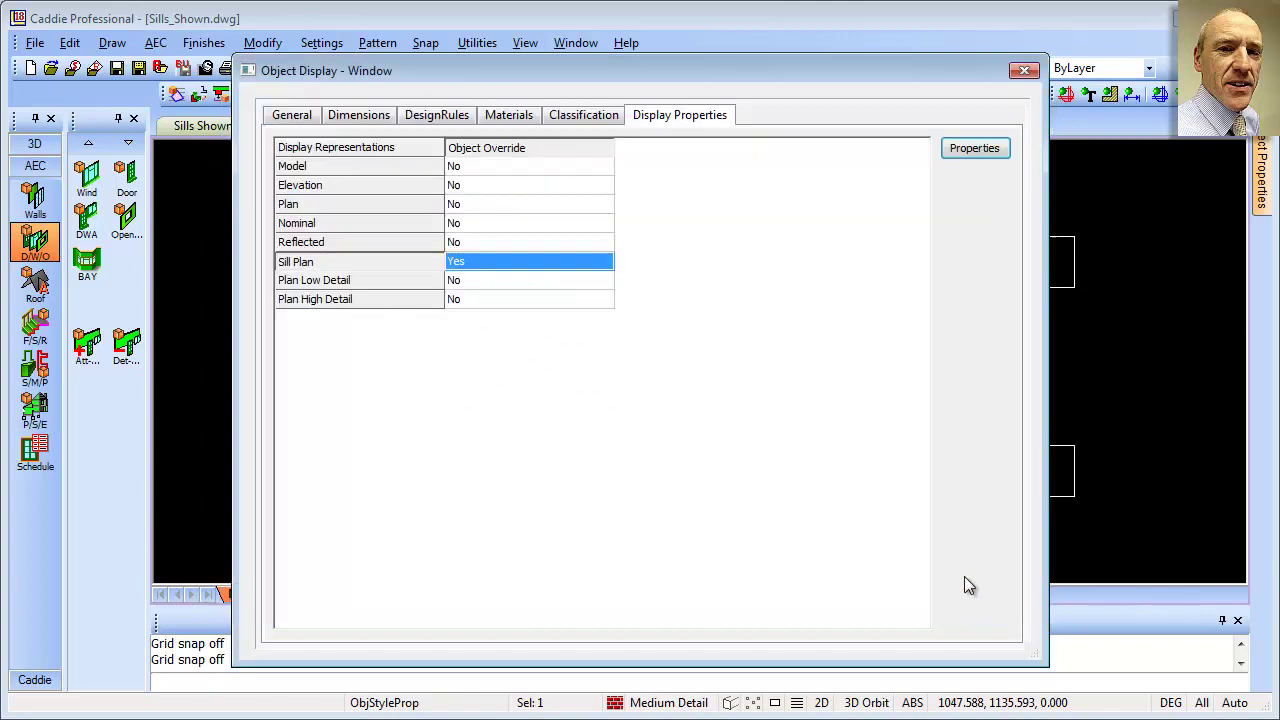
{"action": "left_click", "coordinate": [1023, 71]}
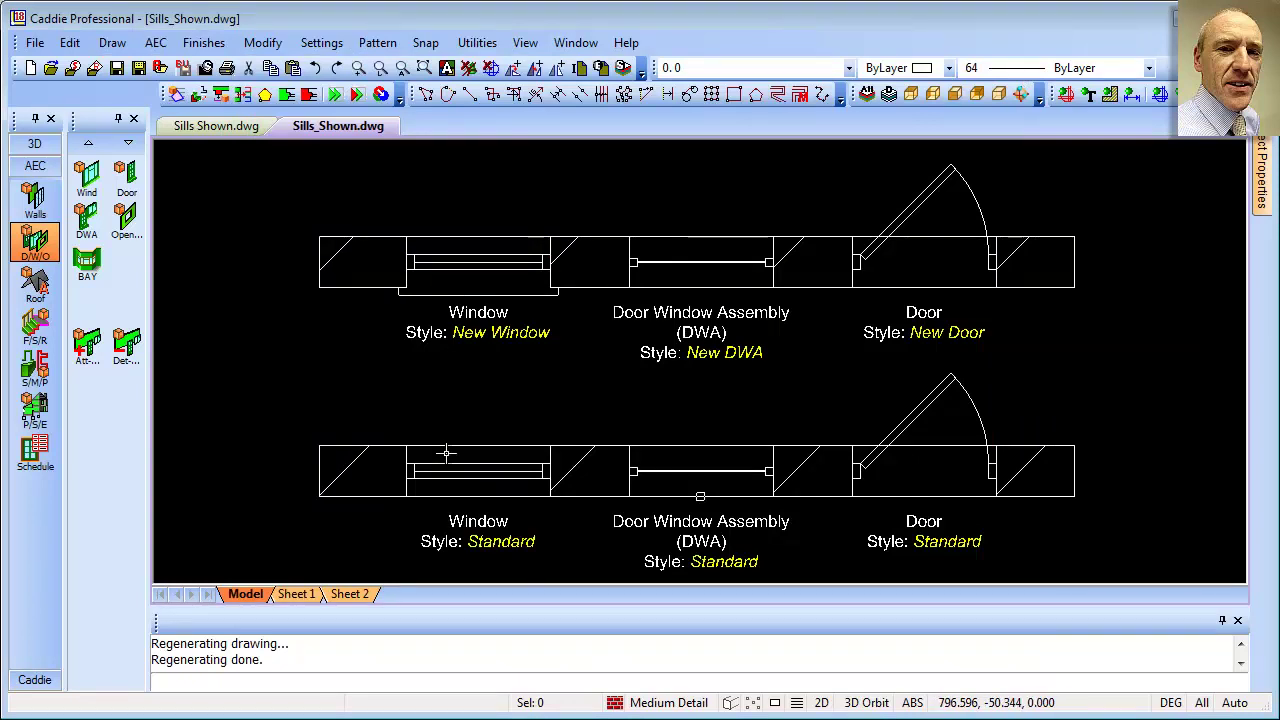
- Turn on a Sill Plan display override for the upper door/window assembly's style and open its properties
{"action": "right_click", "coordinate": [724, 269]}
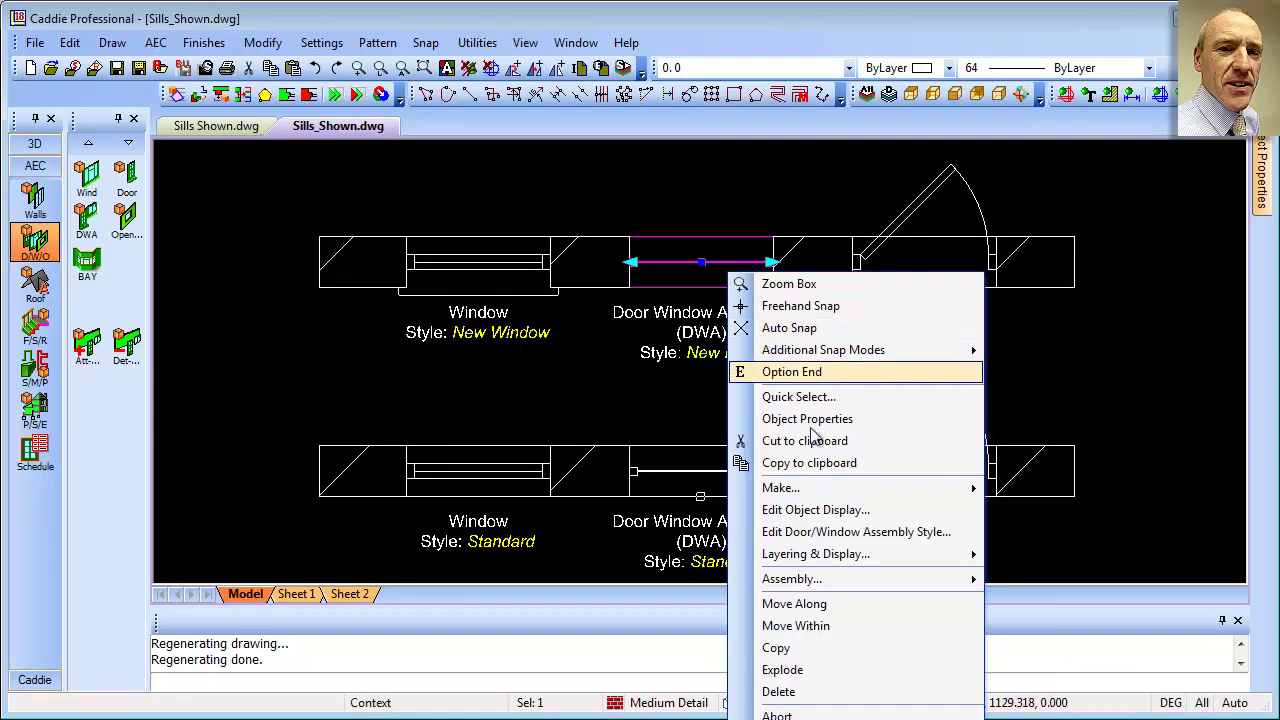
{"action": "left_click", "coordinate": [877, 541]}
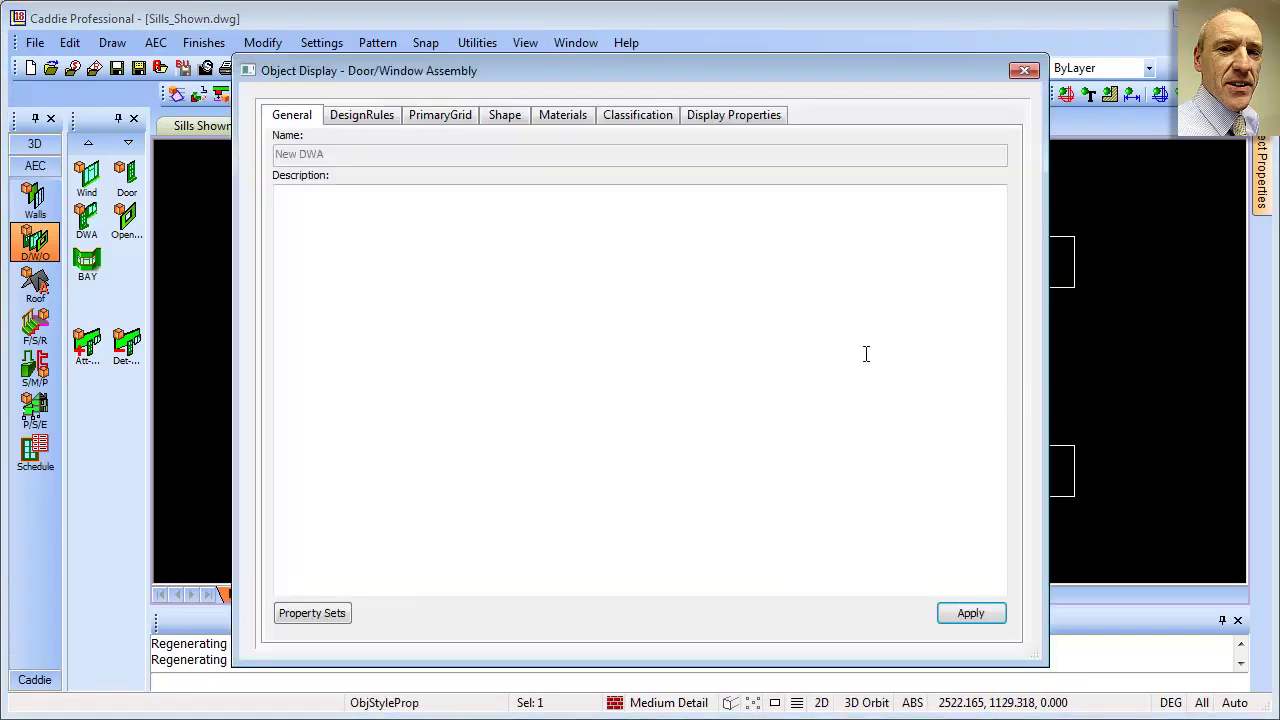
{"action": "left_click", "coordinate": [745, 117]}
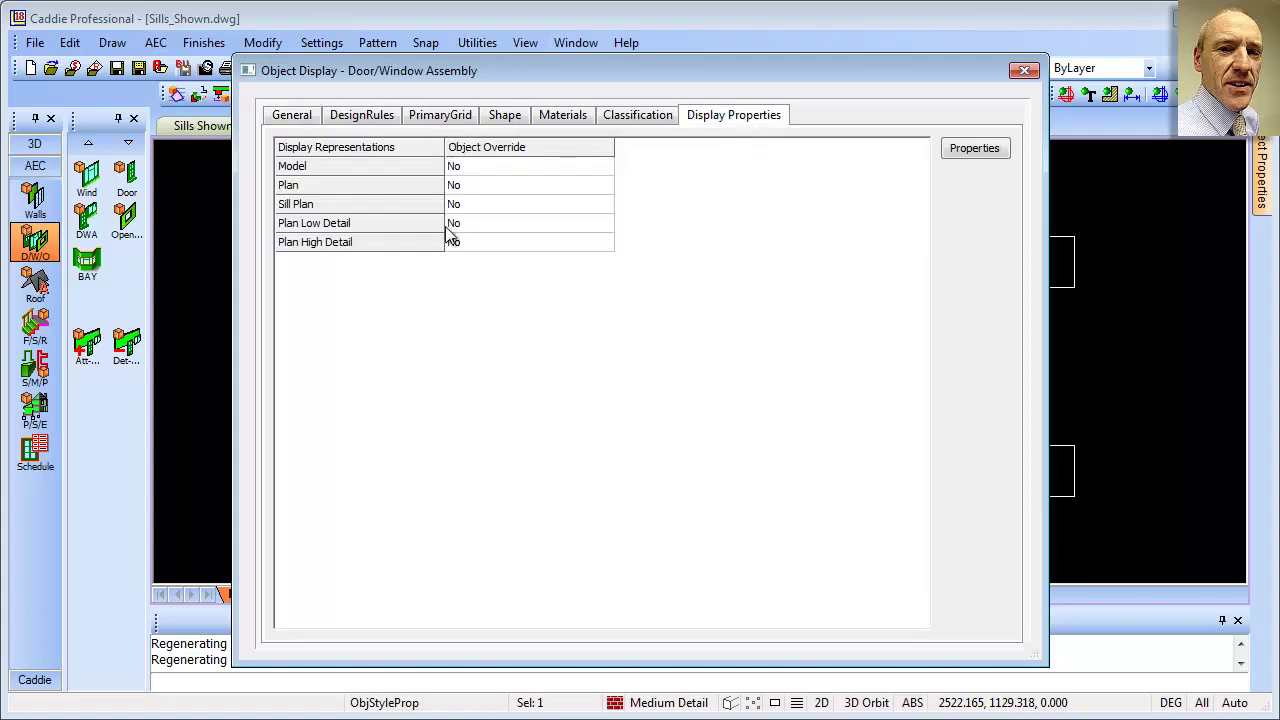
{"action": "left_click", "coordinate": [492, 205]}
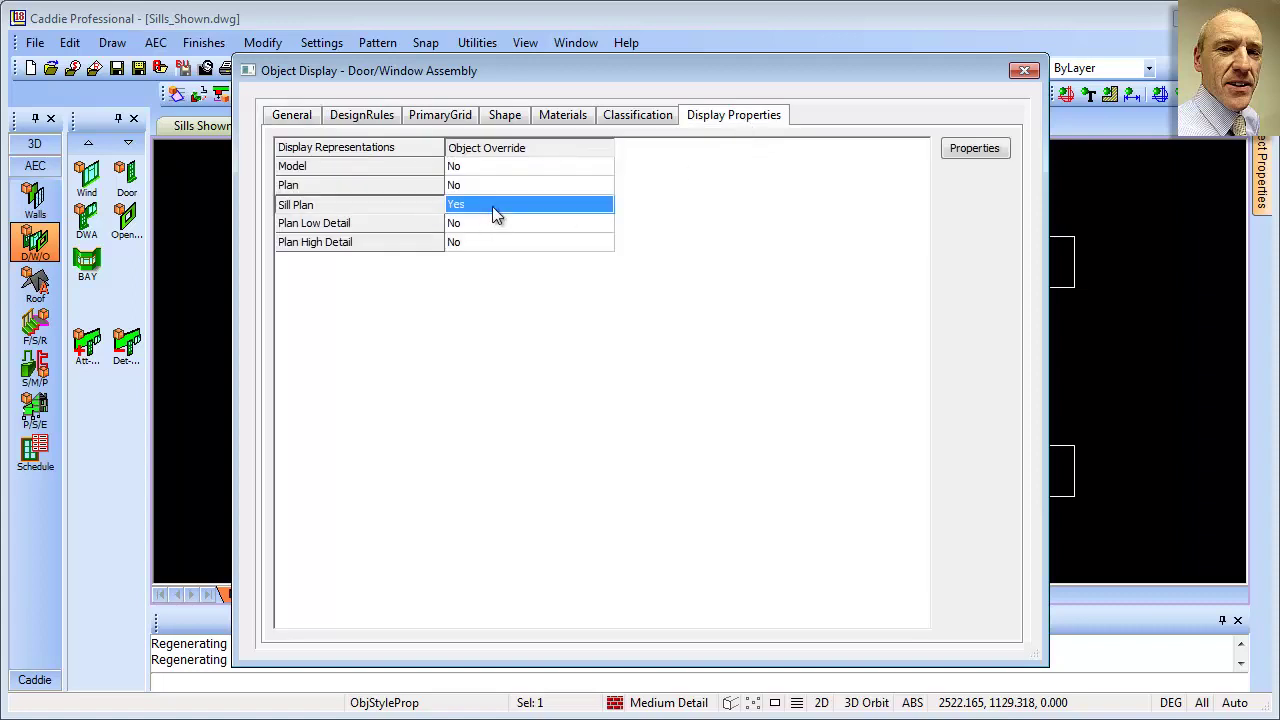
{"action": "left_click", "coordinate": [972, 152]}
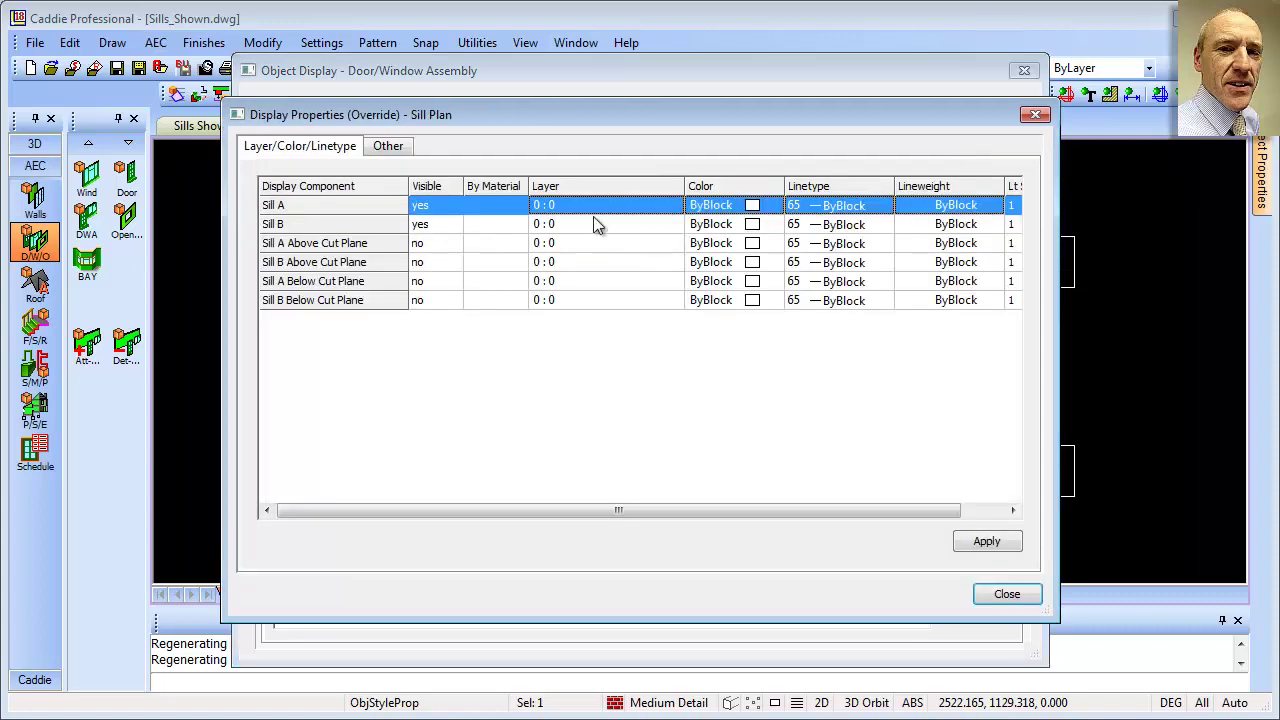
- Set the assembly sill's A - Extension and B - Depth to 50, then close back to the drawing
{"action": "left_click", "coordinate": [388, 147]}
{"action": "double_click", "coordinate": [488, 217]}
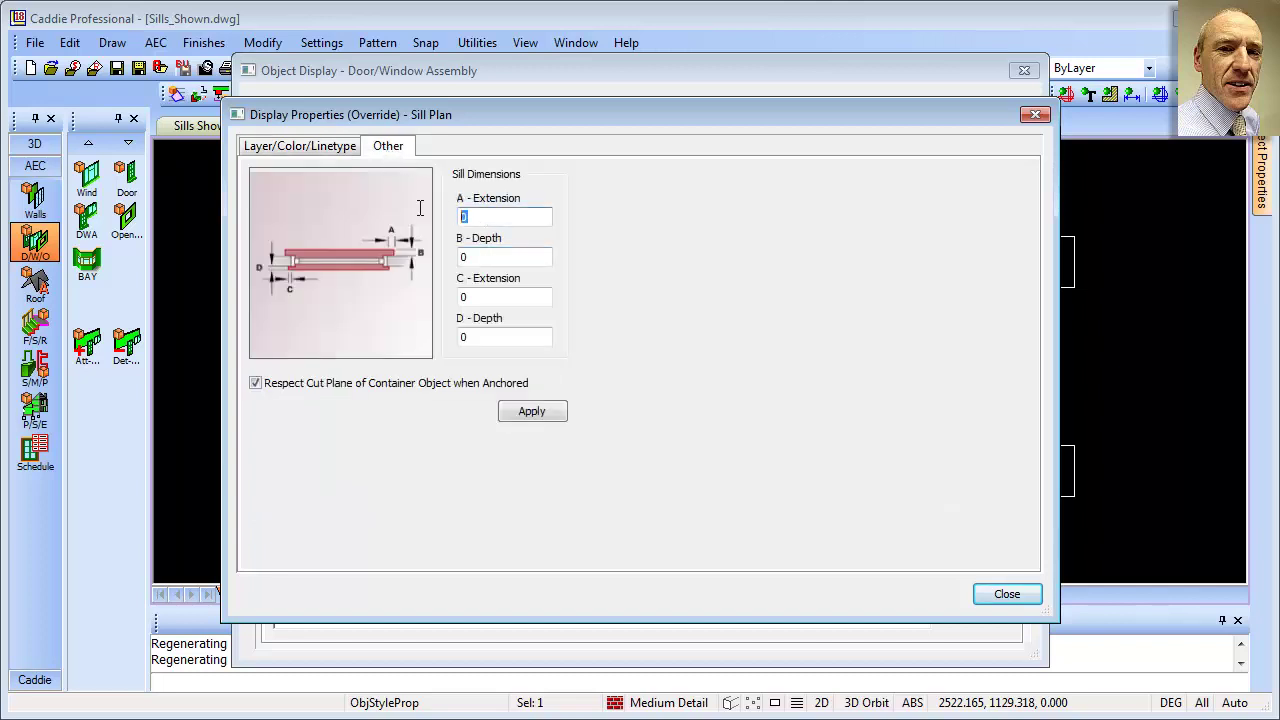
{"action": "type", "text": "50"}
{"action": "key", "text": "Tab"}
{"action": "left_click", "coordinate": [532, 412]}
{"action": "left_click", "coordinate": [1005, 594]}
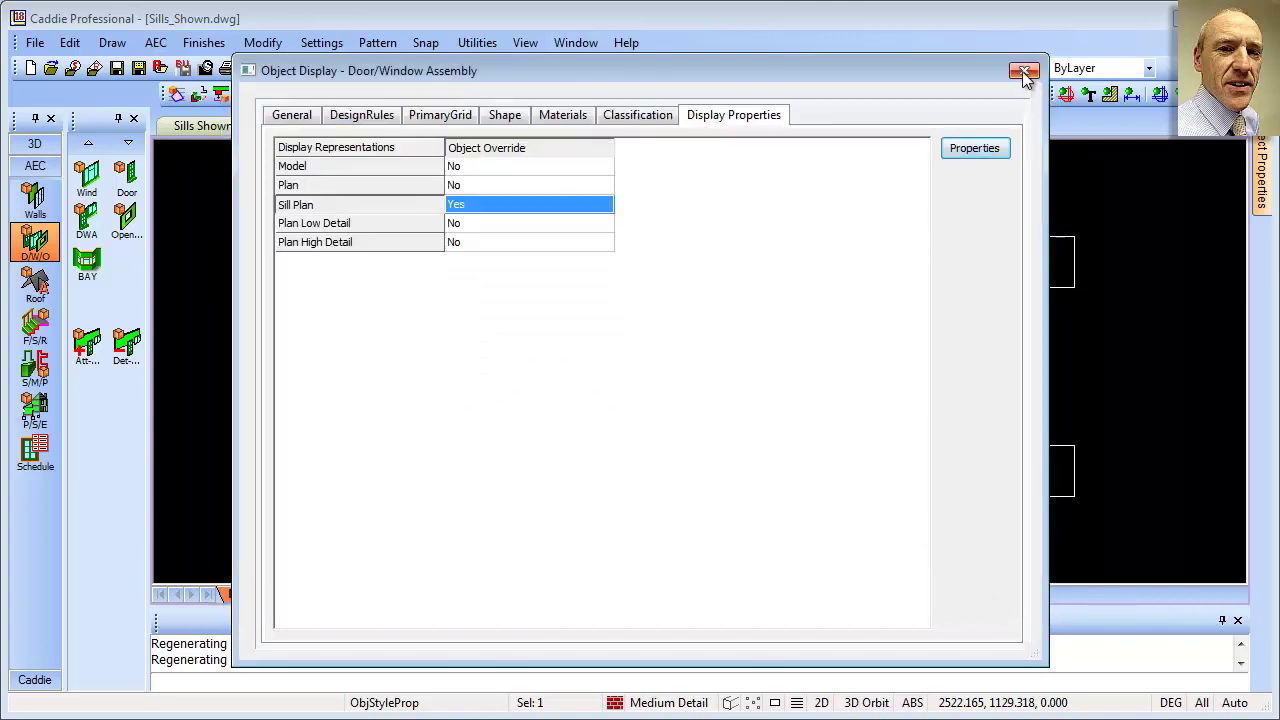
{"action": "left_click", "coordinate": [1024, 70]}
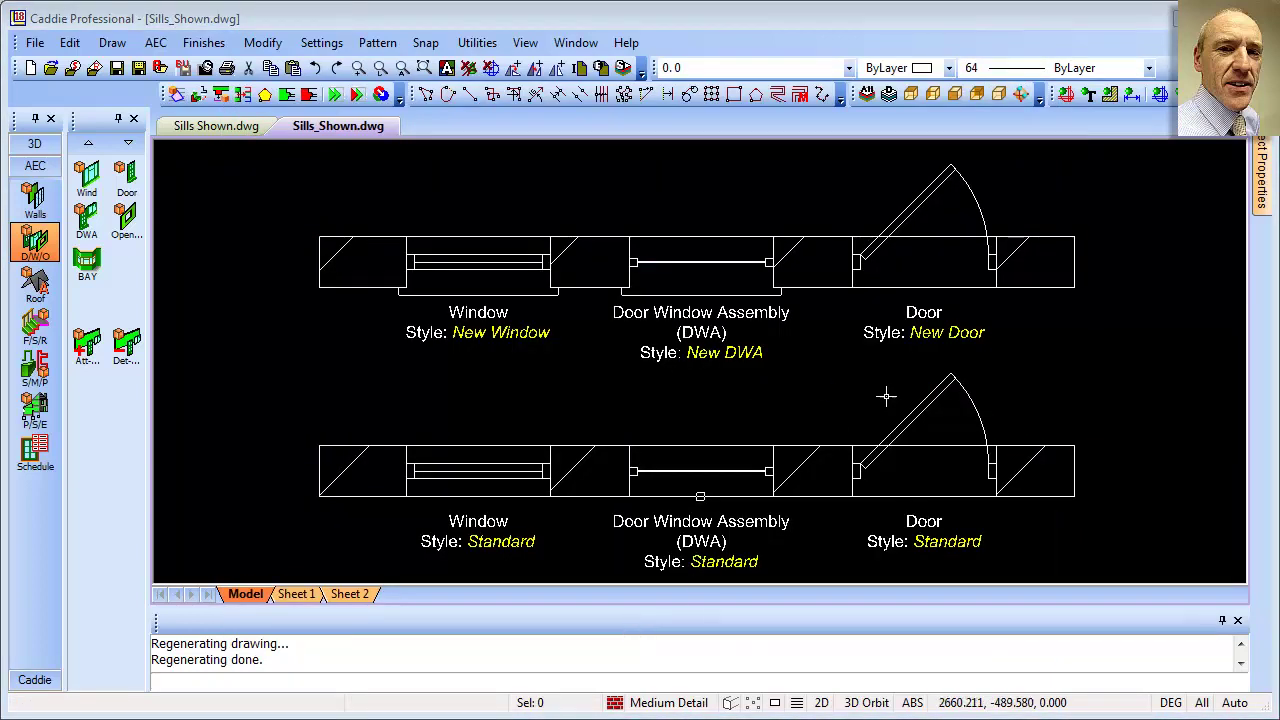
- Open the Threshold Plan override properties of the upper door's style
{"action": "left_click", "coordinate": [930, 192]}
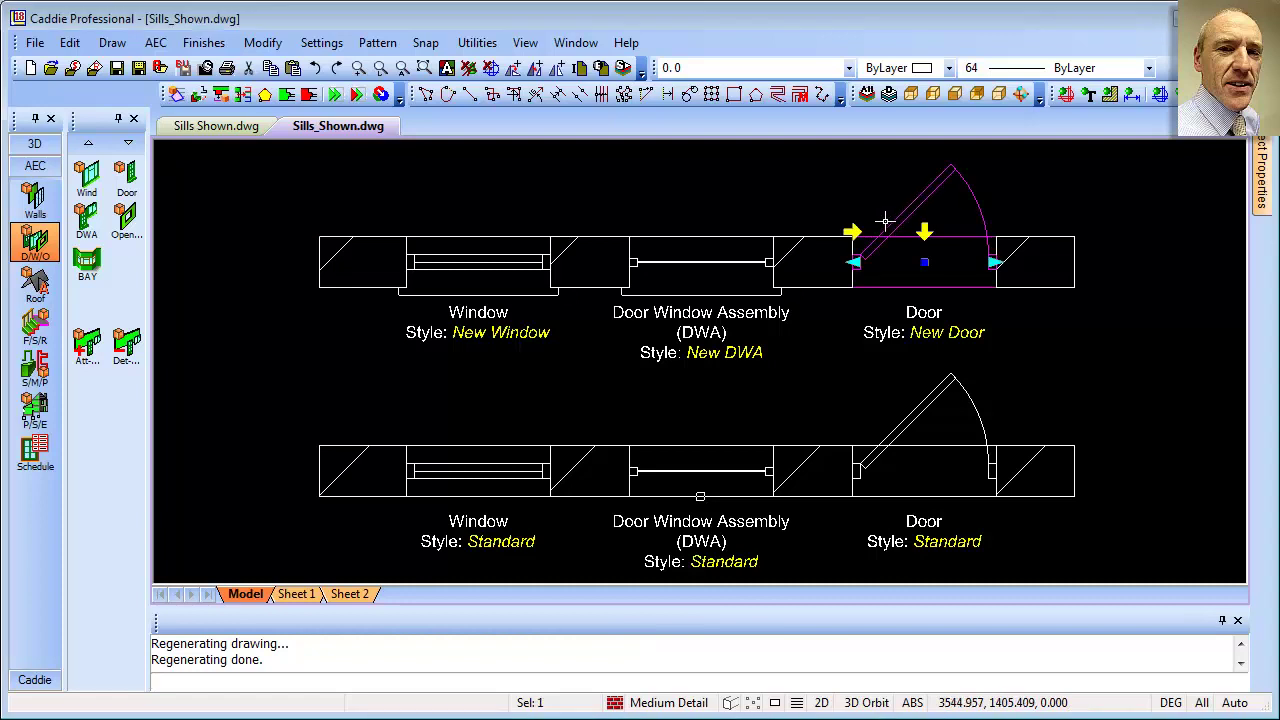
{"action": "right_click", "coordinate": [884, 221]}
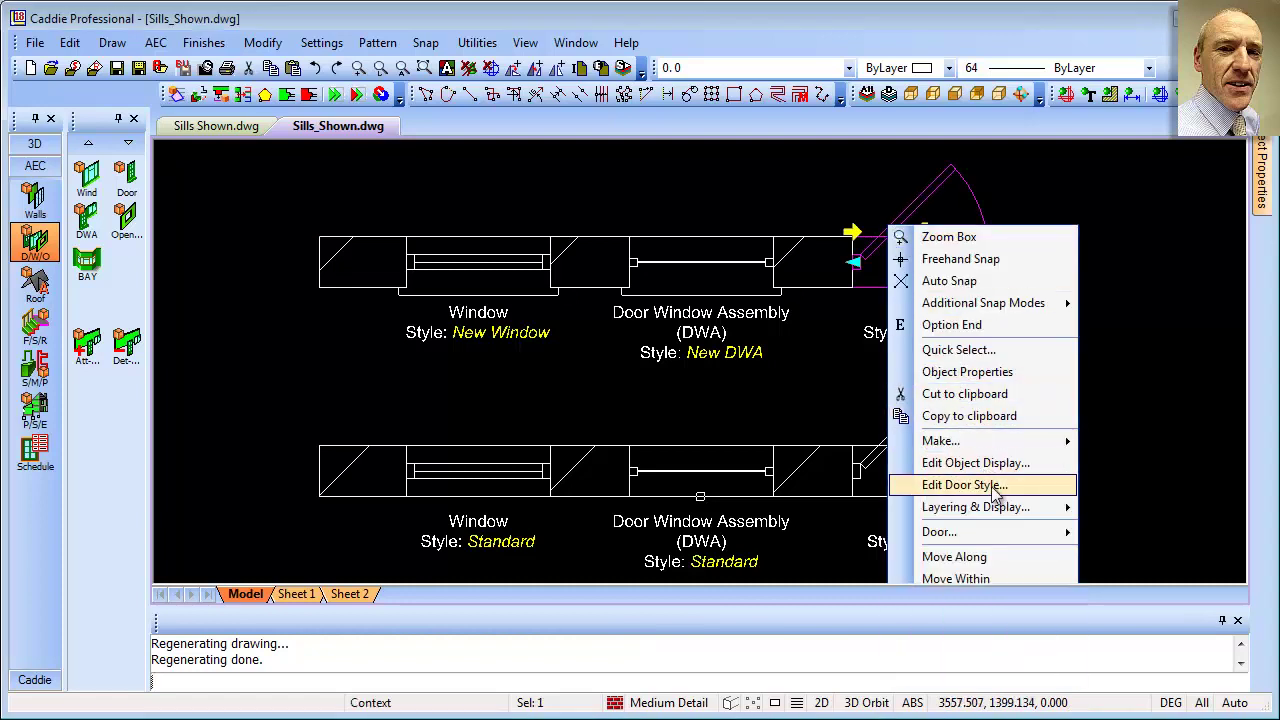
{"action": "left_click", "coordinate": [995, 485]}
{"action": "left_click", "coordinate": [682, 118]}
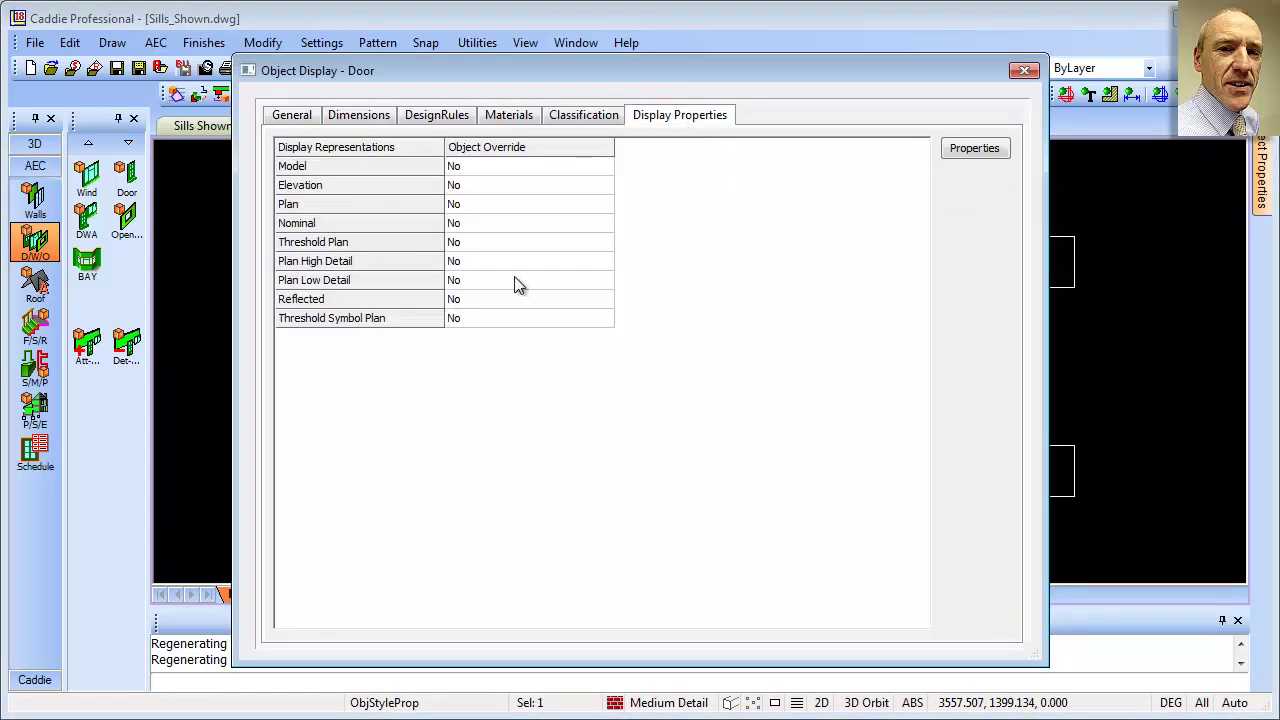
{"action": "left_click", "coordinate": [518, 244]}
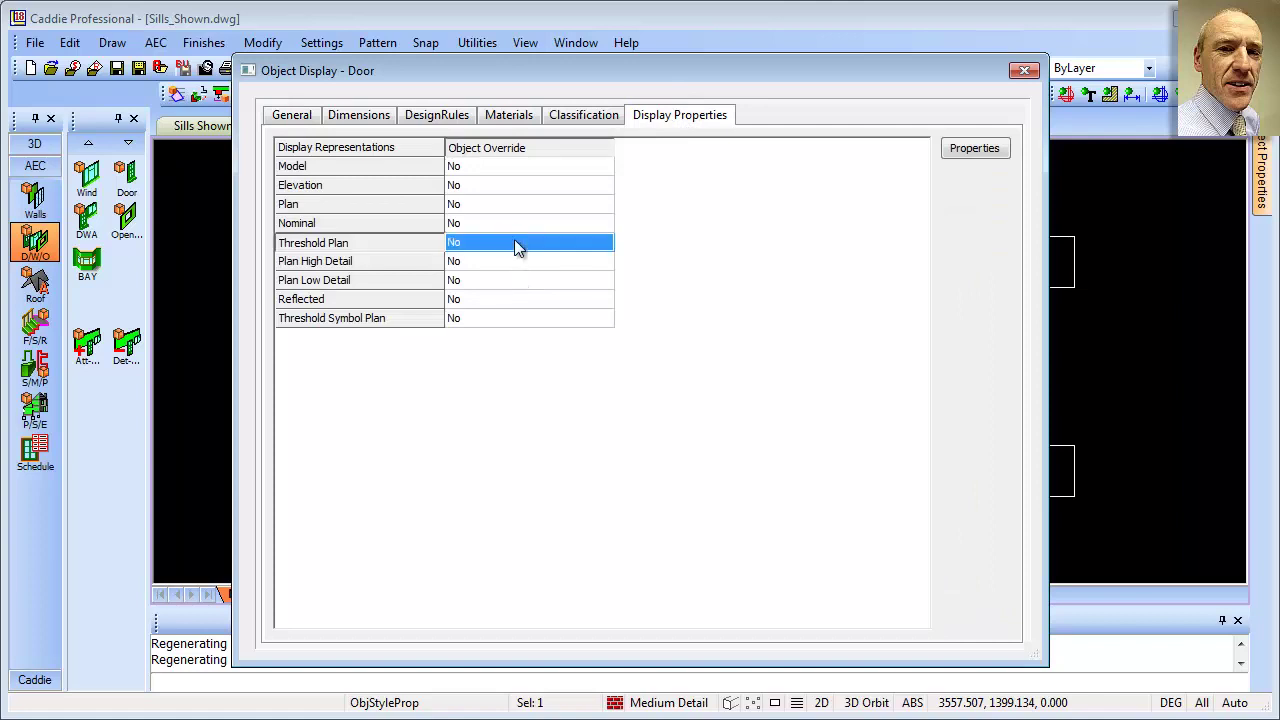
{"action": "left_click", "coordinate": [967, 150]}
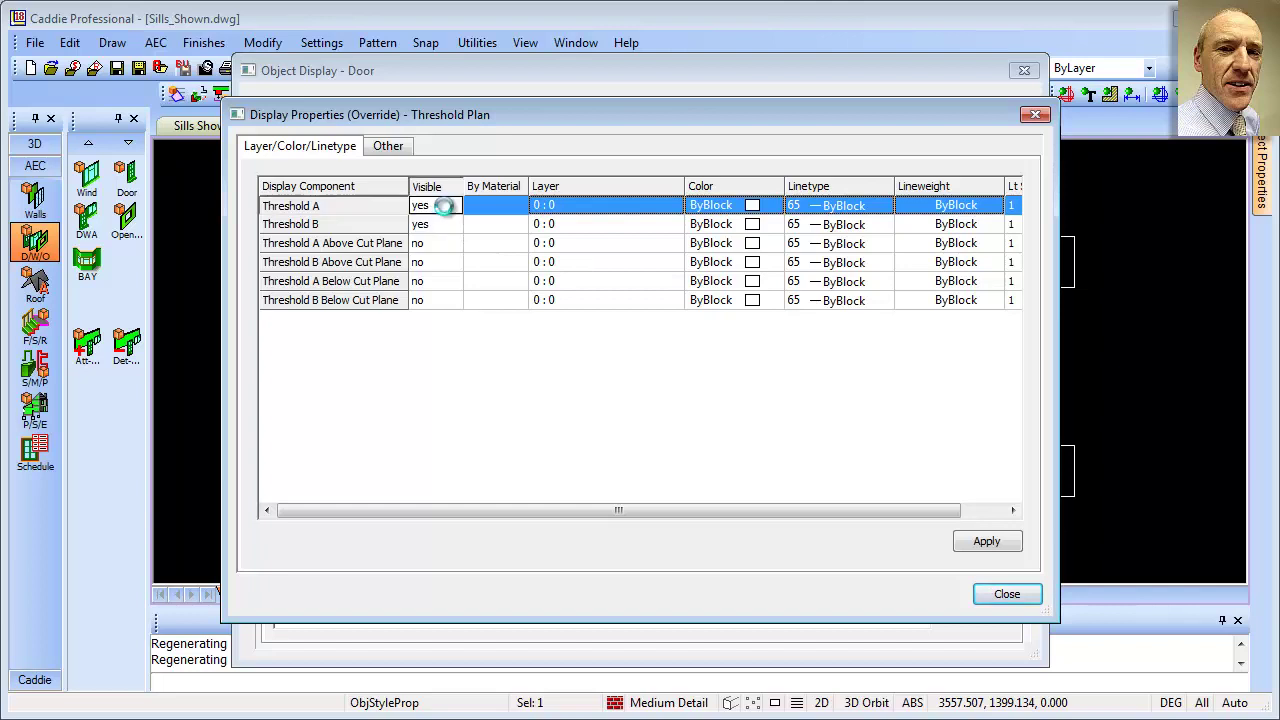
- Hide Threshold A by setting its visibility to No
{"action": "left_click", "coordinate": [444, 206]}
{"action": "left_click", "coordinate": [454, 207]}
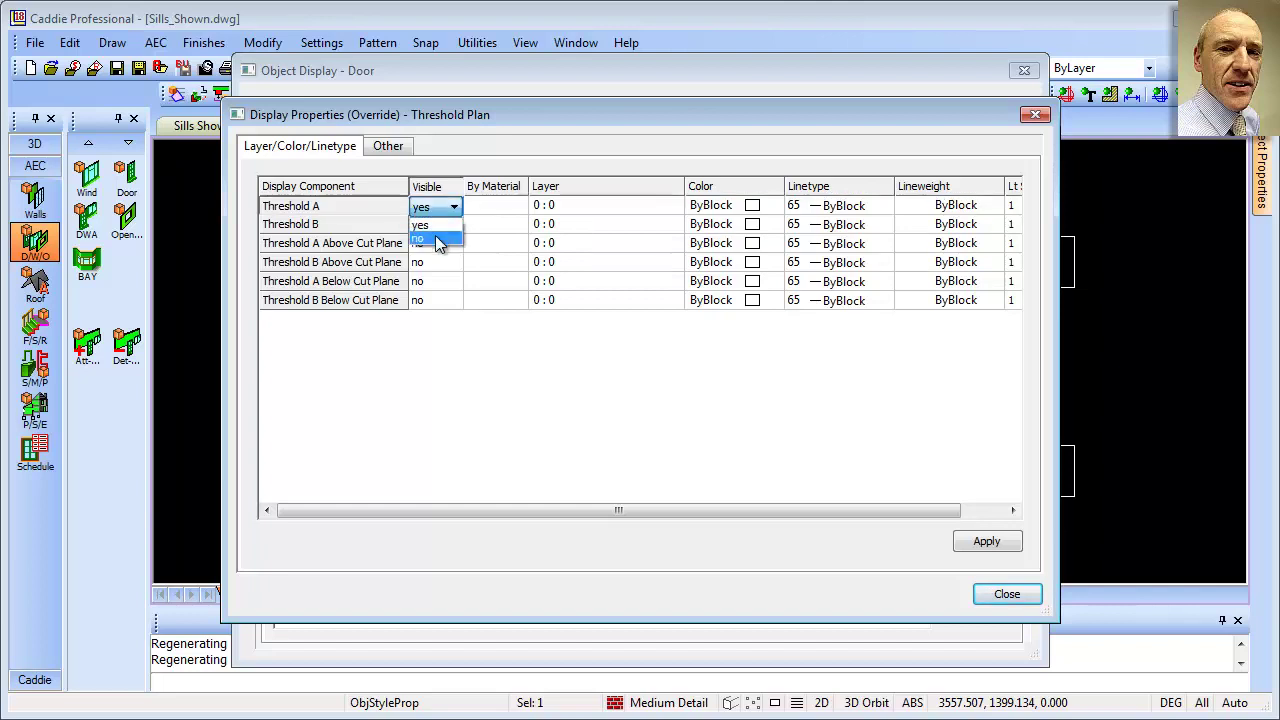
{"action": "left_click", "coordinate": [437, 241]}
{"action": "left_click", "coordinate": [1005, 545]}
- Set the threshold's C - Extension and D - Depth to 50 and close the door style settings
{"action": "left_click", "coordinate": [390, 152]}
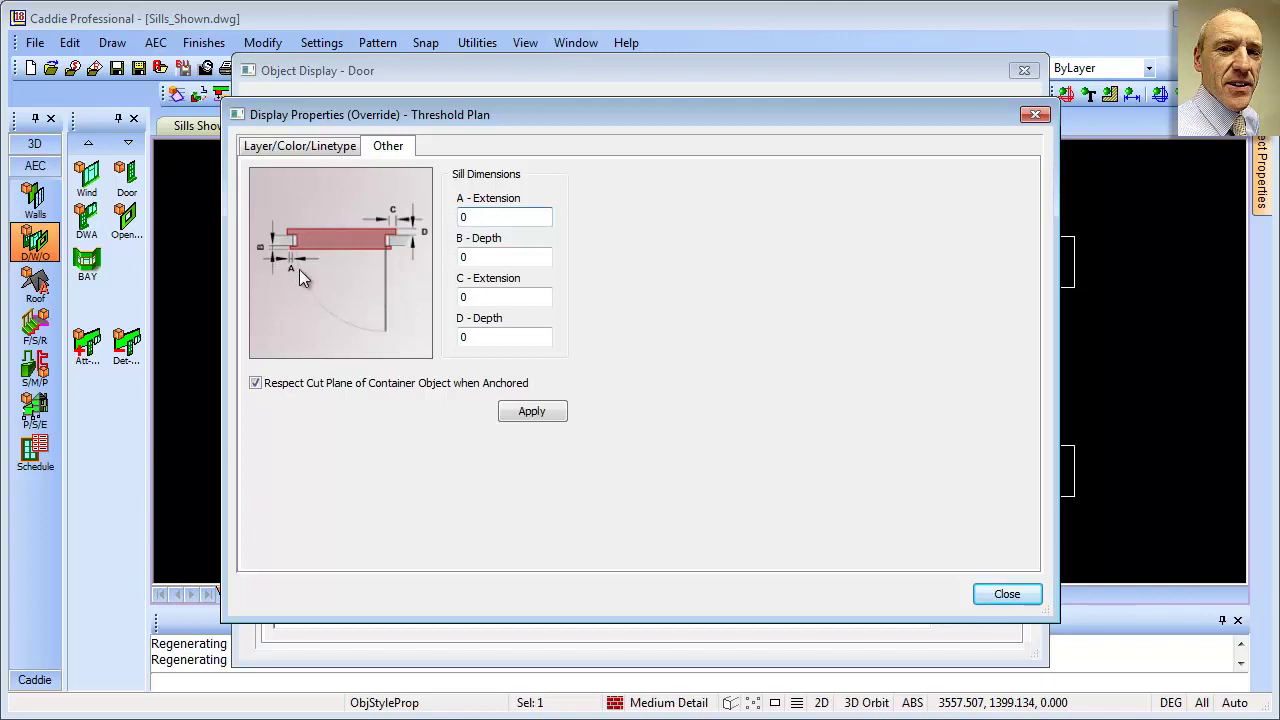
{"action": "double_click", "coordinate": [487, 297]}
{"action": "double_click", "coordinate": [489, 338]}
{"action": "left_click", "coordinate": [532, 412]}
{"action": "left_click", "coordinate": [1010, 594]}
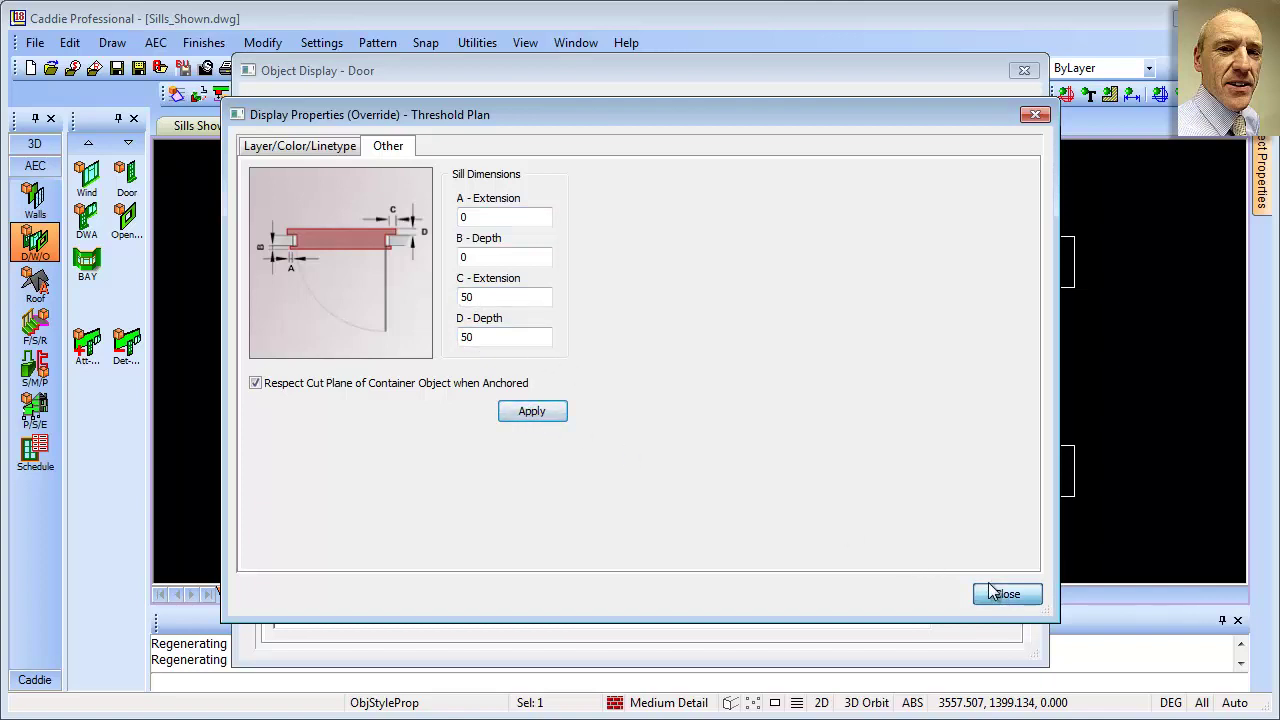
{"action": "left_click", "coordinate": [1024, 70]}
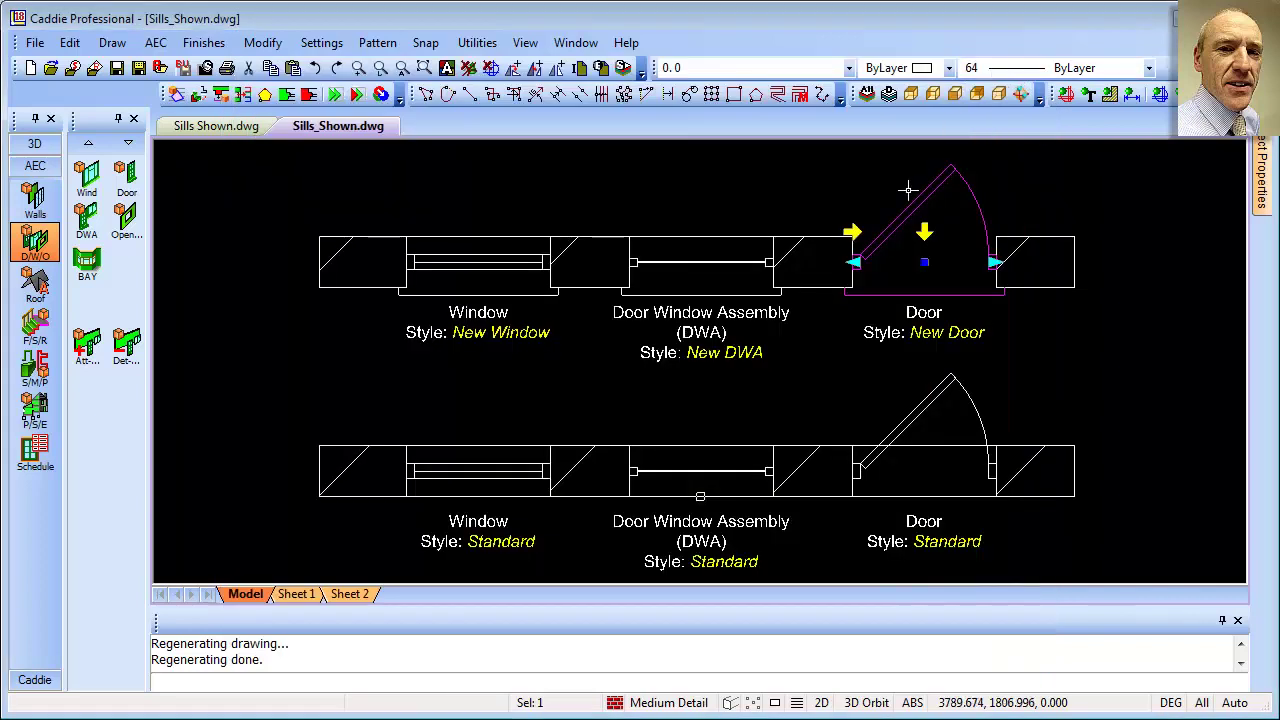
{"action": "key", "text": "Escape"}
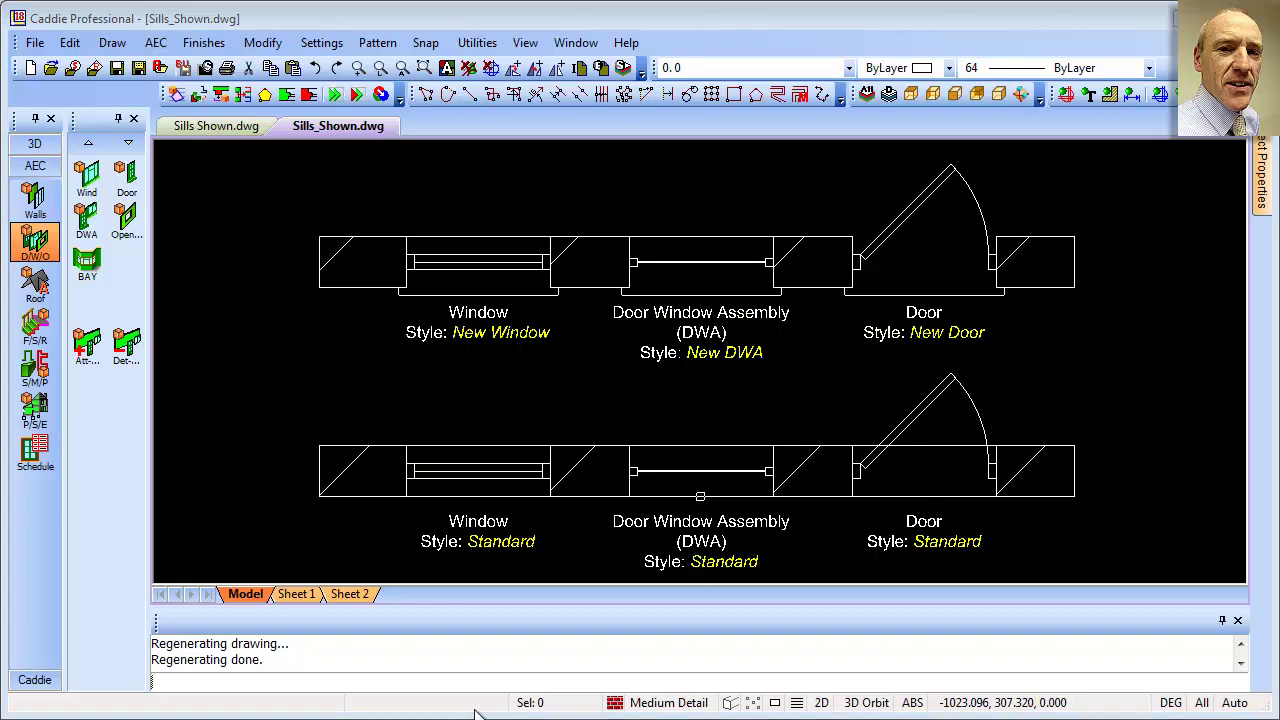
{"action": "left_click", "coordinate": [158, 44]}
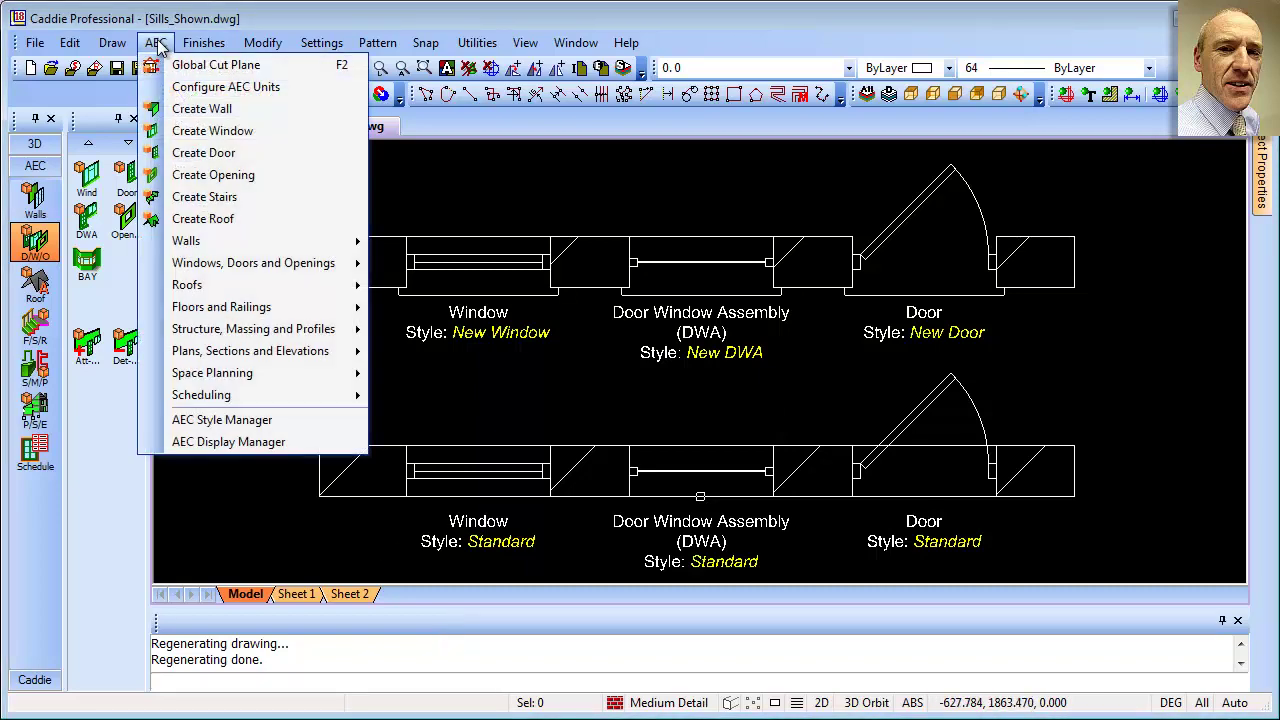
{"action": "left_click", "coordinate": [263, 445]}
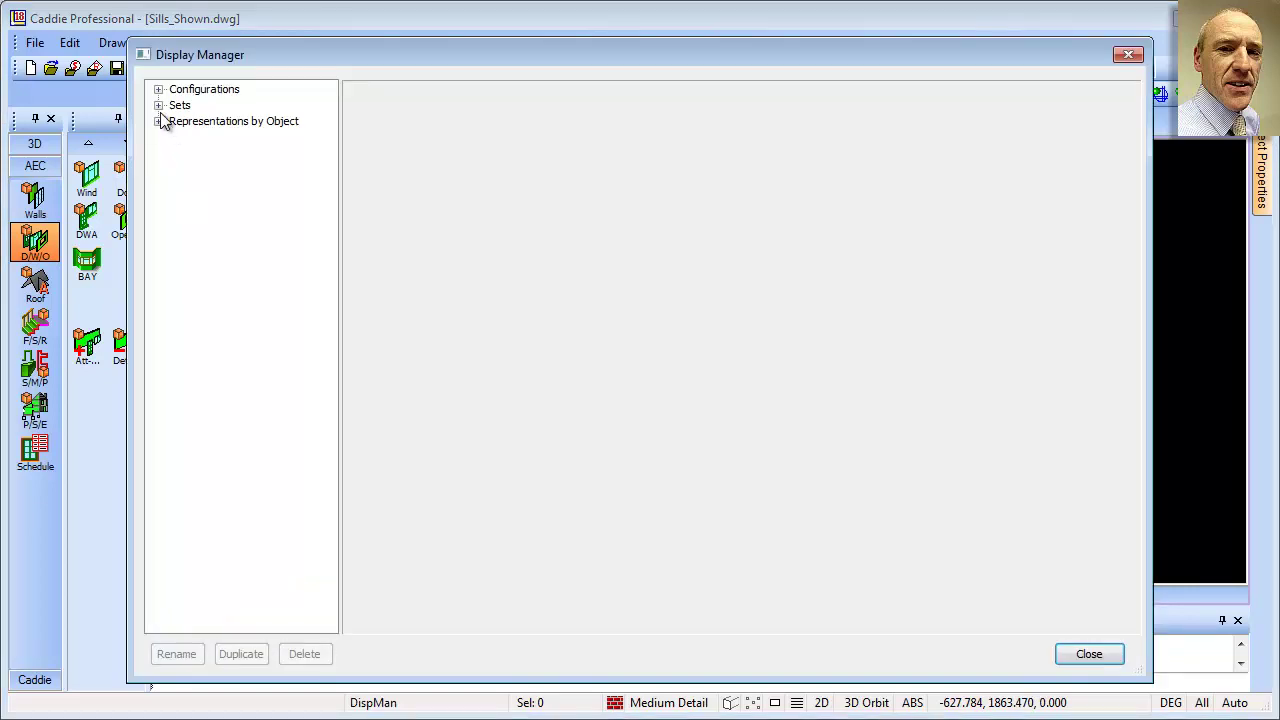
{"action": "left_click", "coordinate": [190, 89]}
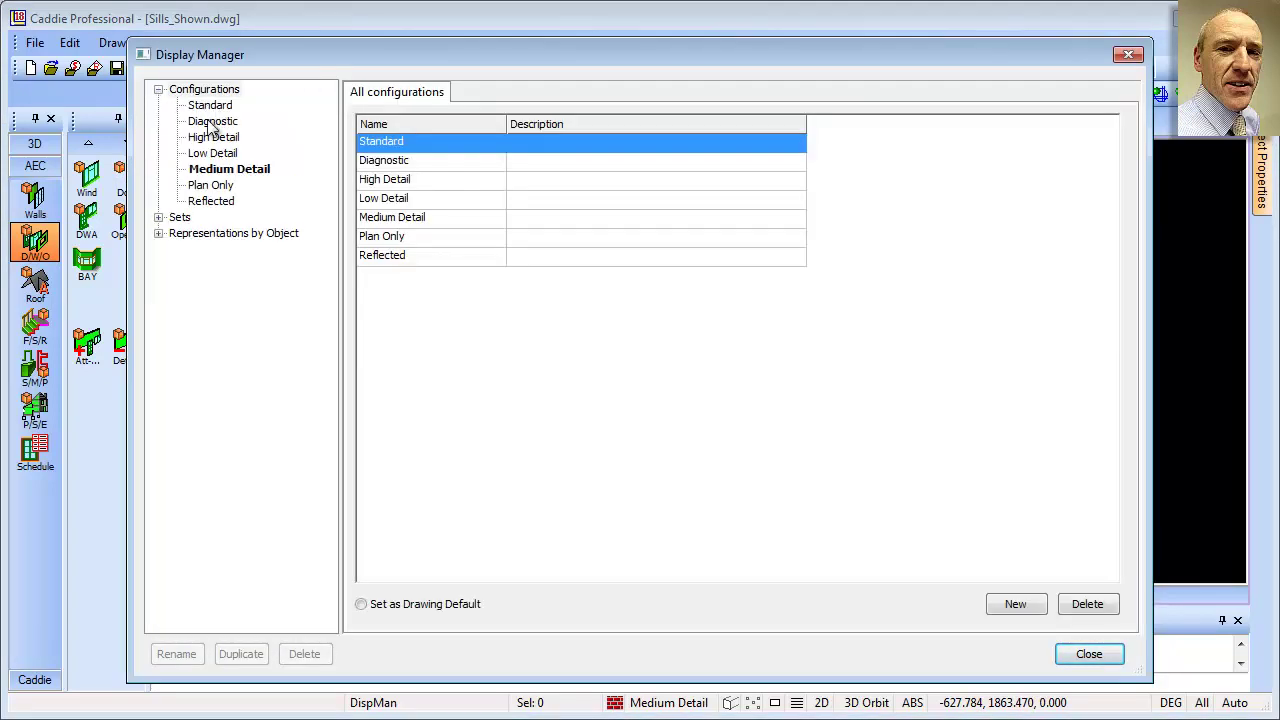
{"action": "left_click", "coordinate": [248, 169]}
{"action": "left_click", "coordinate": [470, 94]}
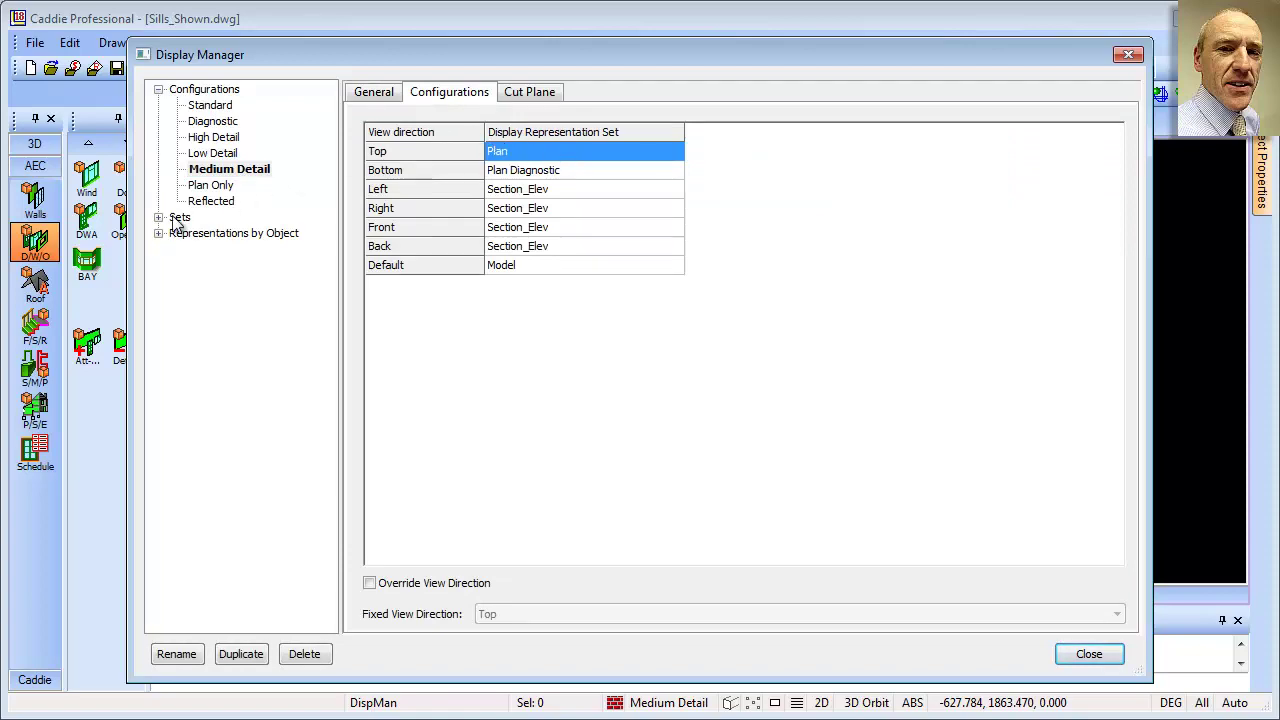
{"action": "left_click", "coordinate": [158, 217]}
{"action": "left_click", "coordinate": [200, 345]}
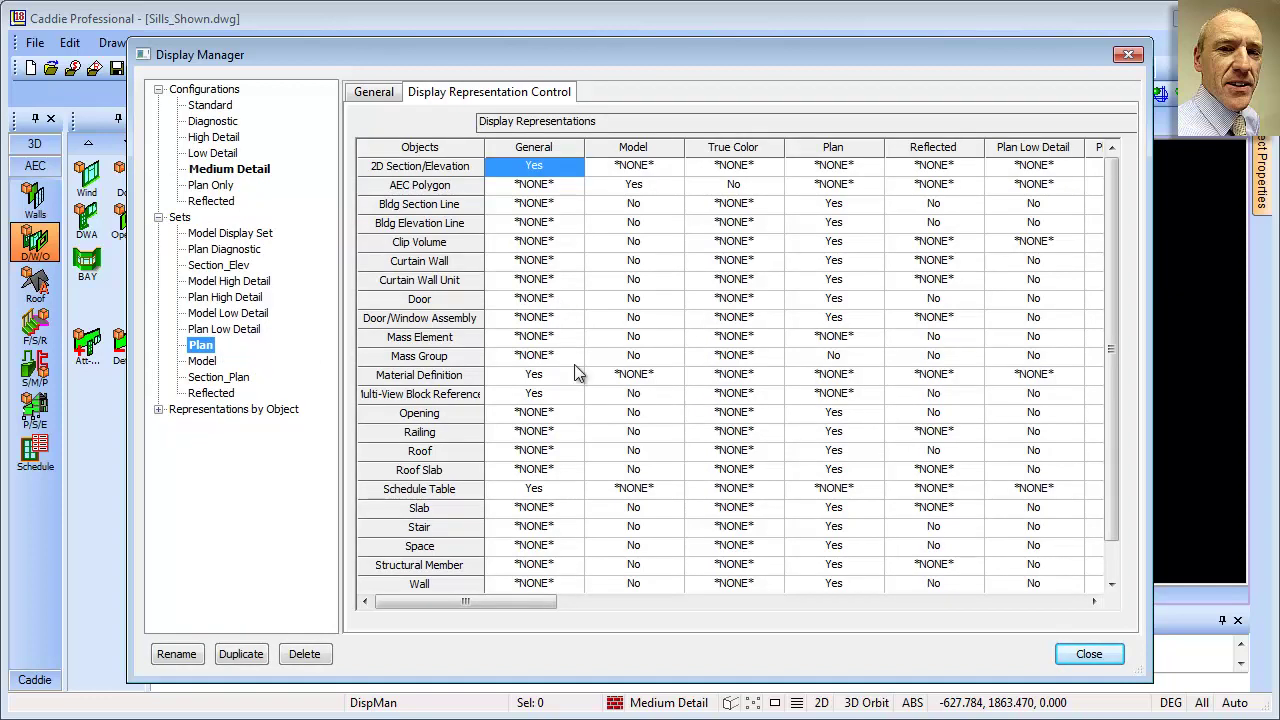
{"action": "left_click_drag", "start_coordinate": [548, 607], "coordinate": [671, 602]}
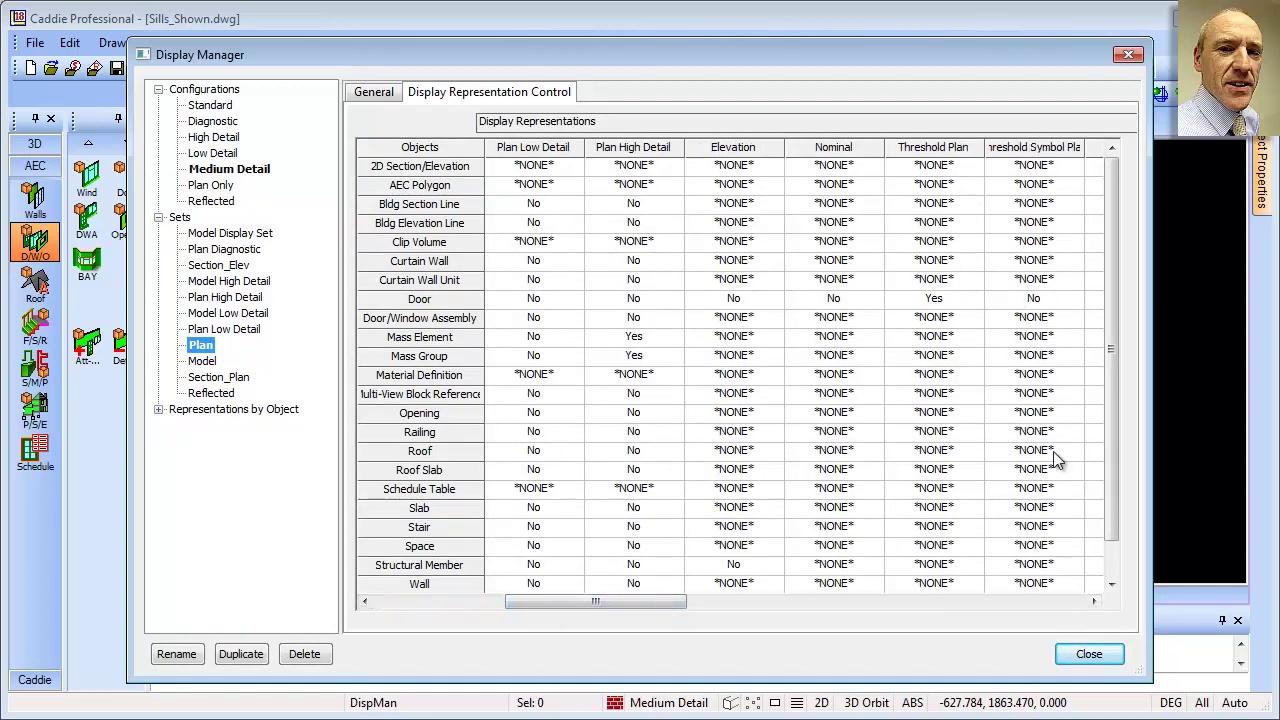
{"action": "left_click", "coordinate": [1095, 601]}
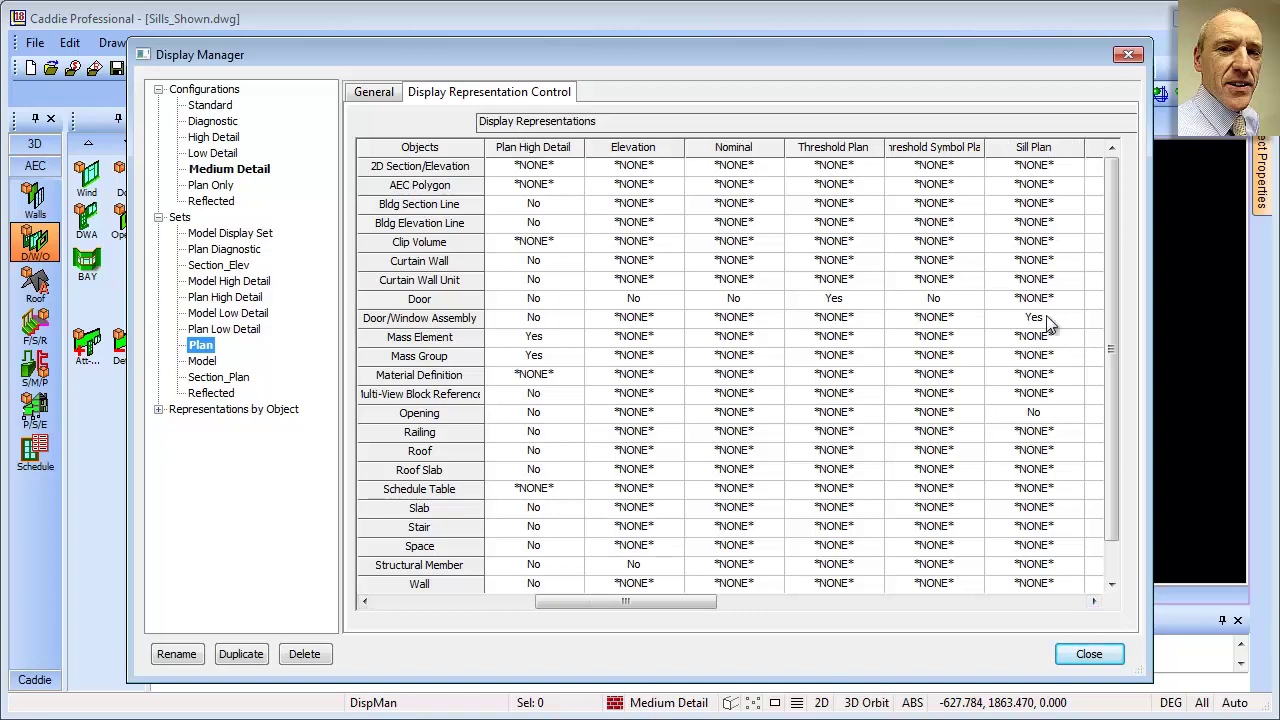
{"action": "left_click", "coordinate": [1094, 656]}
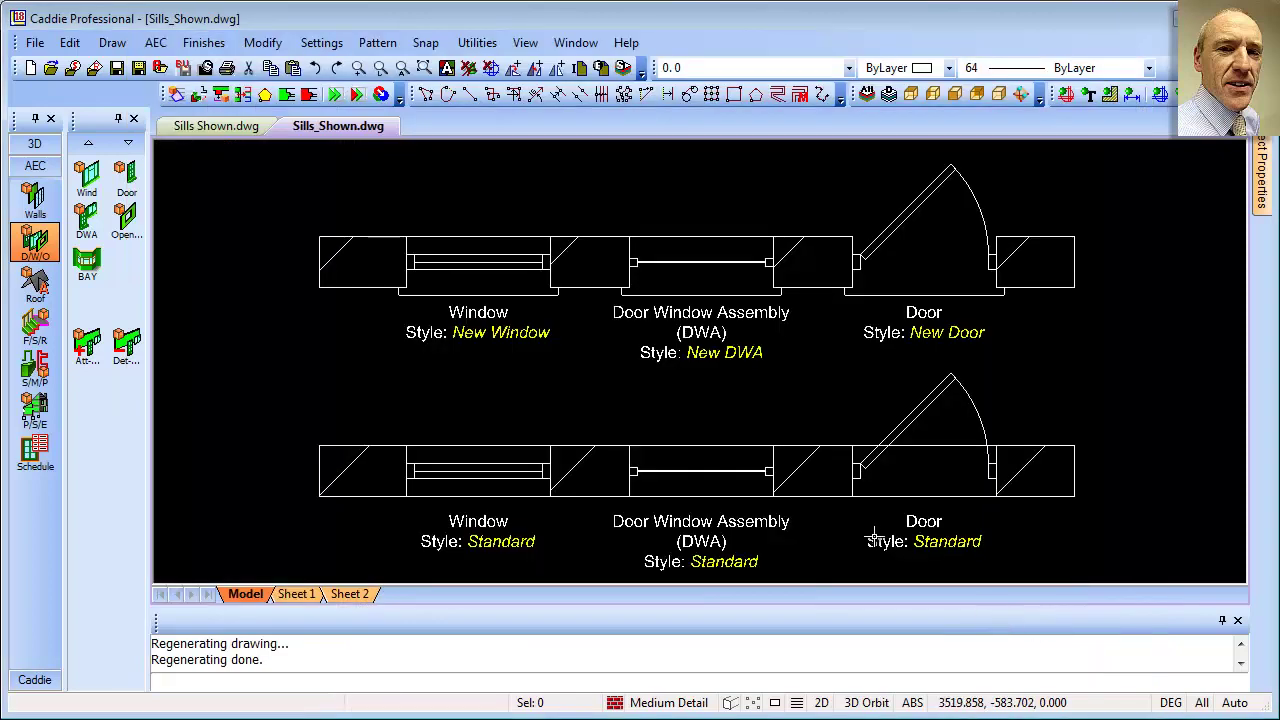
- Reopen the upper window's New Window style Sill Plan override properties, showing Sill A and Sill B
{"action": "left_click", "coordinate": [492, 262]}
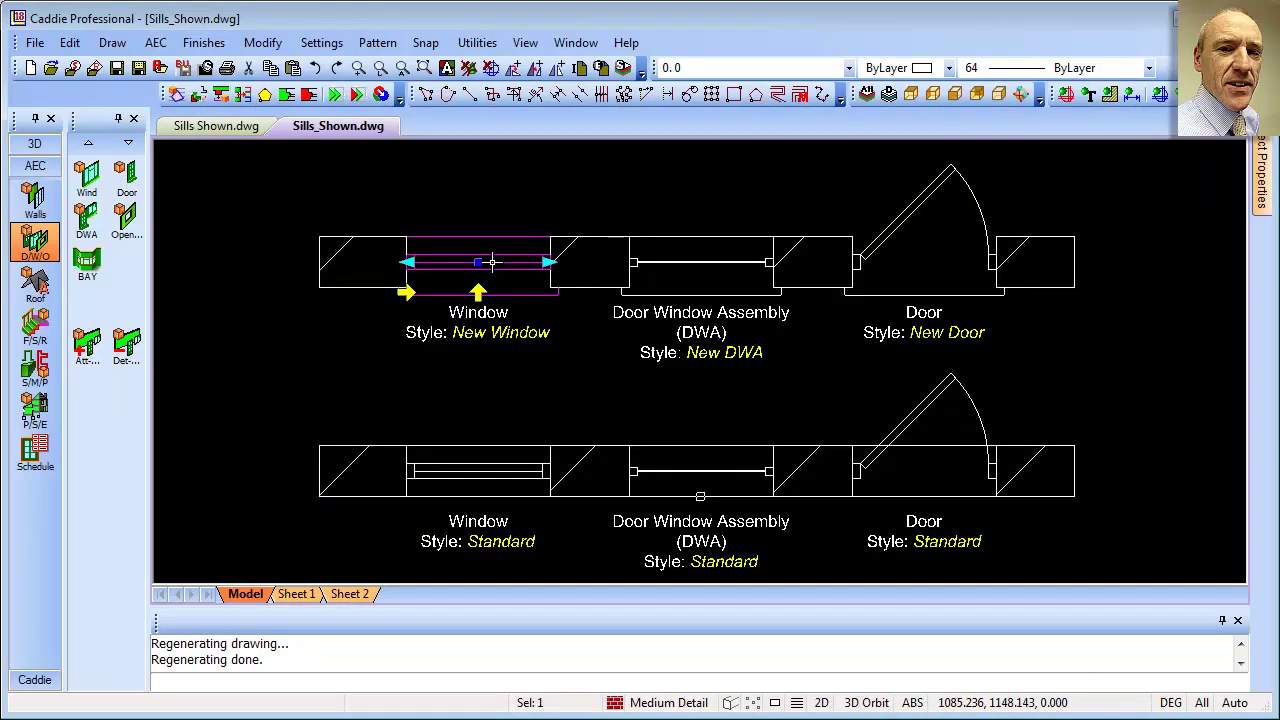
{"action": "right_click", "coordinate": [492, 262]}
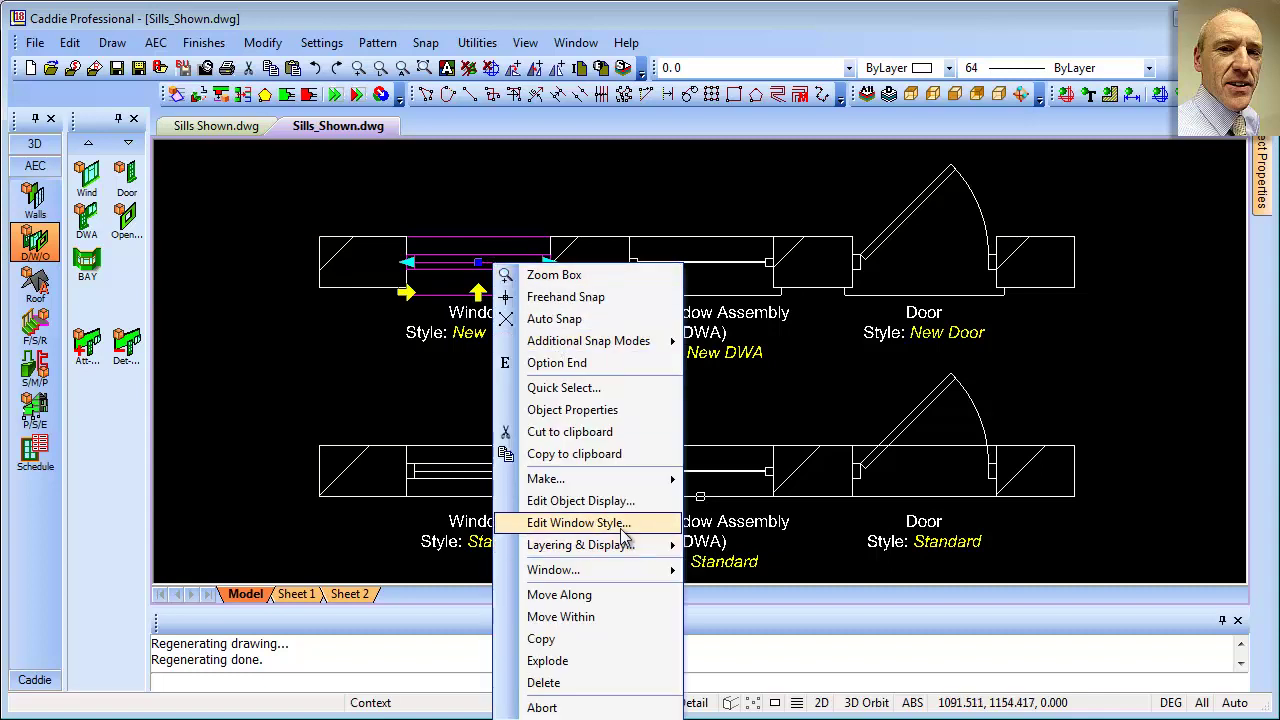
{"action": "left_click", "coordinate": [625, 524]}
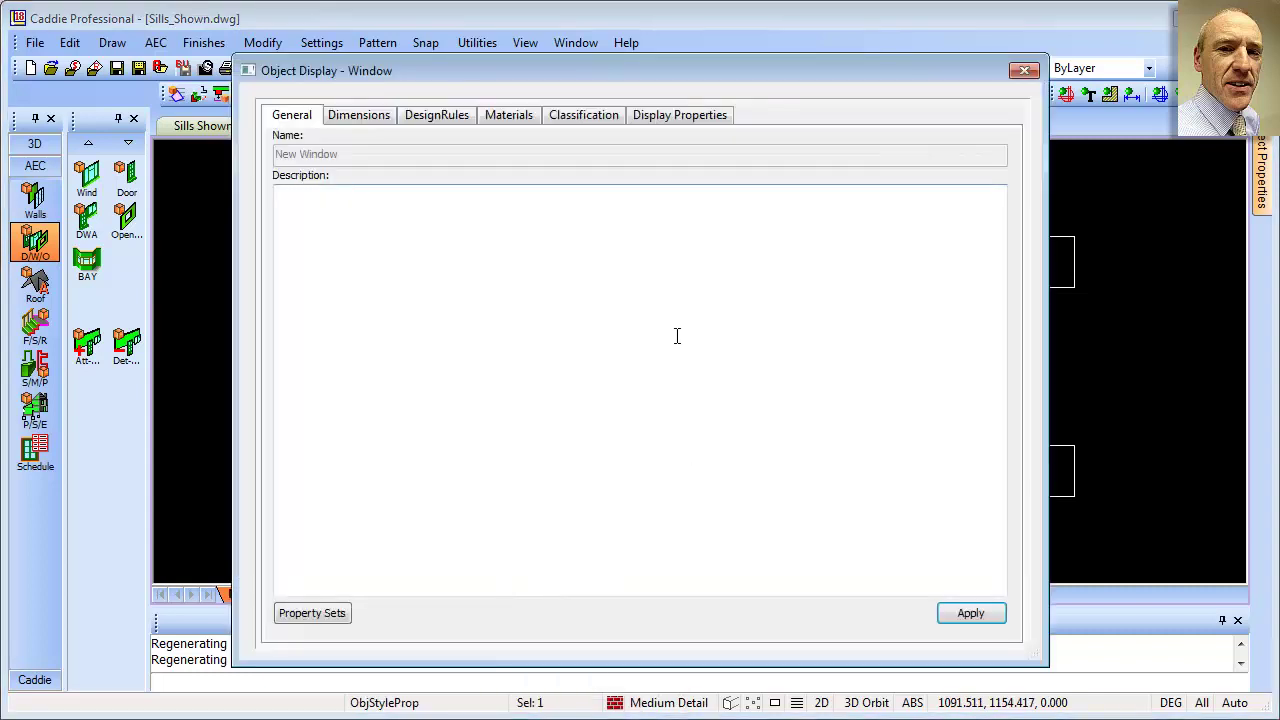
{"action": "left_click", "coordinate": [670, 118]}
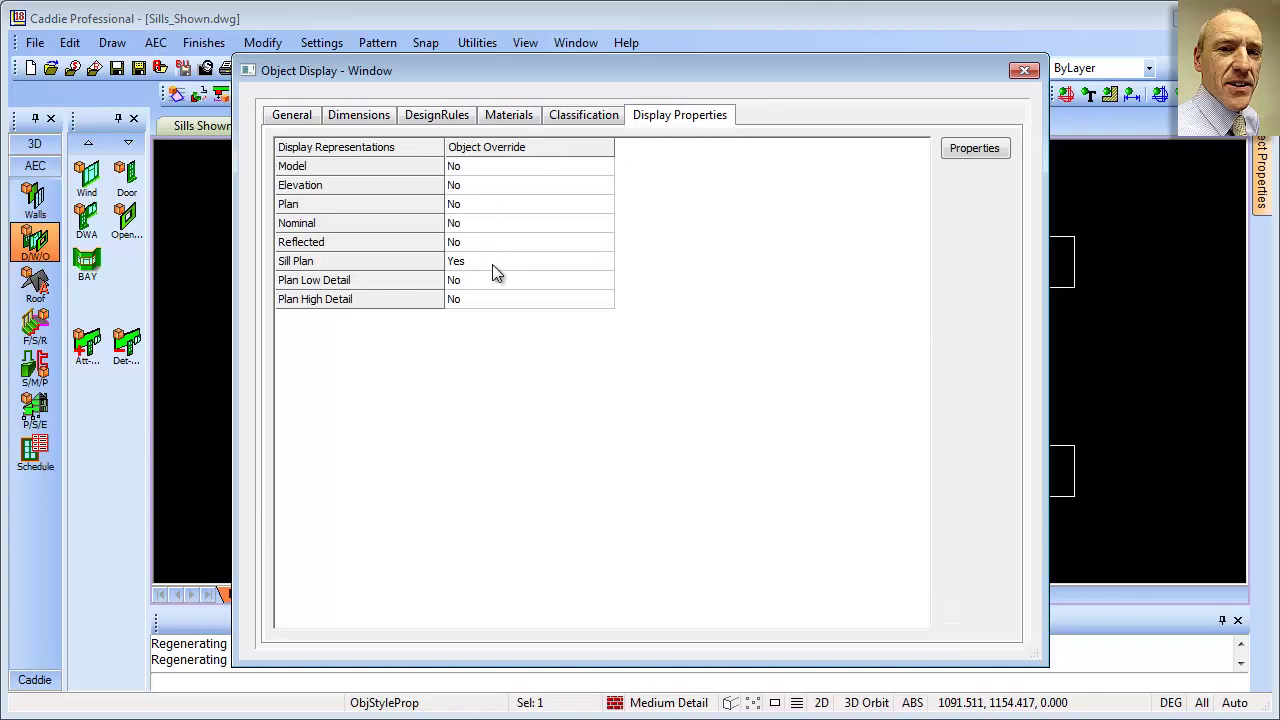
{"action": "left_click", "coordinate": [603, 266]}
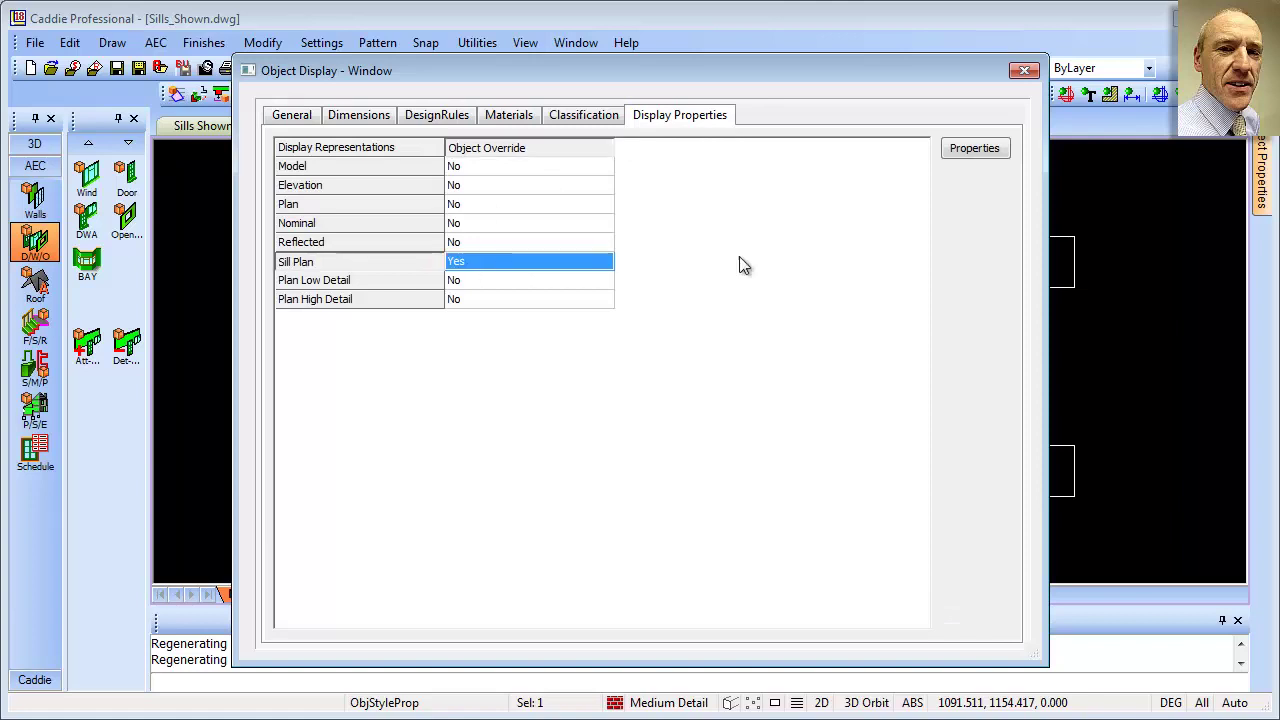
{"action": "left_click", "coordinate": [985, 155]}
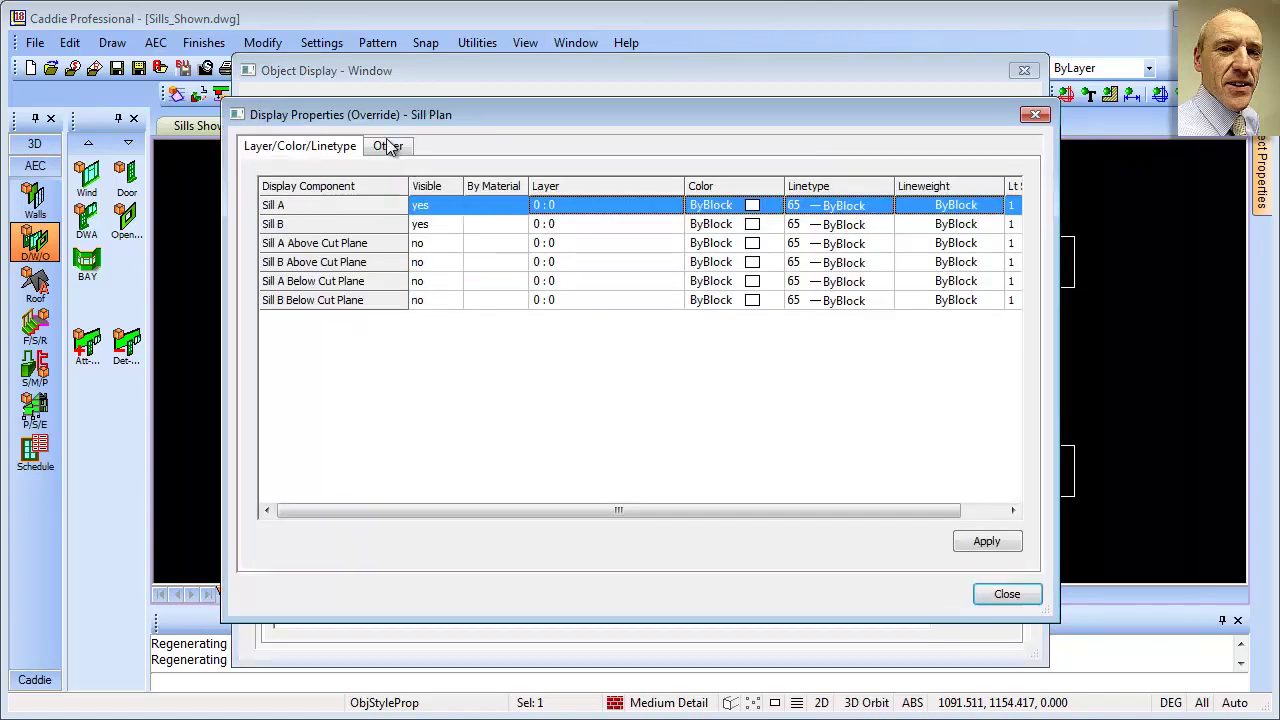